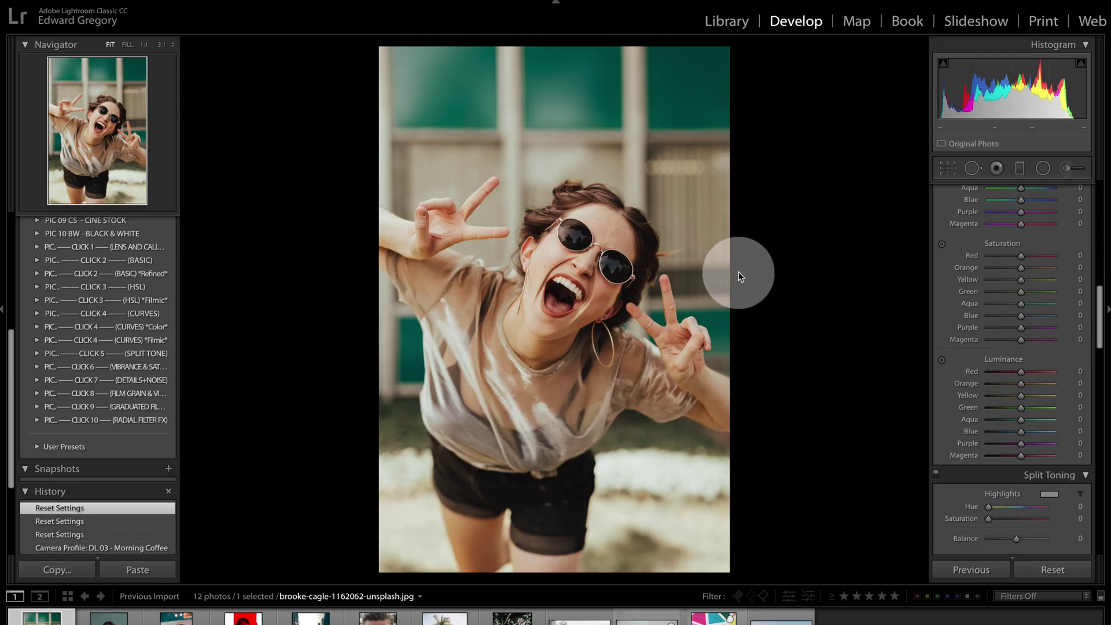
Warm the girl's portrait with Temp +100, reset Temp and Tint to 0, then load the street portrait
{"action": "scroll", "coordinate": [1035, 293], "scroll_direction": "up", "scroll_amount": 10}
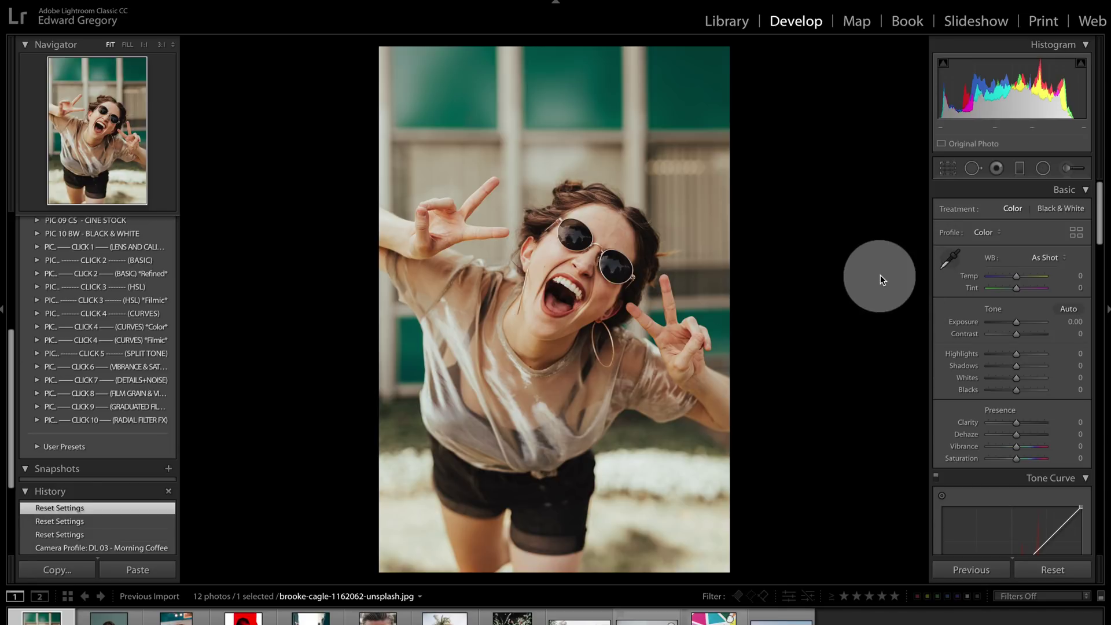
{"action": "mouse_move", "coordinate": [1008, 280]}
{"action": "left_mouse_down"}
{"action": "mouse_move", "coordinate": [1022, 275]}
{"action": "mouse_move", "coordinate": [995, 279]}
{"action": "mouse_move", "coordinate": [1026, 293]}
{"action": "left_mouse_up"}
{"action": "double_click", "coordinate": [1013, 276]}
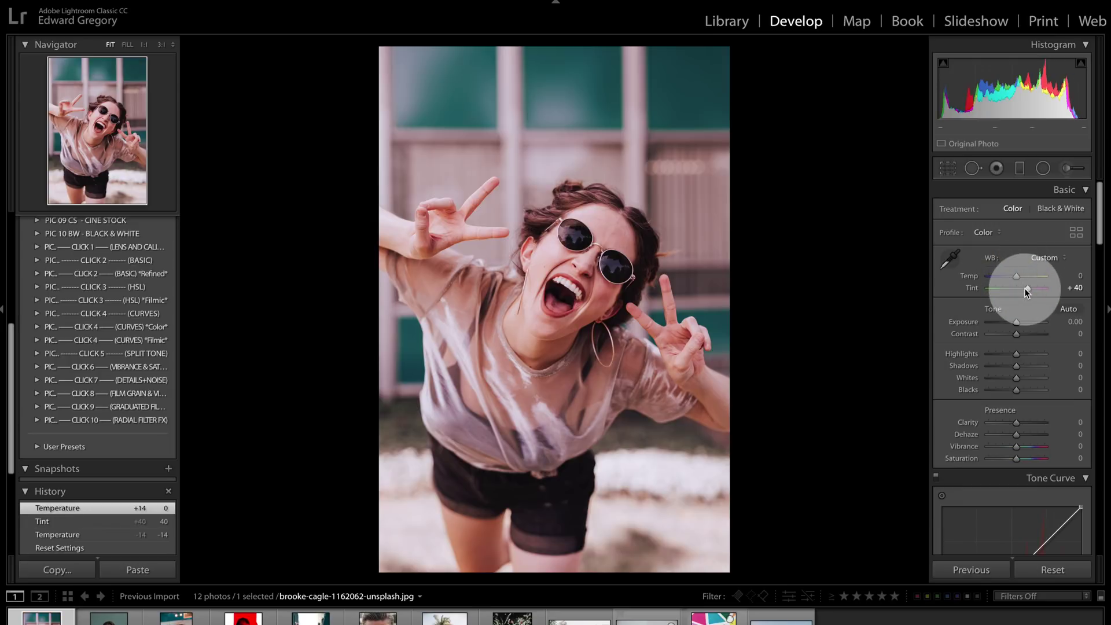
{"action": "double_click", "coordinate": [1025, 288]}
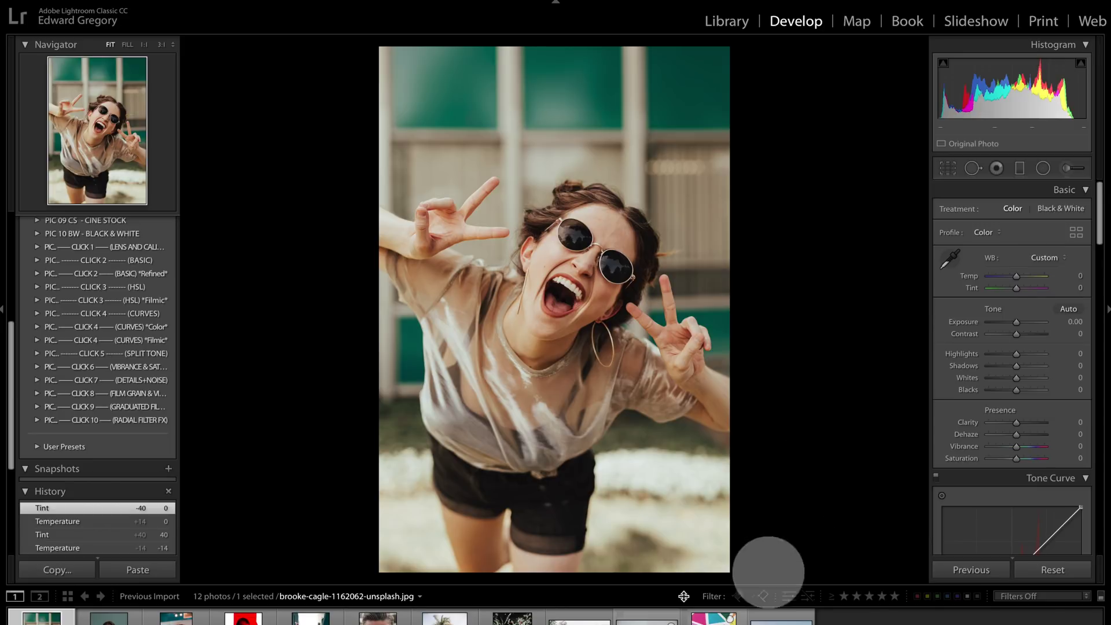
{"action": "left_click", "coordinate": [579, 617]}
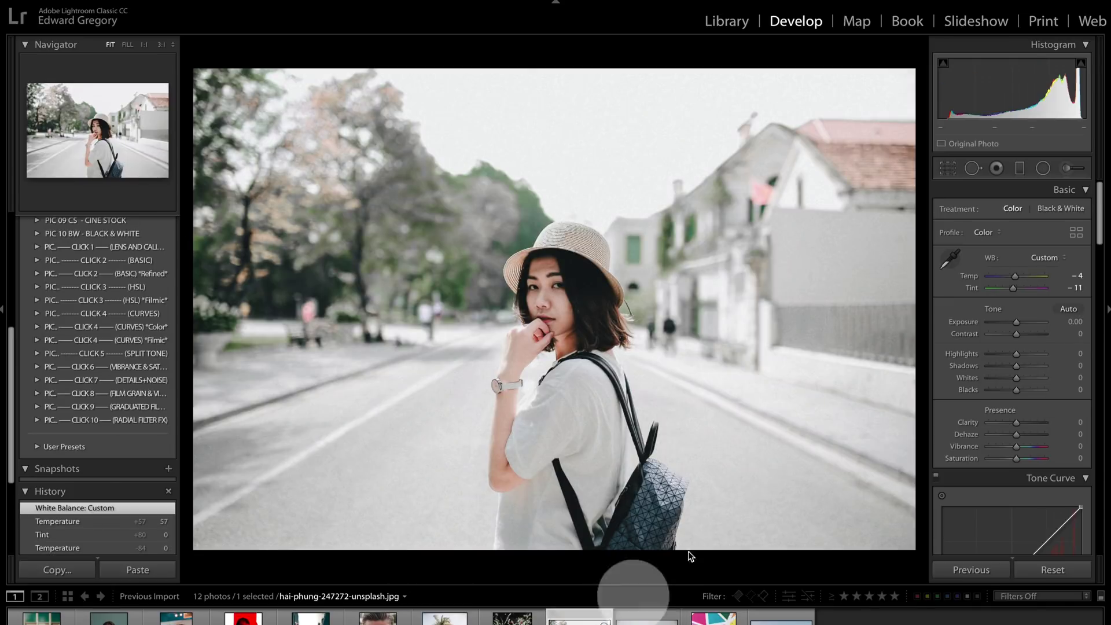
Try the white balance eyedropper, then leave the street portrait at Temp 0 and Tint −11
{"action": "left_click", "coordinate": [949, 261]}
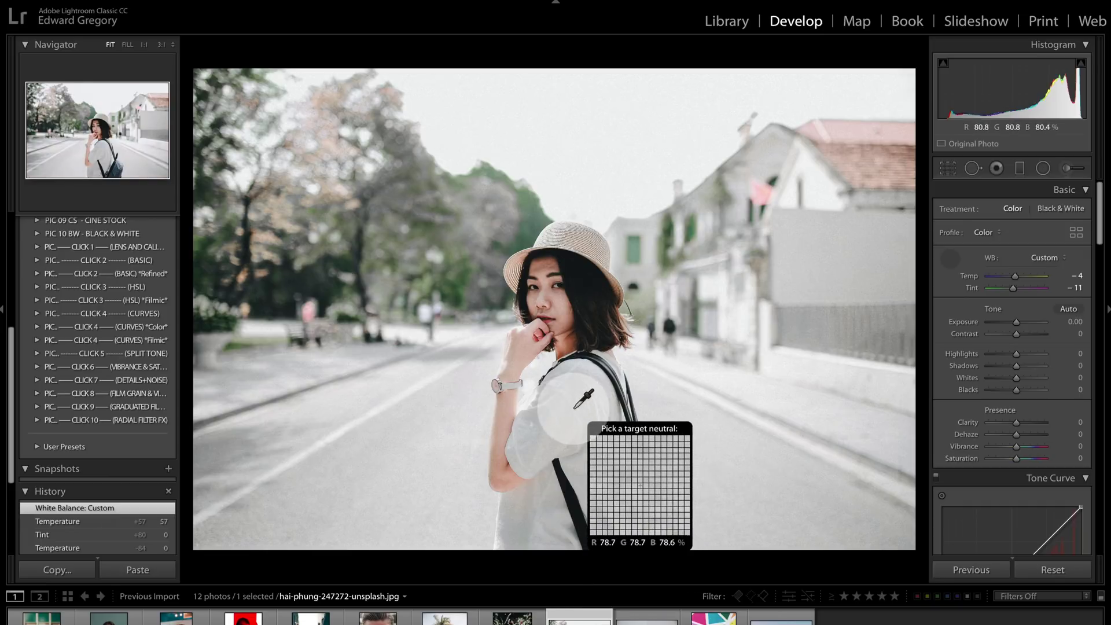
{"action": "key", "text": "Escape"}
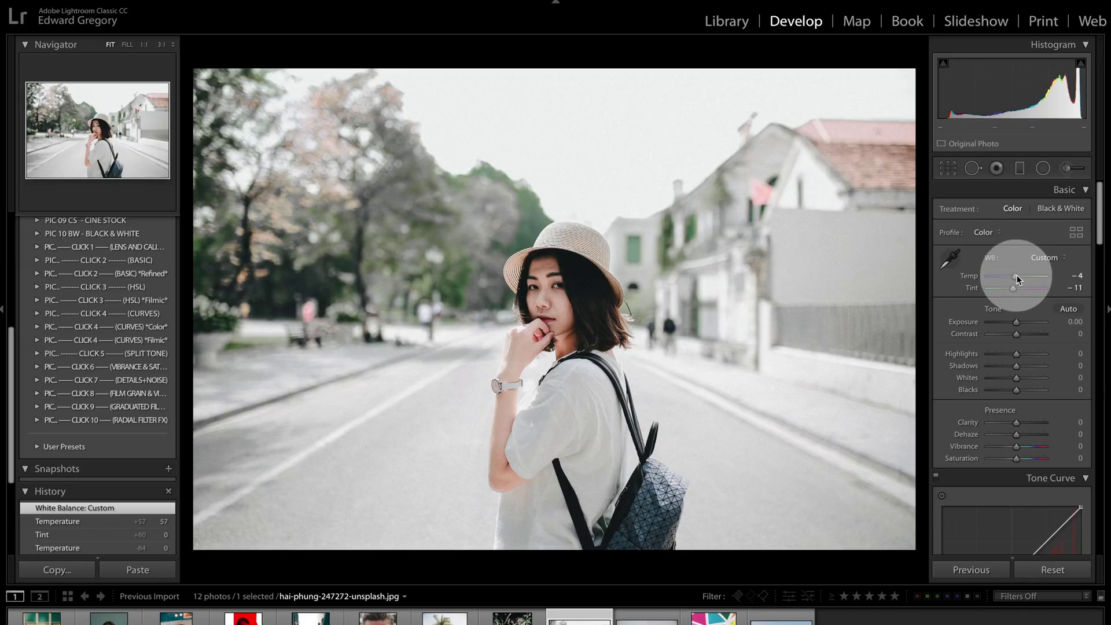
{"action": "left_click_drag", "start_coordinate": [1016, 276], "coordinate": [1022, 275]}
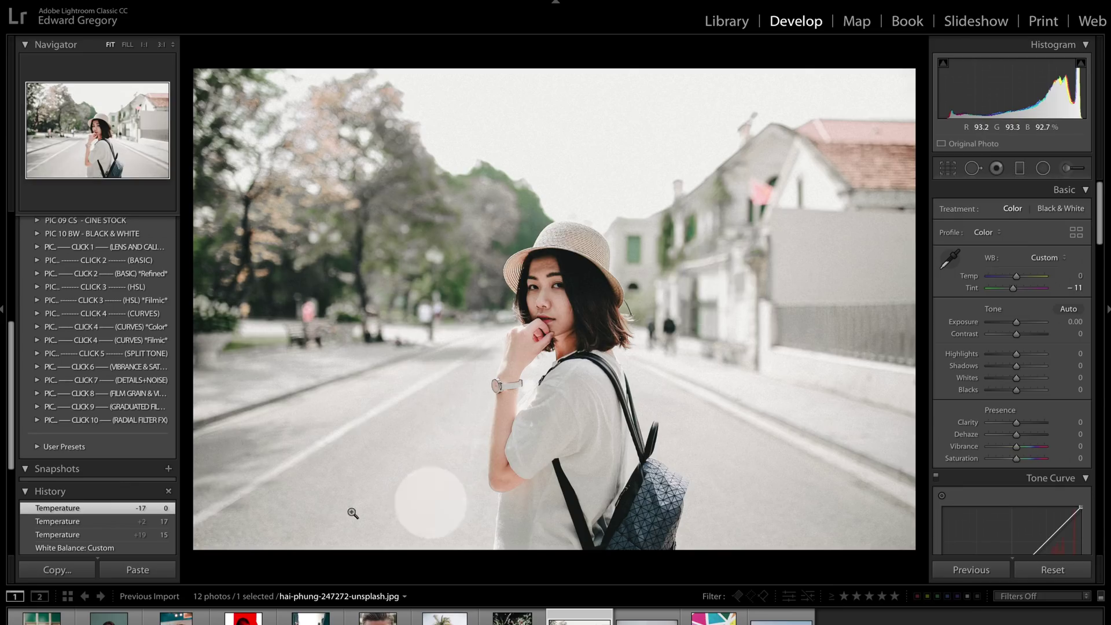
Open the man's wet-face portrait and sample white balance from the eye white at 3:1 zoom
{"action": "left_click", "coordinate": [378, 616]}
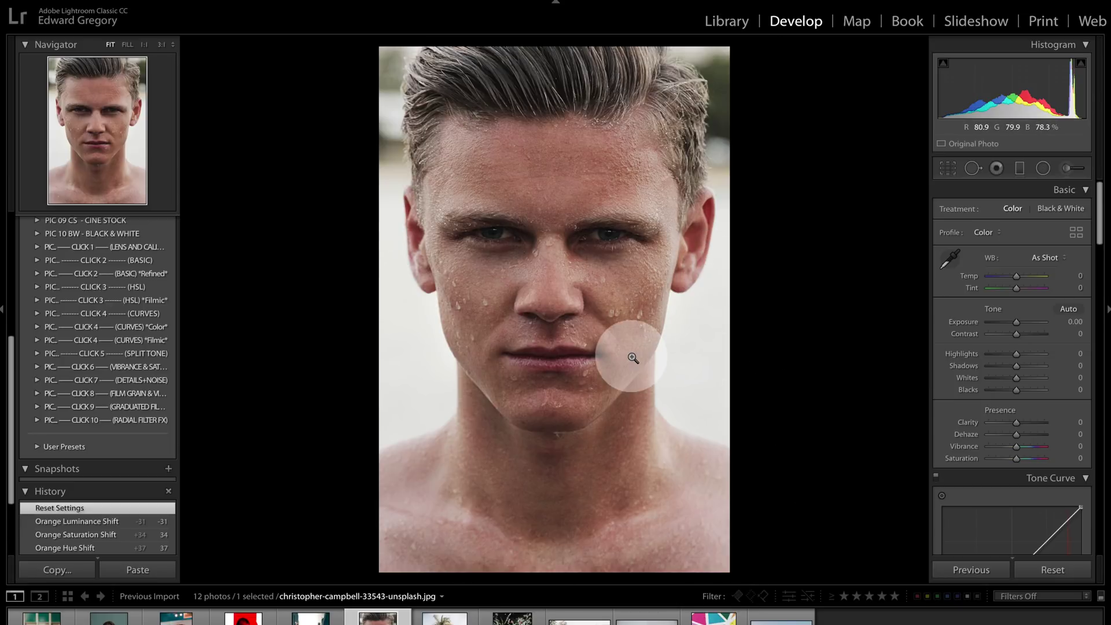
{"action": "left_click", "coordinate": [601, 230]}
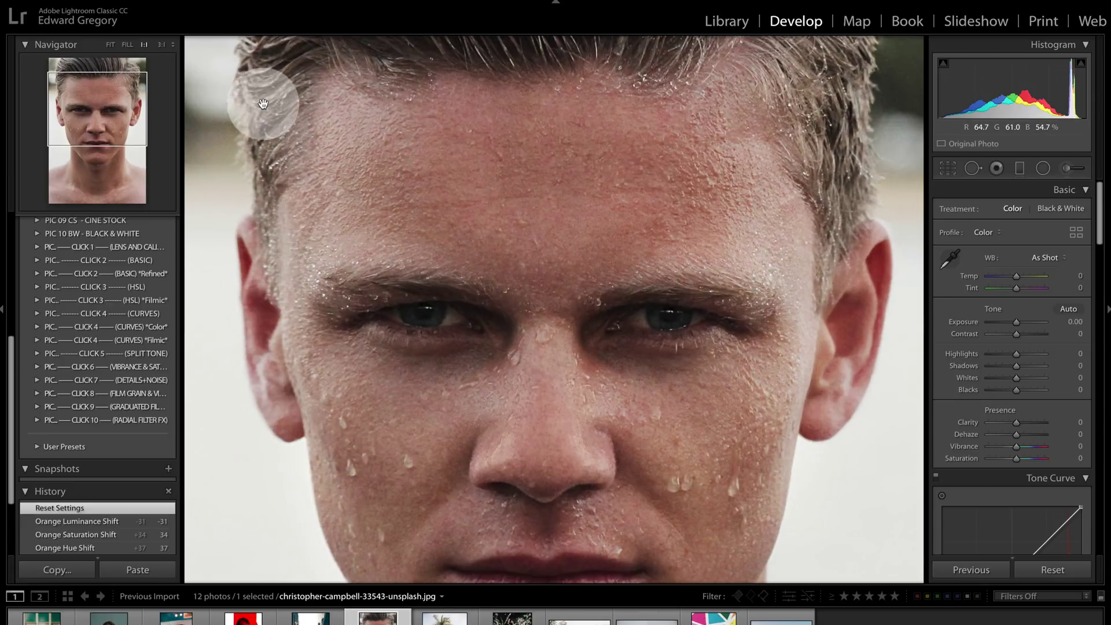
{"action": "left_click", "coordinate": [162, 45]}
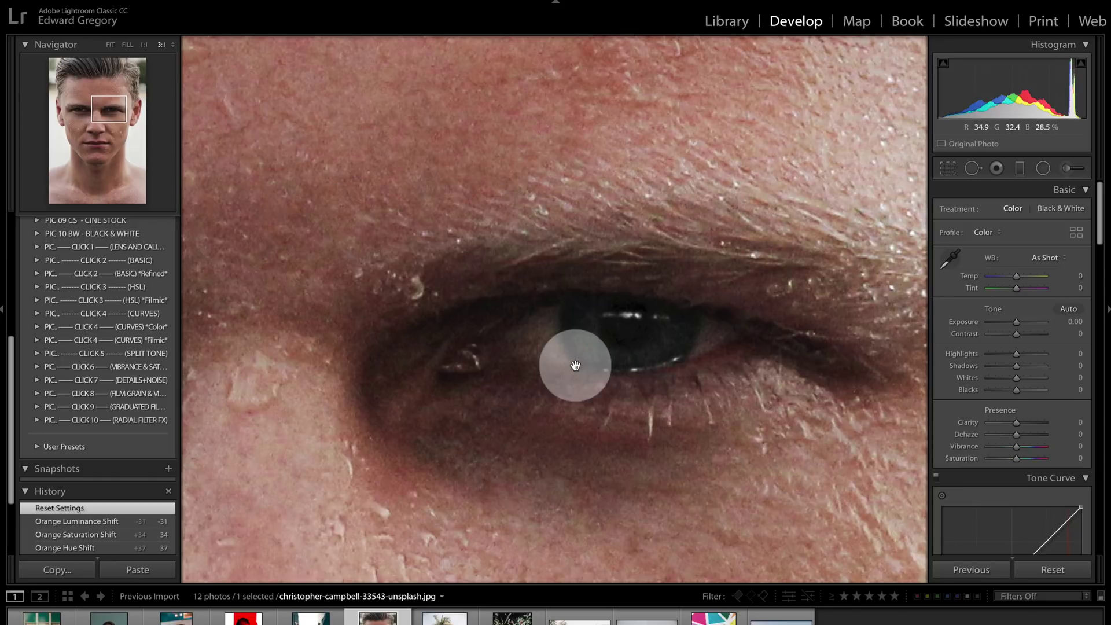
{"action": "left_click", "coordinate": [948, 254]}
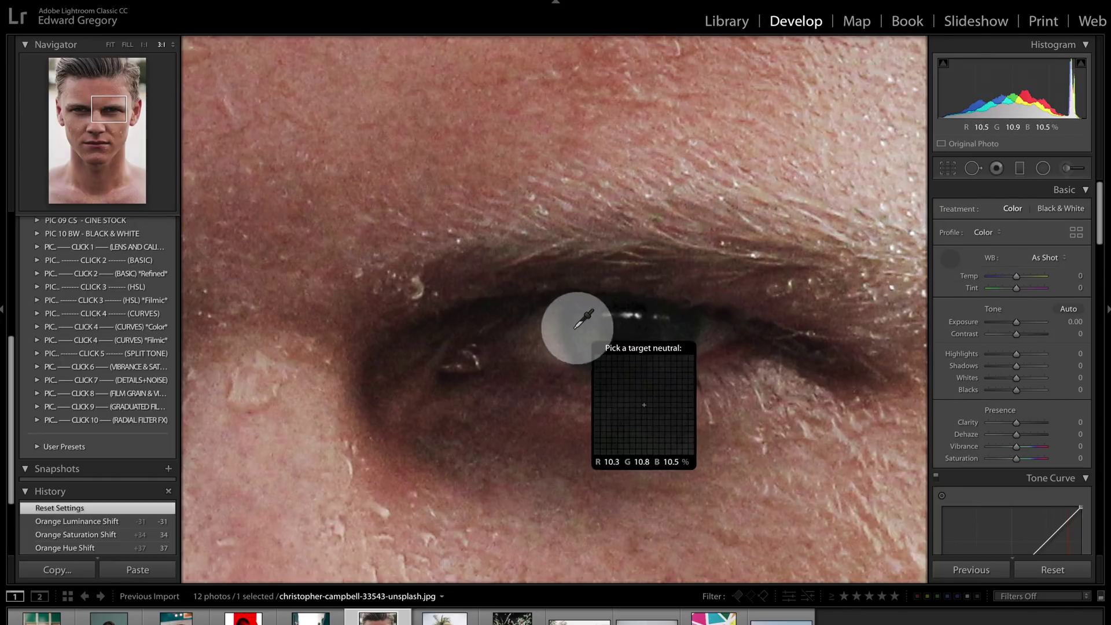
{"action": "left_click", "coordinate": [550, 327]}
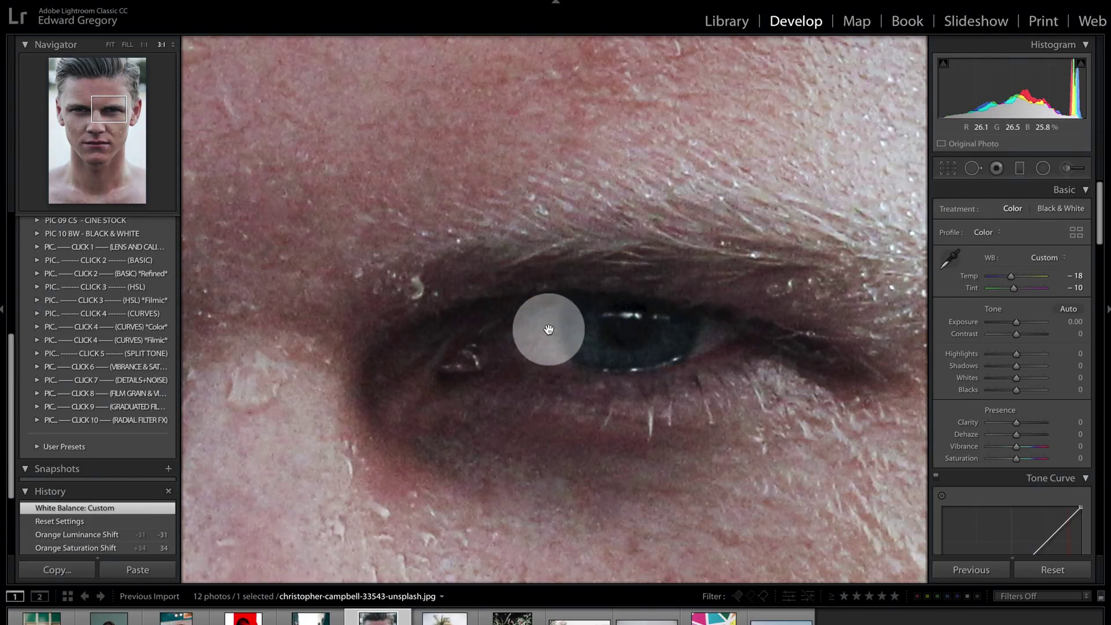
{"action": "left_click", "coordinate": [714, 421]}
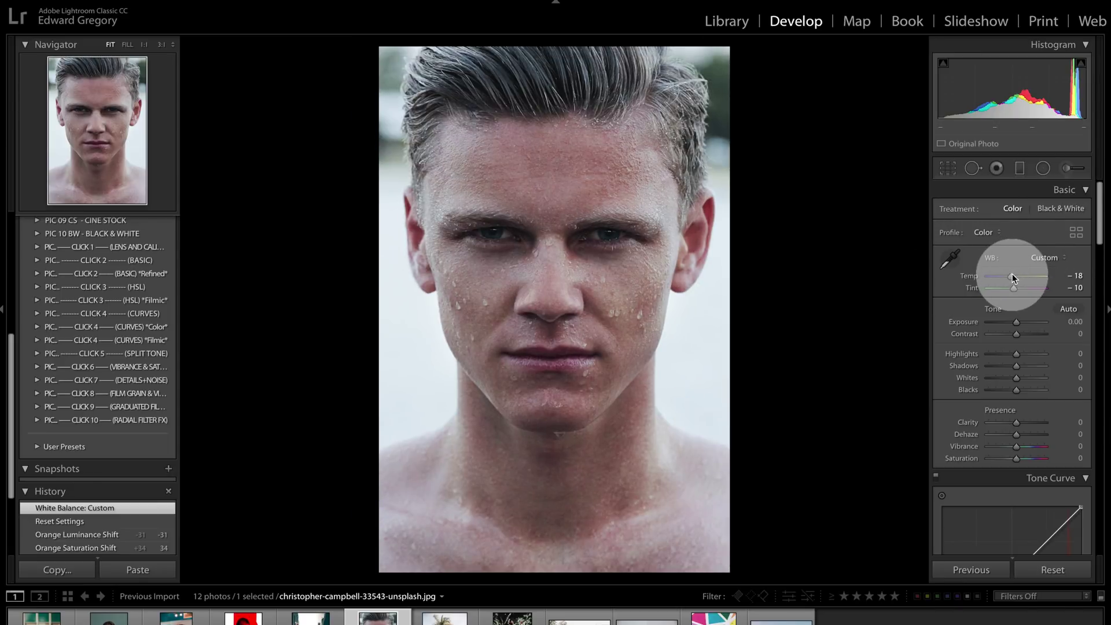
Switch the white balance preset to Auto, giving Temp −12 and Tint −21
{"action": "left_click", "coordinate": [1052, 260]}
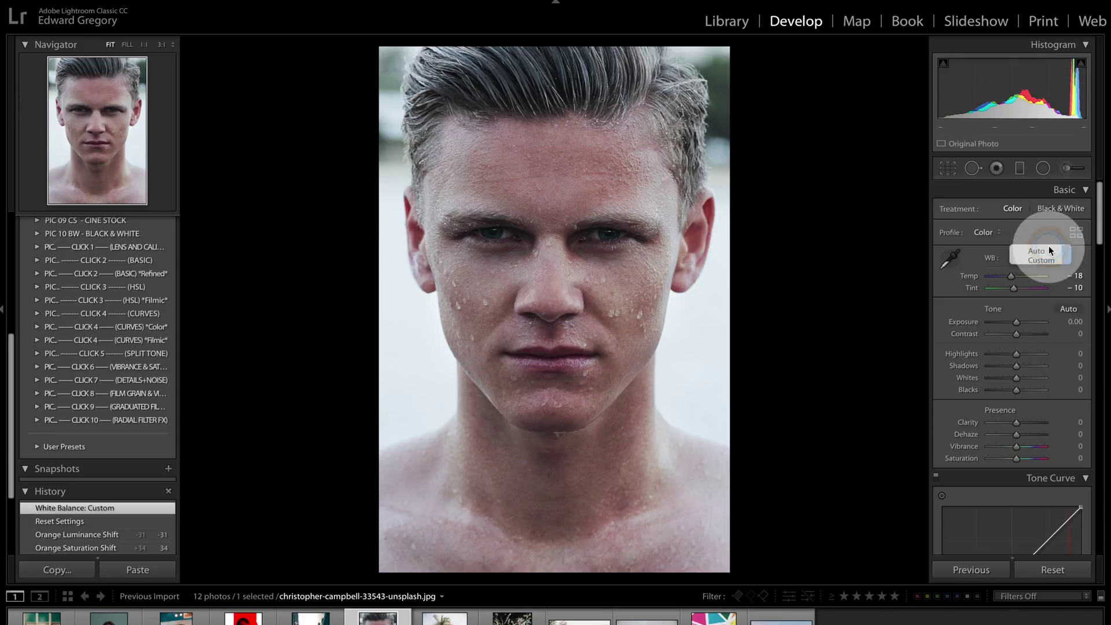
{"action": "left_click", "coordinate": [1048, 245]}
{"action": "left_click", "coordinate": [1053, 257]}
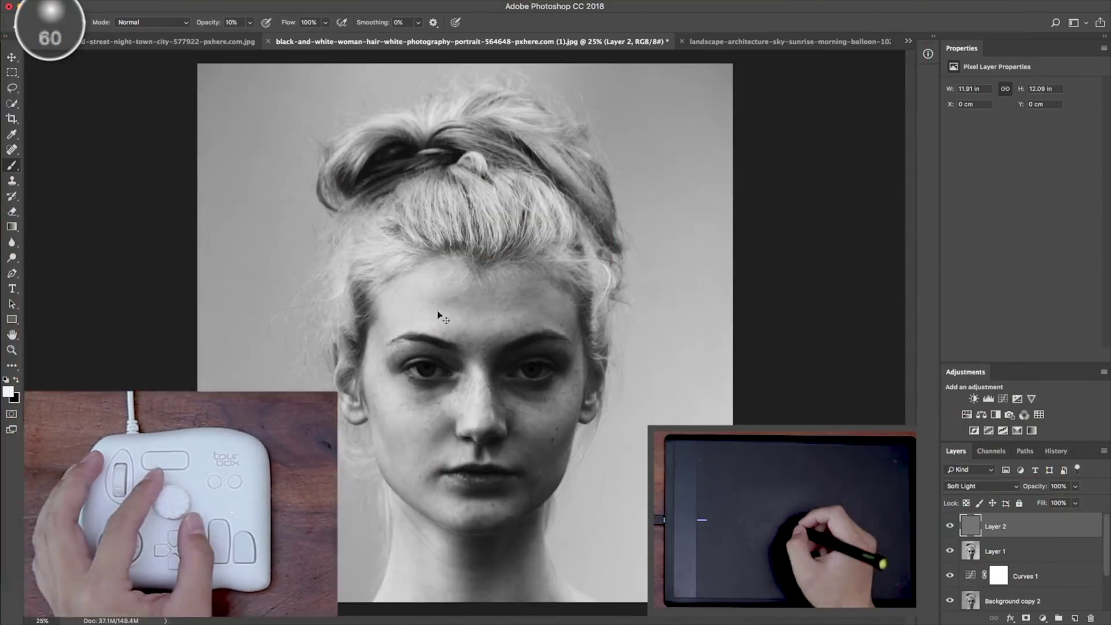
Resize the brush with the bracket keys across the open photos, ending at 700
{"action": "scroll", "coordinate": [445, 331], "scroll_direction": "down", "scroll_amount": 2}
{"action": "key", "text": "bracketleft"}
{"action": "key", "text": "bracketleft"}
{"action": "key", "text": "bracketright"}
{"action": "key", "text": "bracketright"}
{"action": "key", "text": "bracketright"}
{"action": "key", "text": "bracketright"}
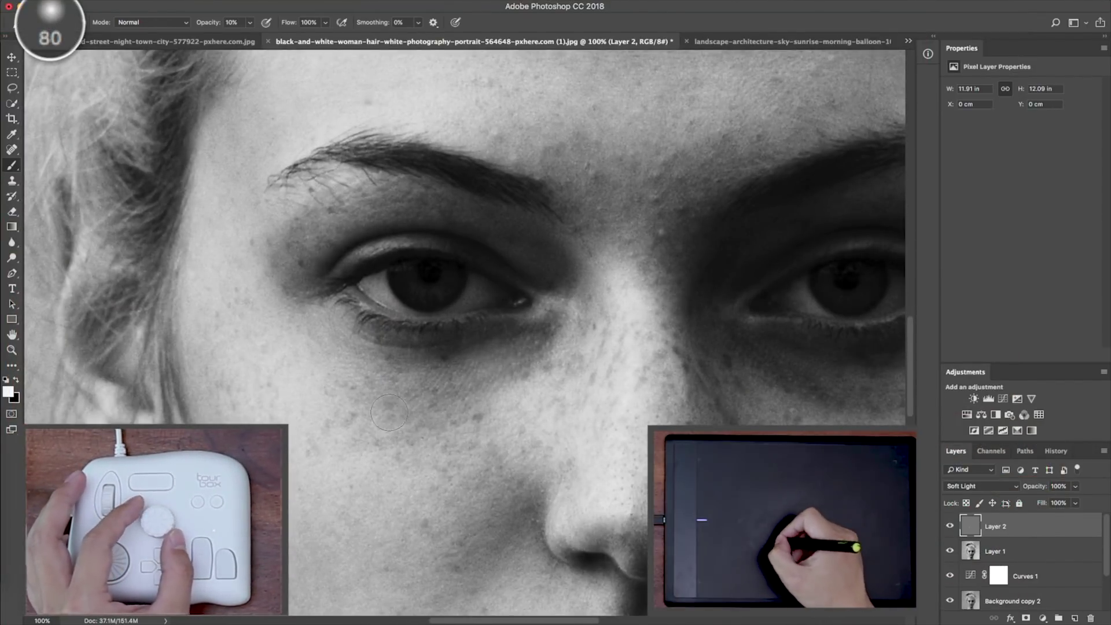
{"action": "key", "text": "bracketleft"}
{"action": "scroll", "coordinate": [263, 302], "scroll_direction": "down", "scroll_amount": 3}
{"action": "scroll", "coordinate": [263, 303], "scroll_direction": "down", "scroll_amount": 3}
{"action": "key", "text": "bracketright"}
{"action": "key", "text": "bracketright"}
{"action": "key", "text": "bracketright"}
{"action": "key", "text": "bracketright"}
{"action": "key", "text": "bracketright"}
{"action": "key", "text": "bracketright"}
{"action": "key", "text": "bracketright"}
{"action": "key", "text": "bracketright"}
{"action": "key", "text": "bracketleft"}
{"action": "key", "text": "bracketleft"}
{"action": "key", "text": "bracketright"}
{"action": "key", "text": "bracketright"}
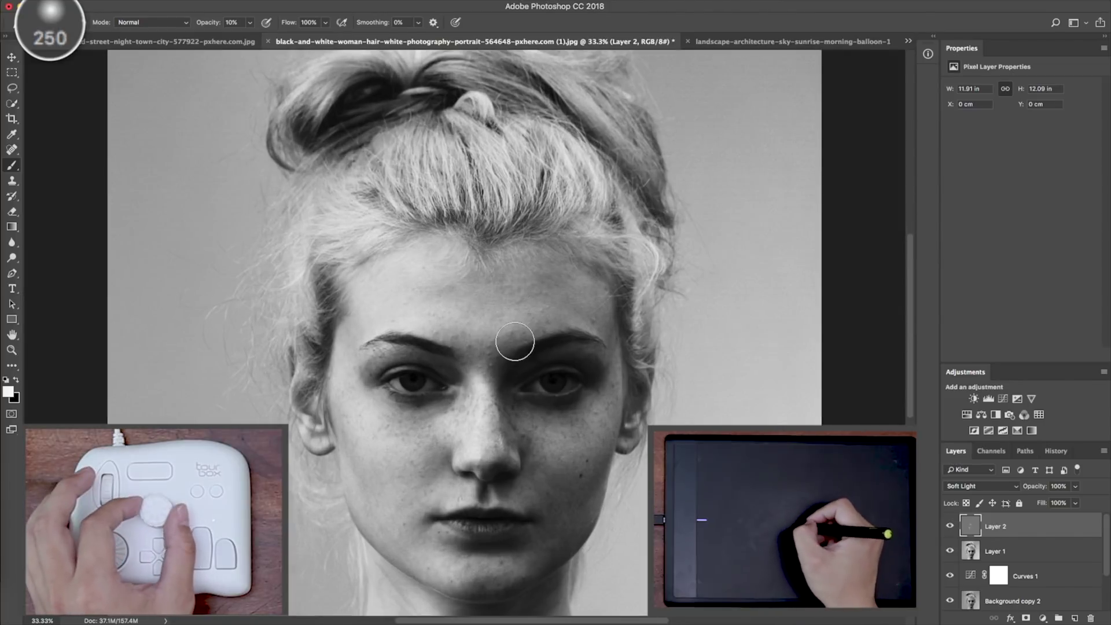
{"action": "key", "text": "bracketleft"}
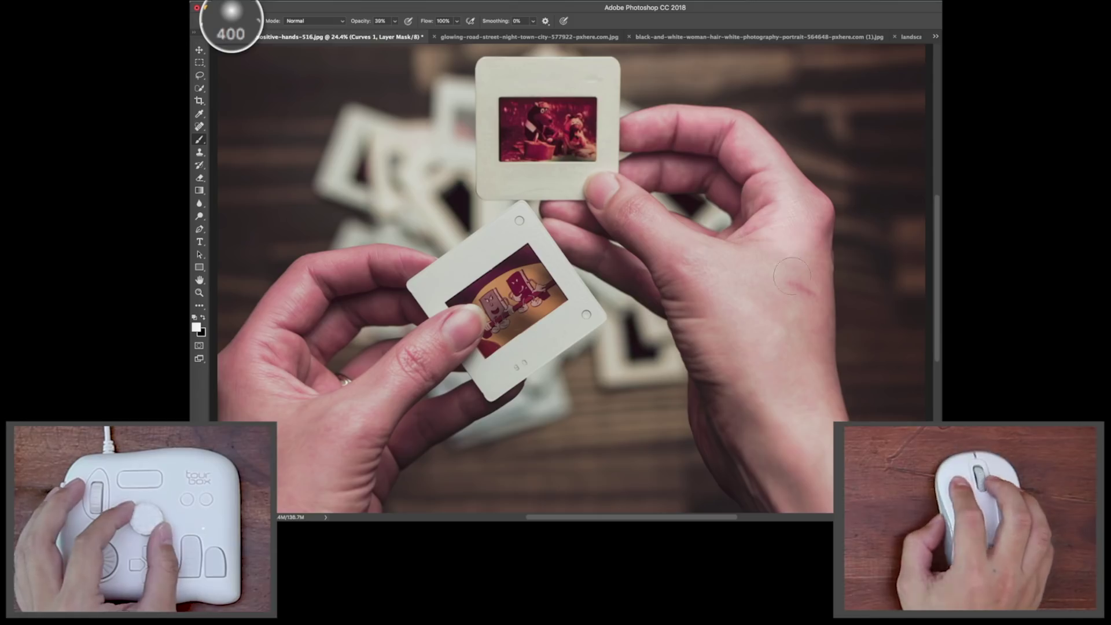
{"action": "key", "text": "bracketright"}
{"action": "key", "text": "bracketright"}
{"action": "key", "text": "bracketright"}
{"action": "key", "text": "bracketright"}
{"action": "key", "text": "bracketright"}
{"action": "key", "text": "bracketright"}
{"action": "key", "text": "bracketright"}
{"action": "key", "text": "bracketleft"}
{"action": "key", "text": "bracketleft"}
{"action": "key", "text": "bracketleft"}
{"action": "key", "text": "bracketleft"}
{"action": "key", "text": "bracketleft"}
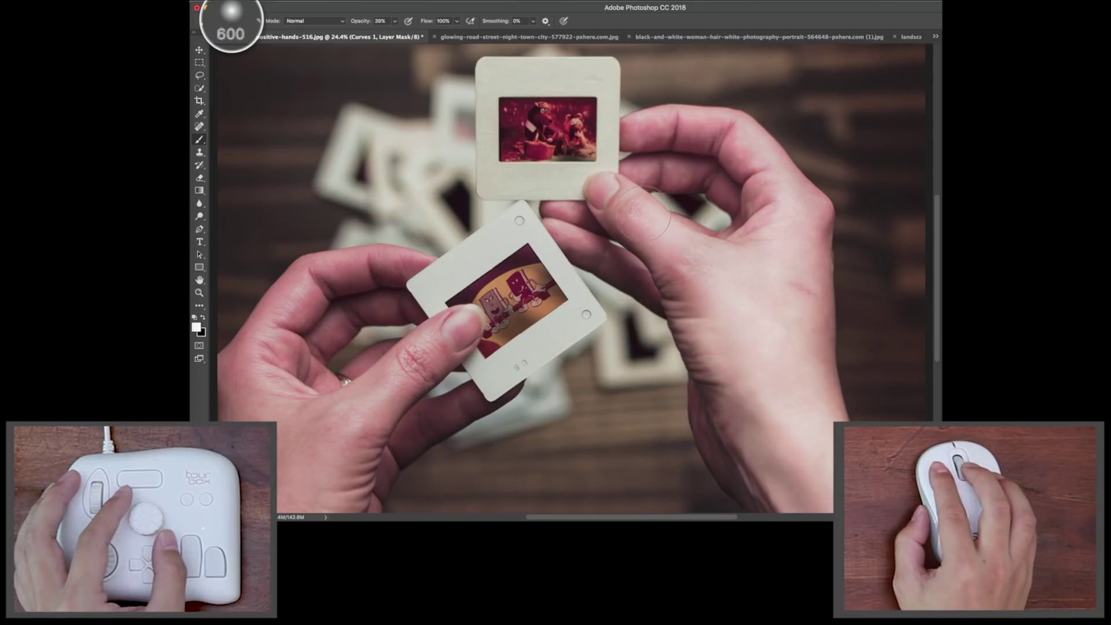
{"action": "key", "text": "bracketleft"}
{"action": "key", "text": "bracketleft"}
{"action": "key", "text": "bracketleft"}
{"action": "key", "text": "bracketright"}
{"action": "key", "text": "bracketright"}
{"action": "key", "text": "bracketright"}
{"action": "key", "text": "bracketright"}
{"action": "key", "text": "bracketright"}
{"action": "key", "text": "bracketleft"}
{"action": "key", "text": "bracketleft"}
{"action": "key", "text": "bracketleft"}
{"action": "key", "text": "bracketleft"}
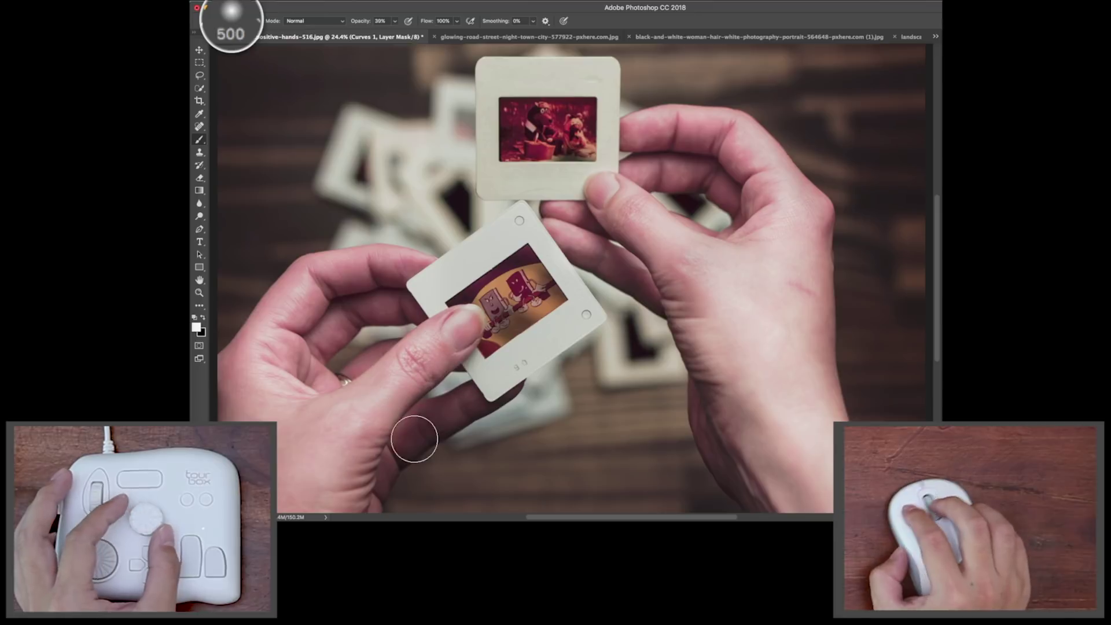
{"action": "key", "text": "bracketright"}
{"action": "key", "text": "bracketright"}
{"action": "key", "text": "bracketright"}
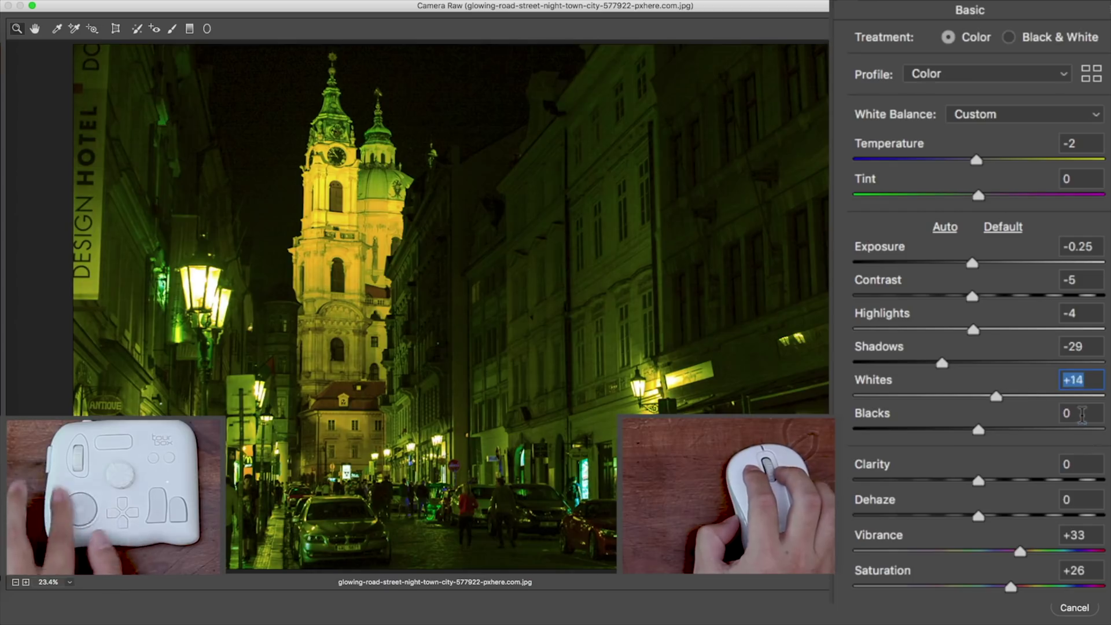
Tweak Camera Raw exposure, temperature, lens distortion and split-toning shadow hue on the night scene
{"action": "left_click", "coordinate": [1074, 243]}
{"action": "left_click", "coordinate": [1074, 141]}
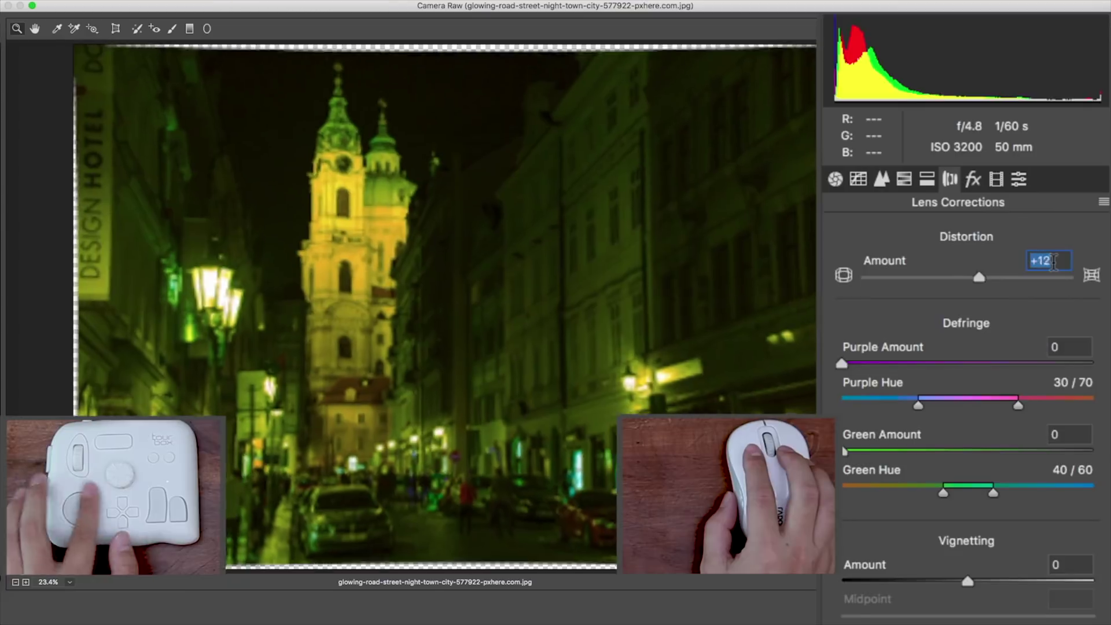
{"action": "key", "text": "Down"}
{"action": "key", "text": "Down"}
{"action": "key", "text": "Down"}
{"action": "key", "text": "Down"}
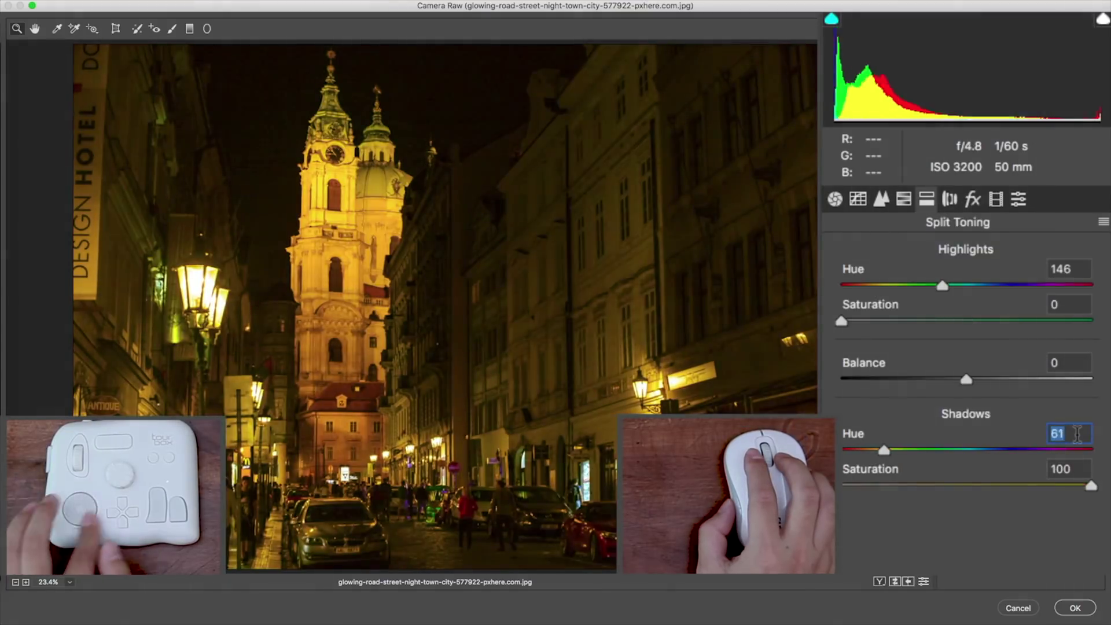
{"action": "key", "text": "shift+Up"}
{"action": "key", "text": "shift+Up"}
{"action": "key", "text": "shift+Up"}
{"action": "key", "text": "shift+Up"}
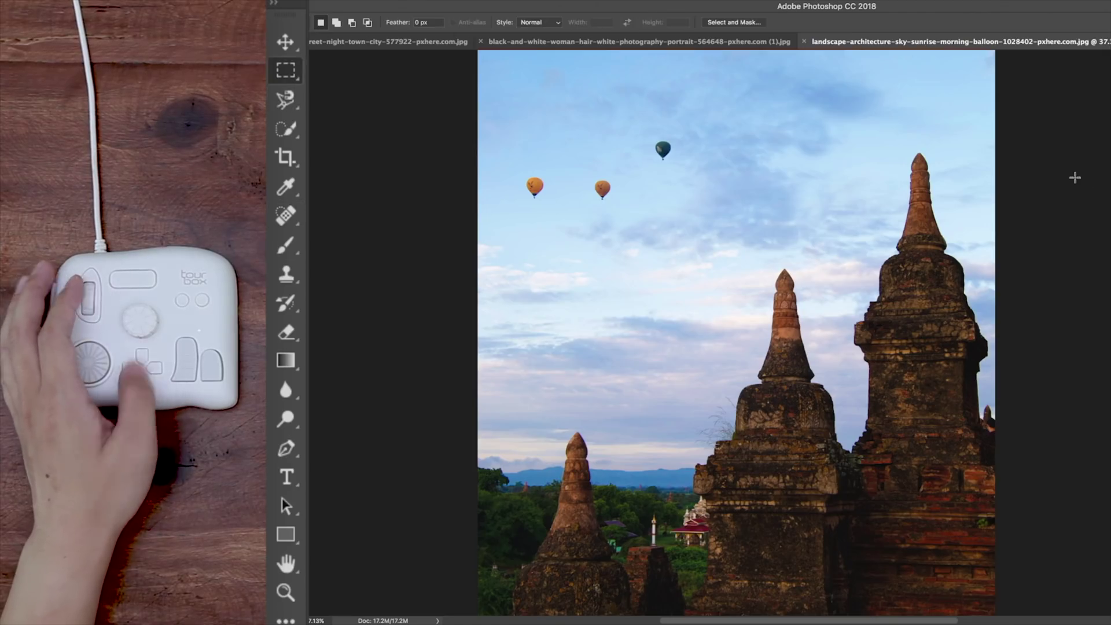
Cycle through Mixer Brush, Rectangular Marquee and Content-Aware Move, ending back on the Brush tool
{"action": "key", "text": "shift+b"}
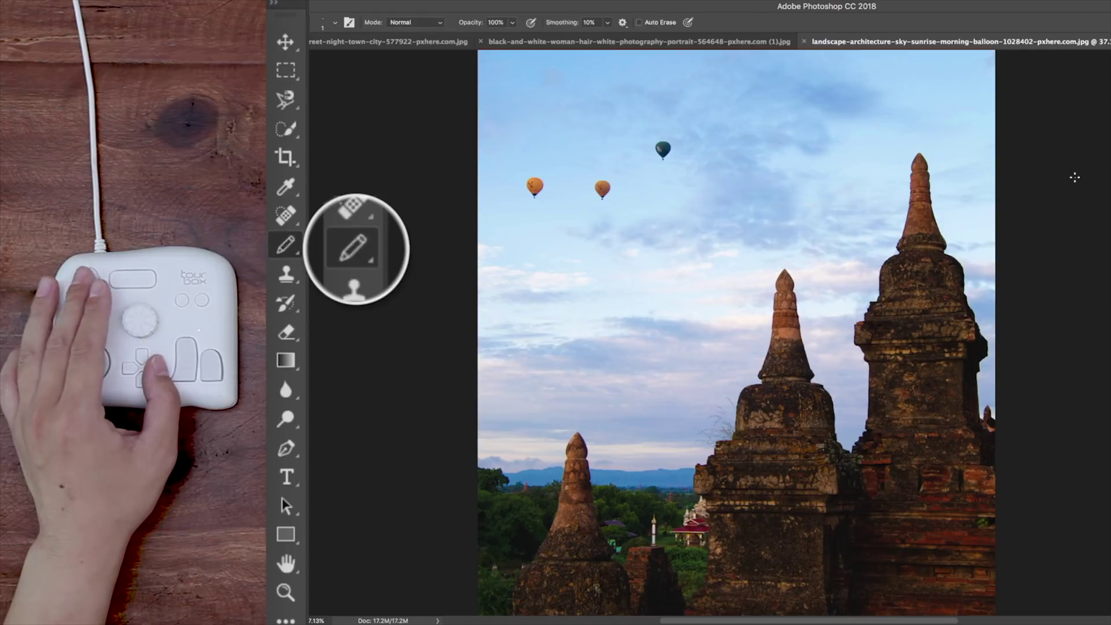
{"action": "key", "text": "m"}
{"action": "key", "text": "shift+j"}
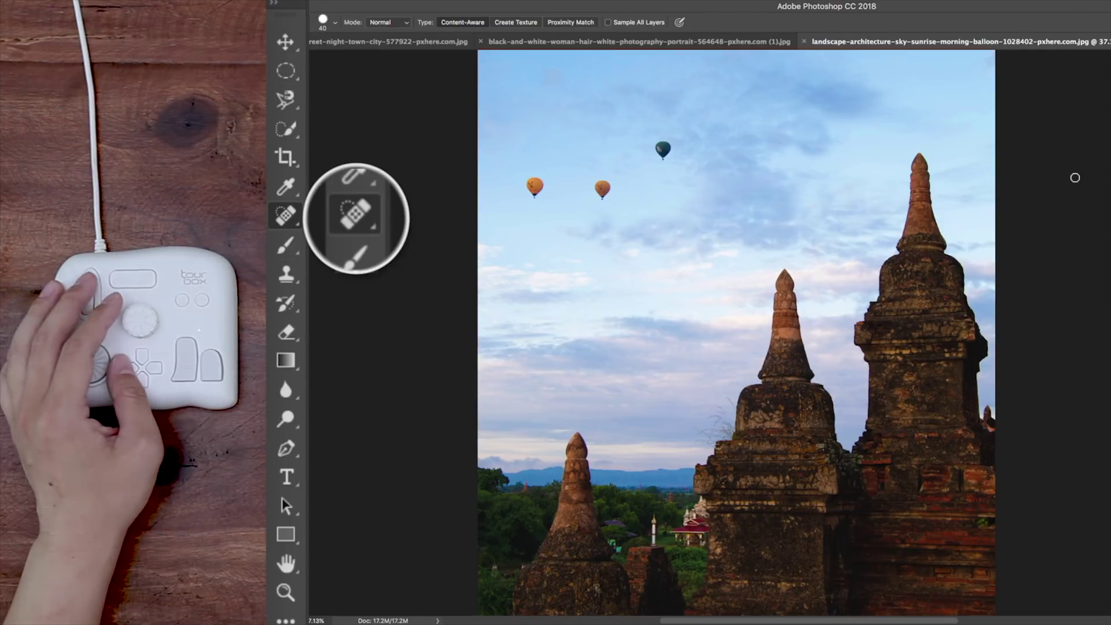
{"action": "key", "text": "b"}
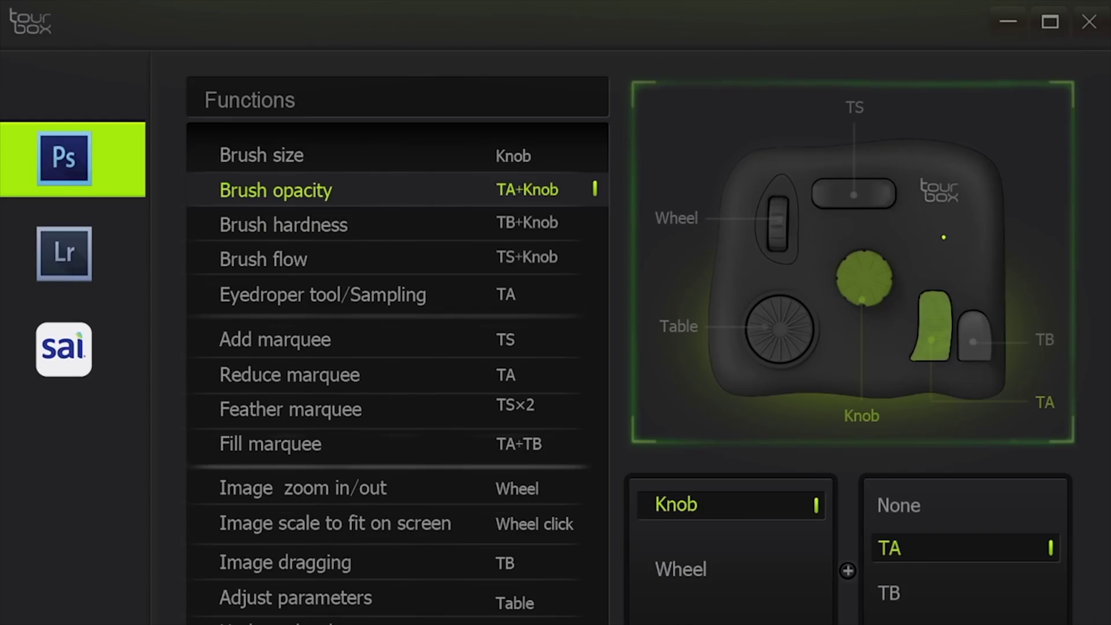
{"action": "left_click", "coordinate": [284, 224]}
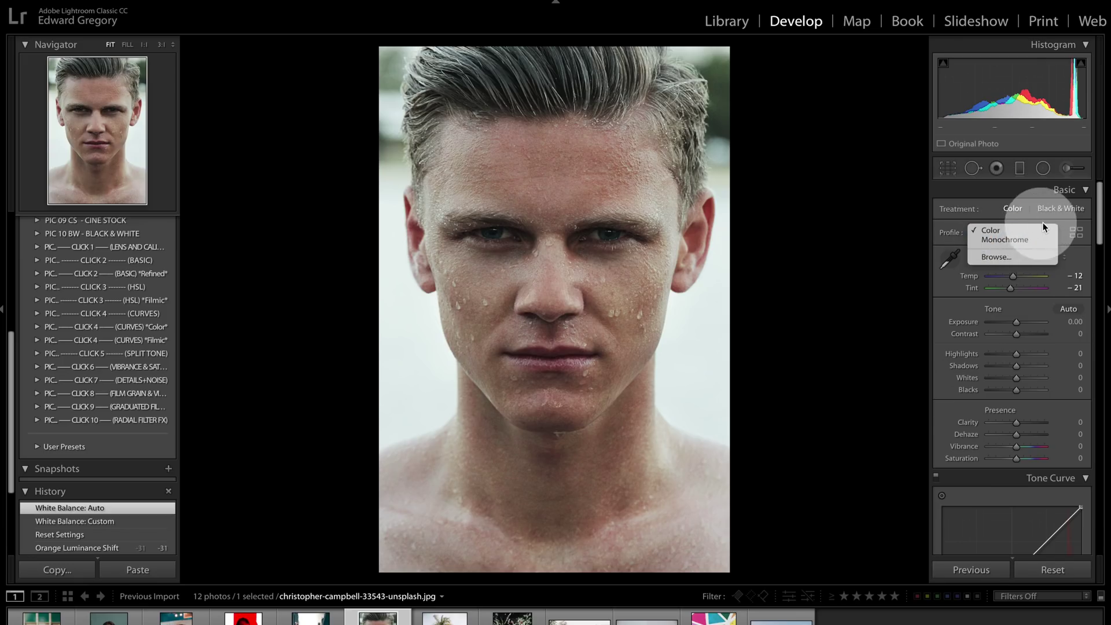
In the Profile Browser, try Artistic 02 and 04, then apply Artistic 03
{"action": "left_click", "coordinate": [997, 232]}
{"action": "left_click", "coordinate": [1076, 233]}
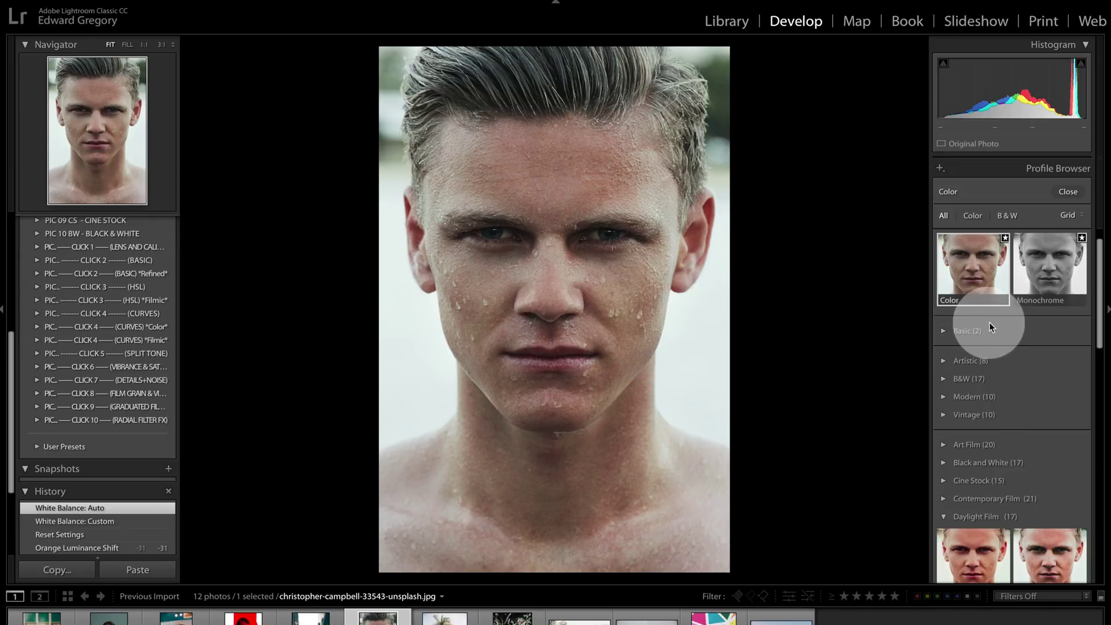
{"action": "left_click", "coordinate": [949, 360]}
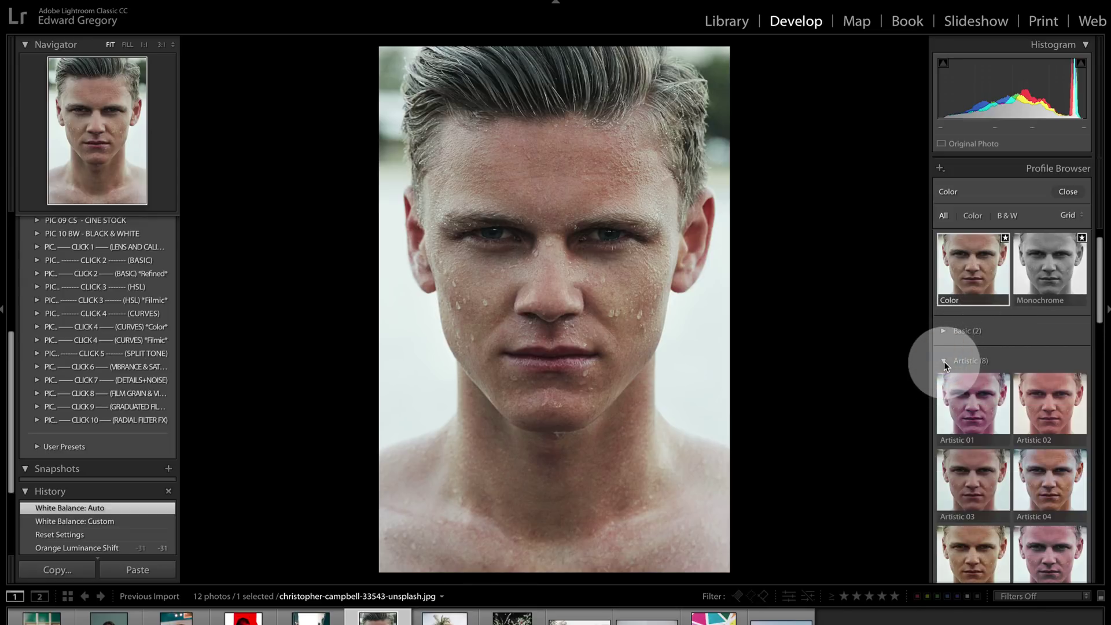
{"action": "scroll", "coordinate": [1030, 408], "scroll_direction": "down", "scroll_amount": 1}
{"action": "left_click", "coordinate": [1044, 382]}
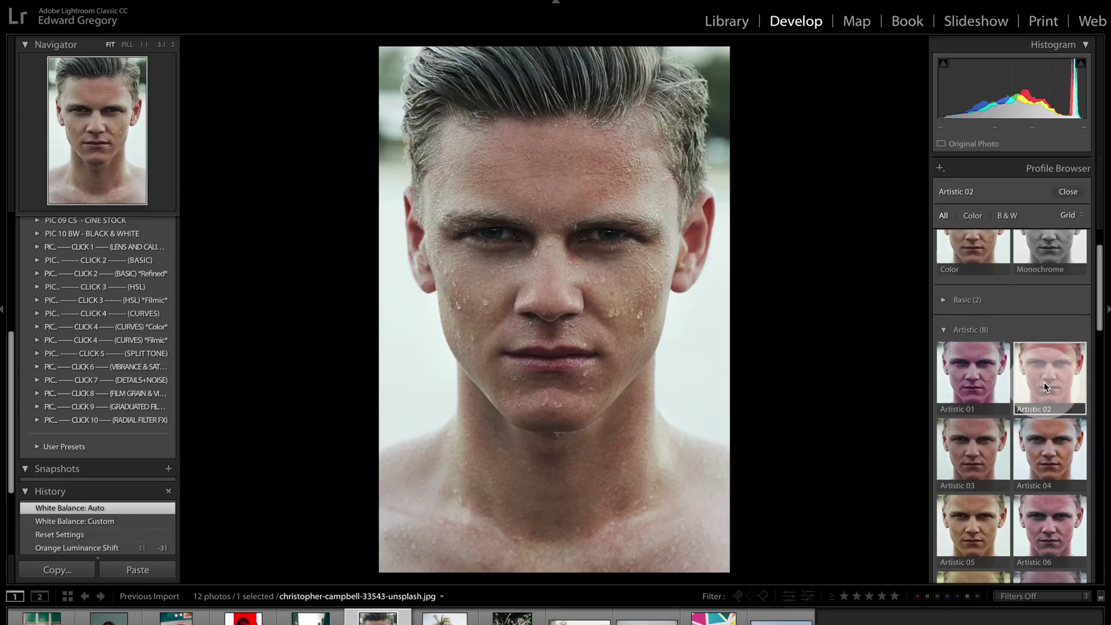
{"action": "left_click", "coordinate": [1044, 457]}
{"action": "left_click", "coordinate": [992, 474]}
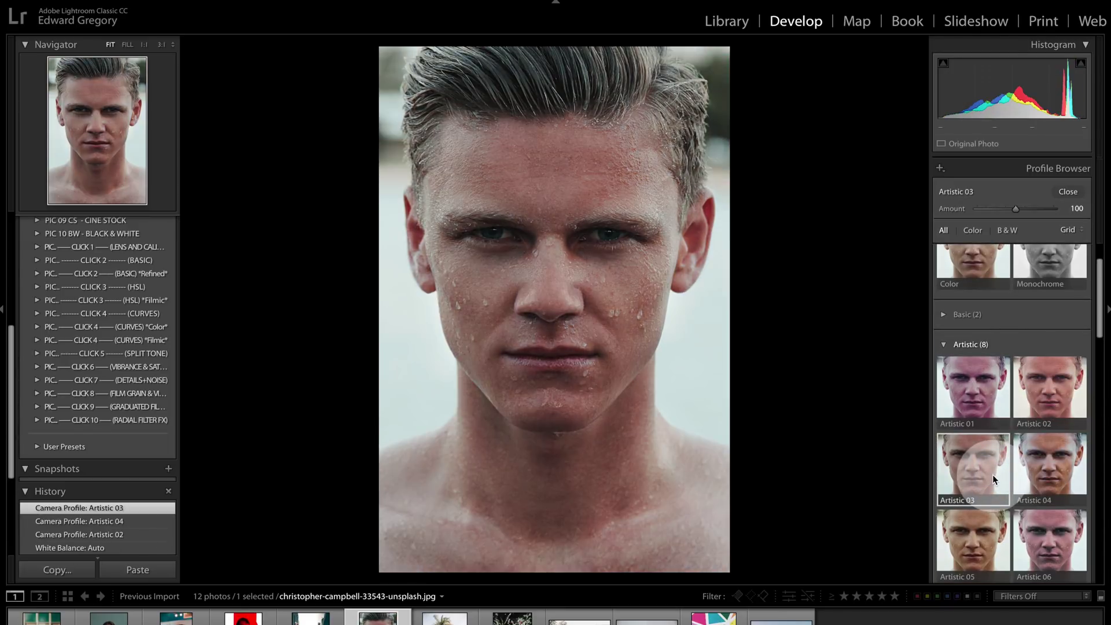
Collapse Artistic, glance through Daylight Film, and expand the Cine Stock profile group
{"action": "scroll", "coordinate": [992, 475], "scroll_direction": "down", "scroll_amount": 1}
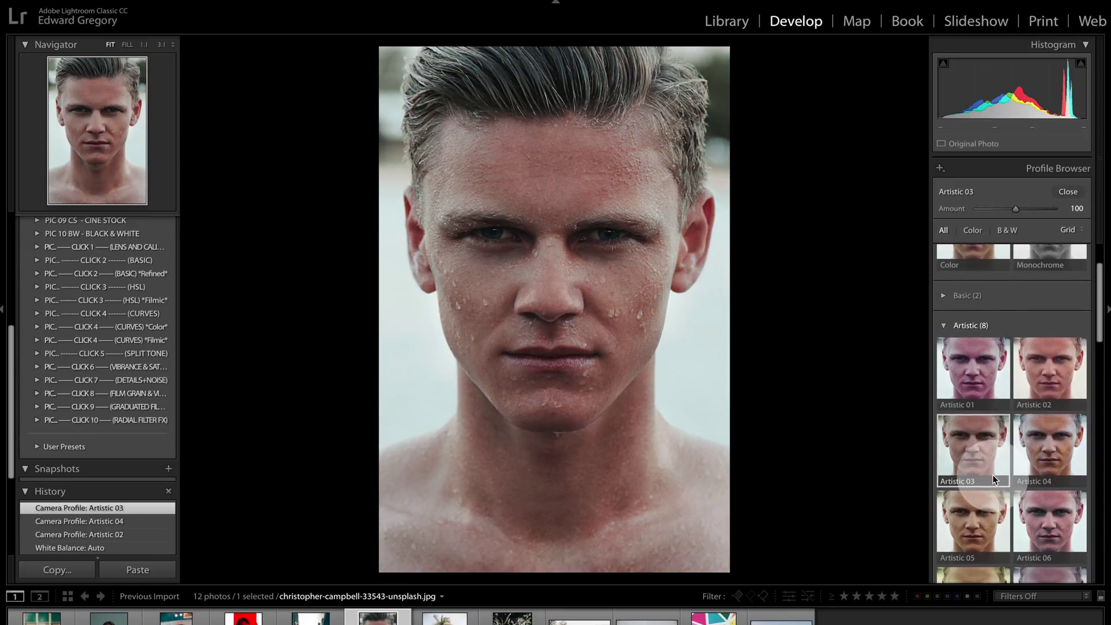
{"action": "left_click", "coordinate": [944, 326]}
{"action": "left_click", "coordinate": [952, 370]}
{"action": "scroll", "coordinate": [953, 369], "scroll_direction": "down", "scroll_amount": 1}
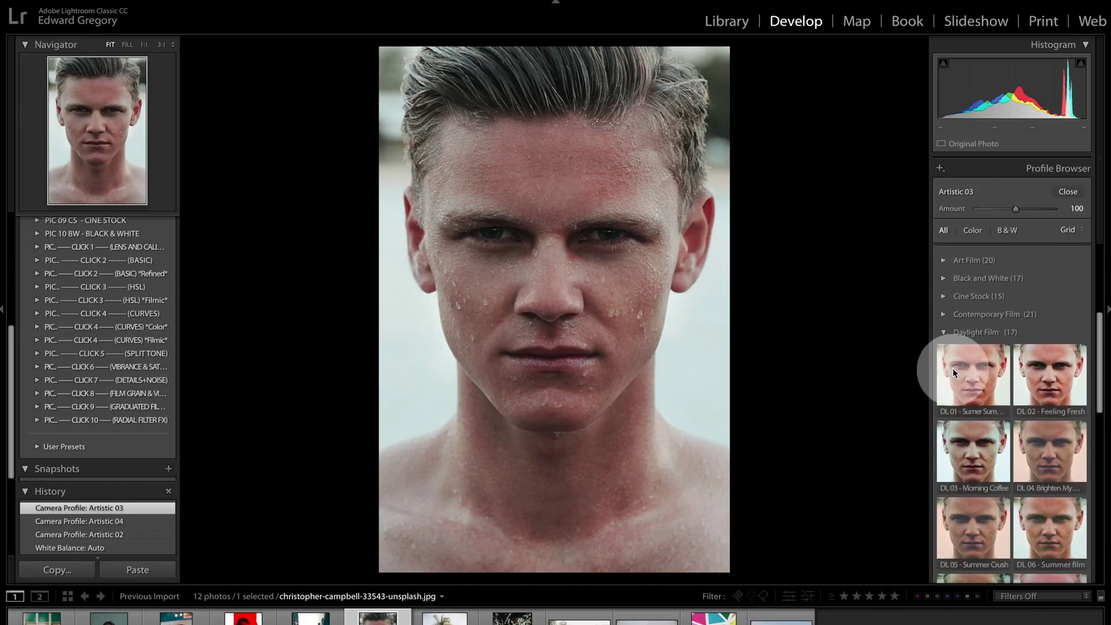
{"action": "left_click", "coordinate": [943, 332]}
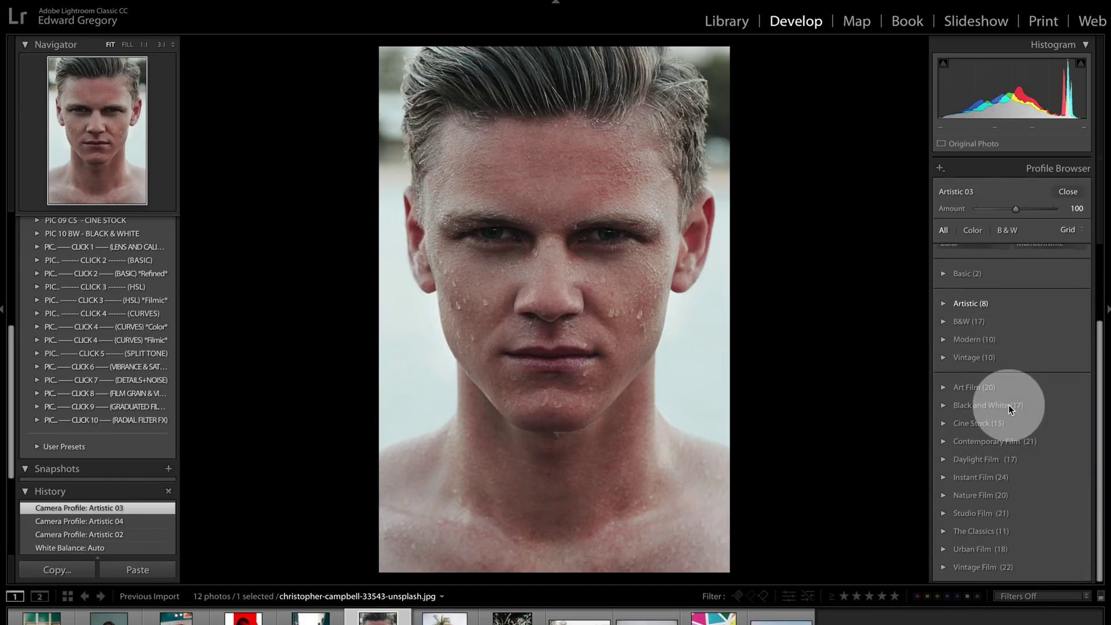
{"action": "left_click", "coordinate": [944, 425]}
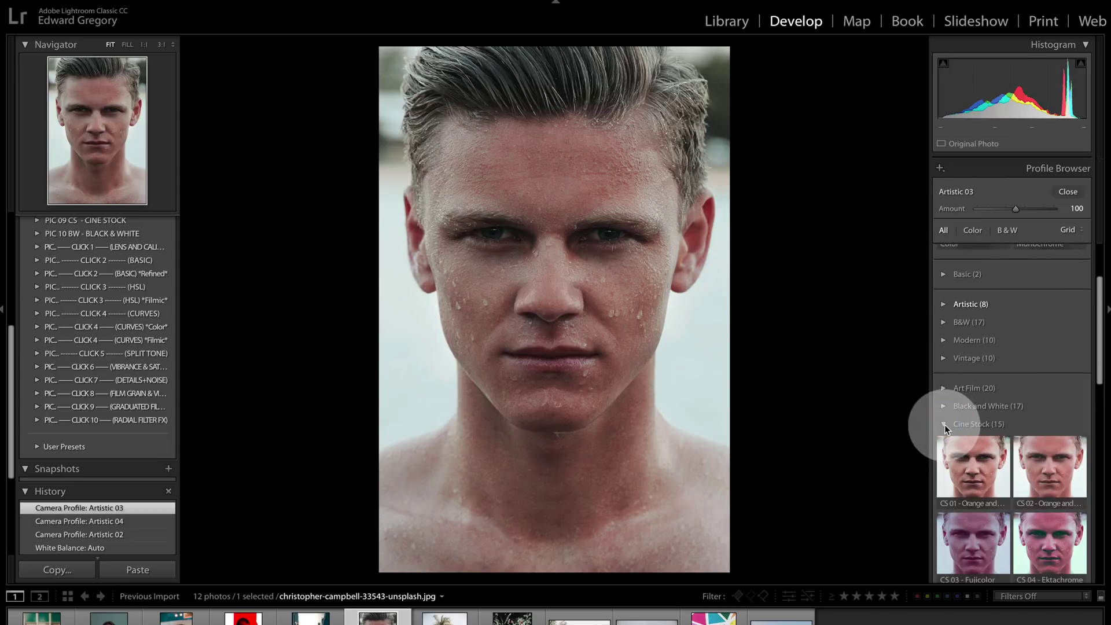
Apply the CS 01 - Orange and Teal profile and collapse Cine Stock
{"action": "scroll", "coordinate": [952, 405], "scroll_direction": "down", "scroll_amount": 3}
{"action": "left_click", "coordinate": [976, 396]}
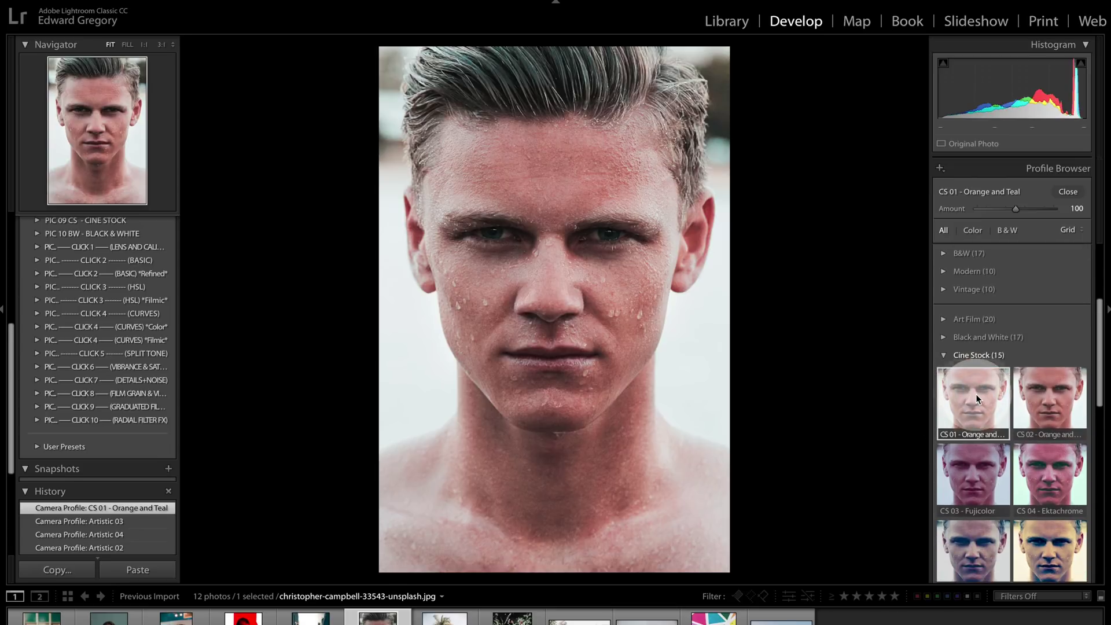
{"action": "left_click", "coordinate": [942, 353]}
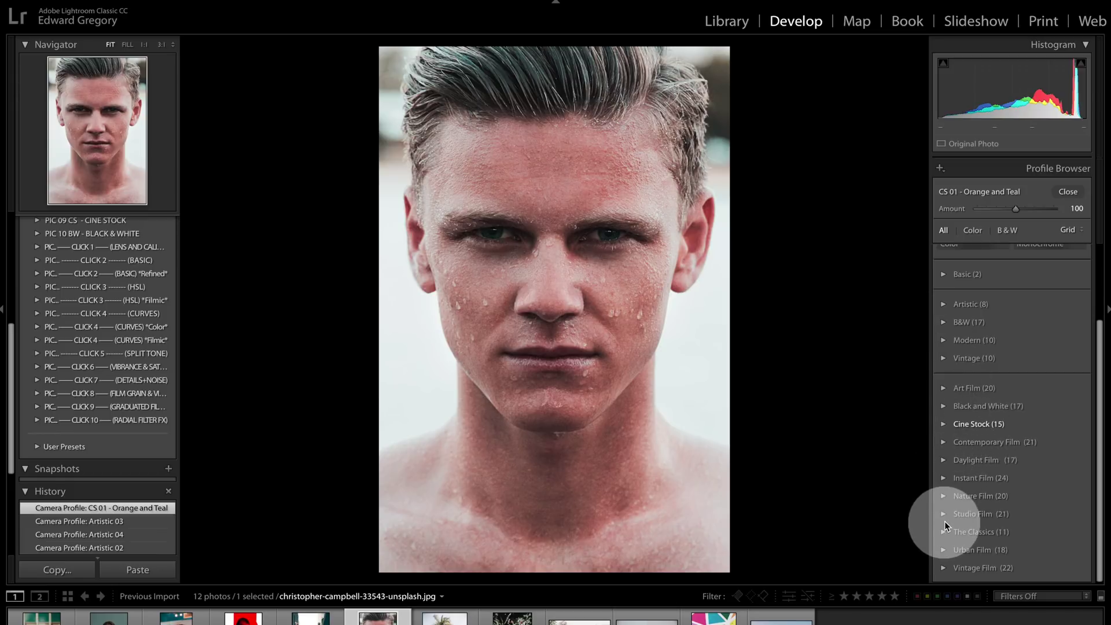
Apply DL 03 - Morning Coffee from Daylight Film and close the Profile Browser
{"action": "left_click", "coordinate": [945, 460]}
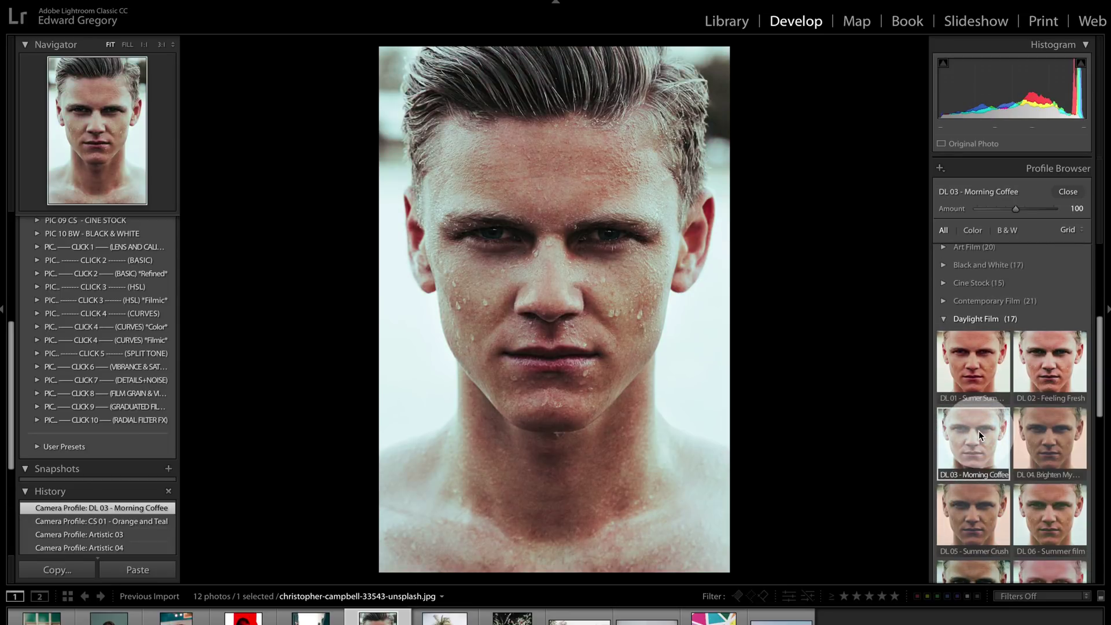
{"action": "left_click", "coordinate": [943, 319]}
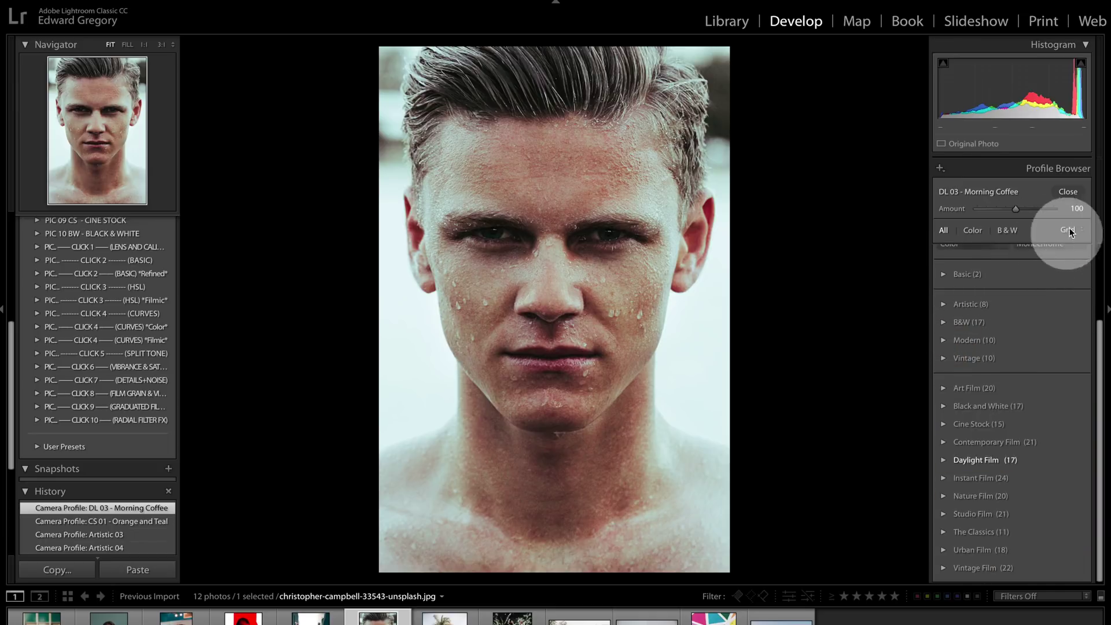
{"action": "left_click", "coordinate": [1067, 191]}
{"action": "scroll", "coordinate": [1002, 397], "scroll_direction": "down", "scroll_amount": 5}
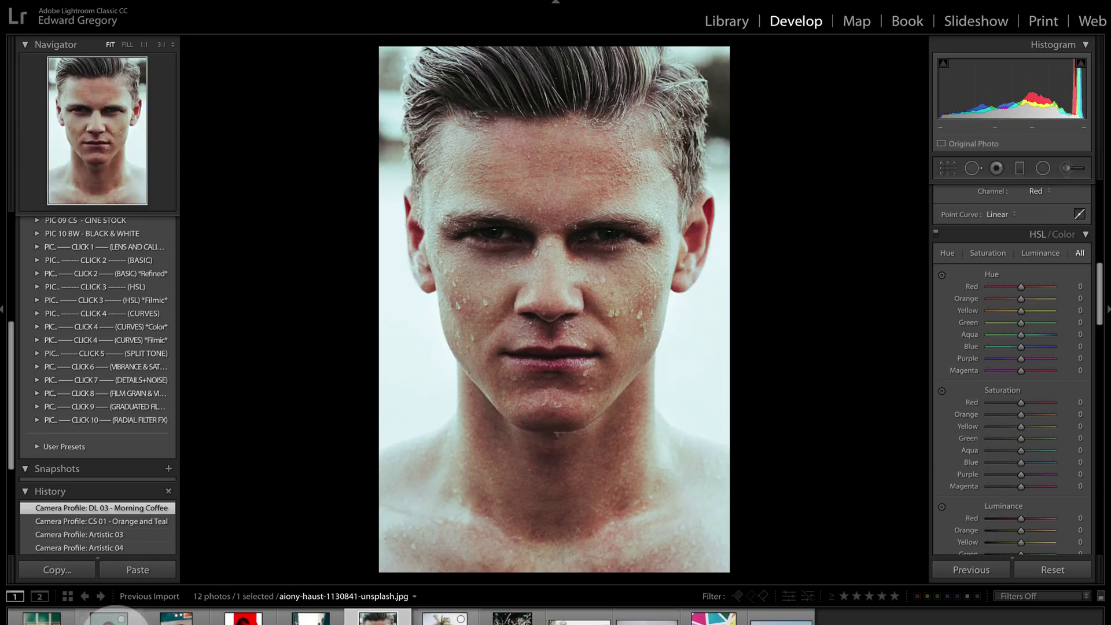
Select the laughing woman in sunglasses and expand The Classics in the Profile Browser
{"action": "left_click", "coordinate": [42, 618]}
{"action": "left_click", "coordinate": [1040, 272]}
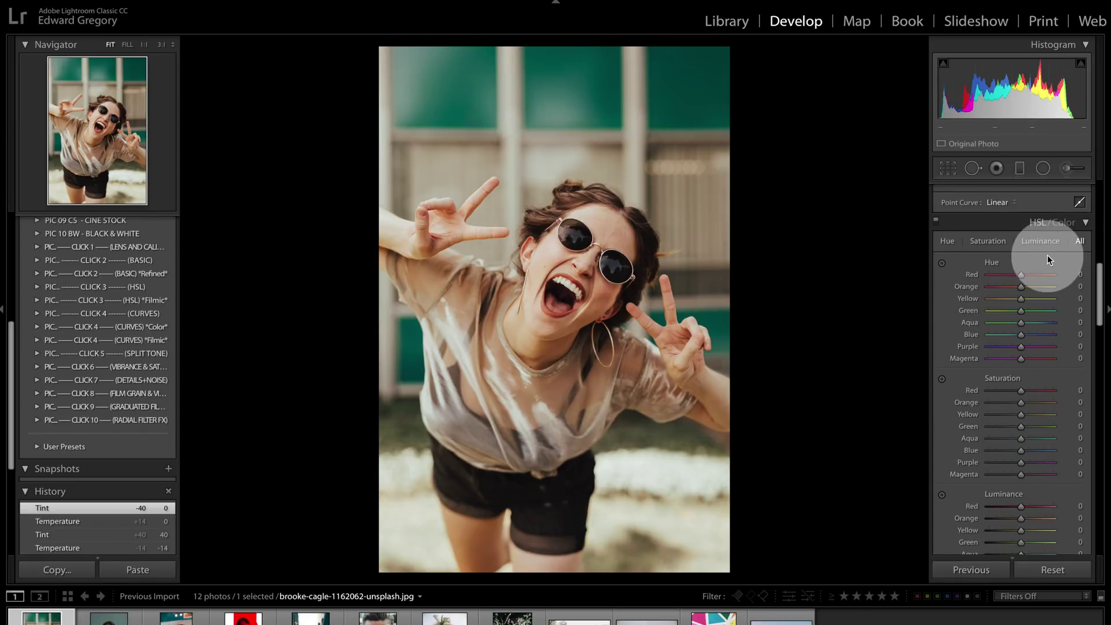
{"action": "scroll", "coordinate": [1047, 258], "scroll_direction": "up", "scroll_amount": 10}
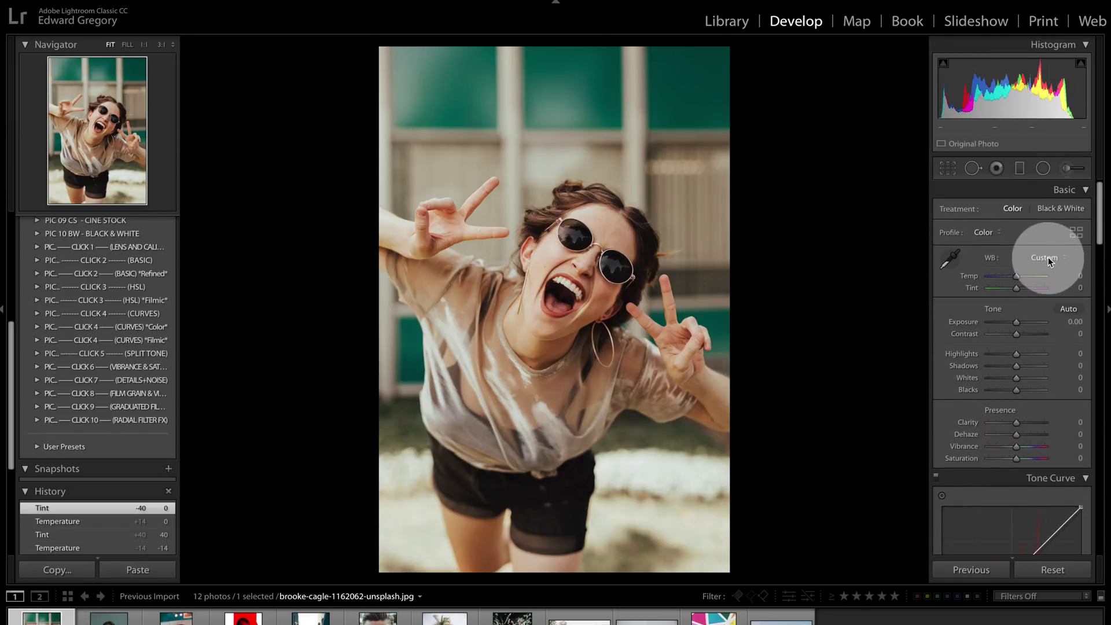
{"action": "left_click", "coordinate": [1067, 244]}
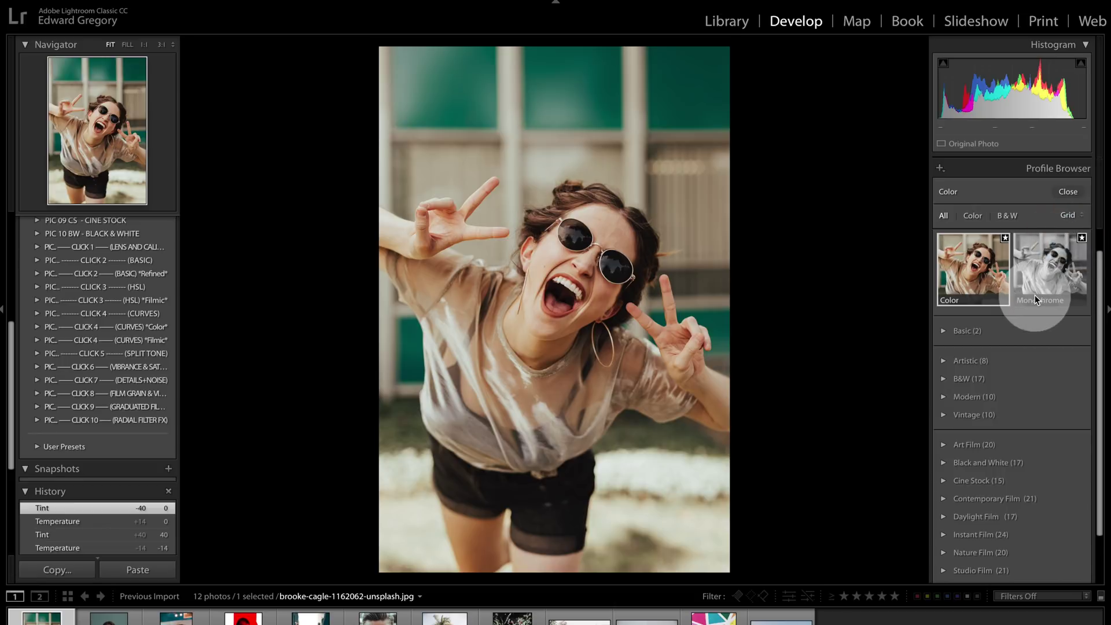
{"action": "scroll", "coordinate": [1029, 439], "scroll_direction": "down", "scroll_amount": 3}
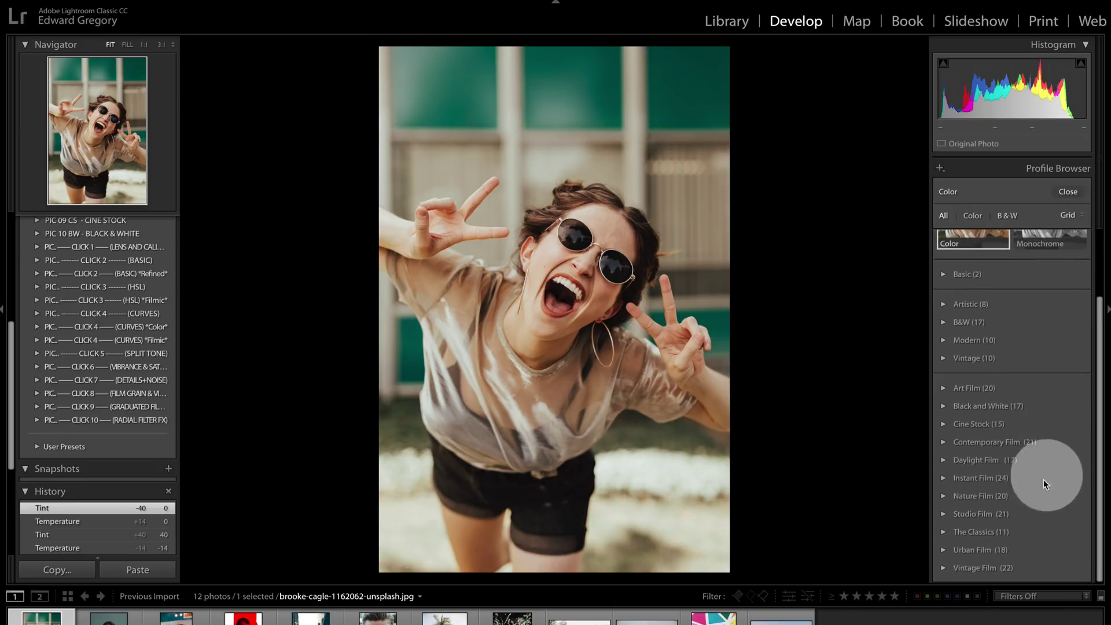
{"action": "left_click", "coordinate": [987, 531]}
{"action": "scroll", "coordinate": [991, 521], "scroll_direction": "down", "scroll_amount": 10}
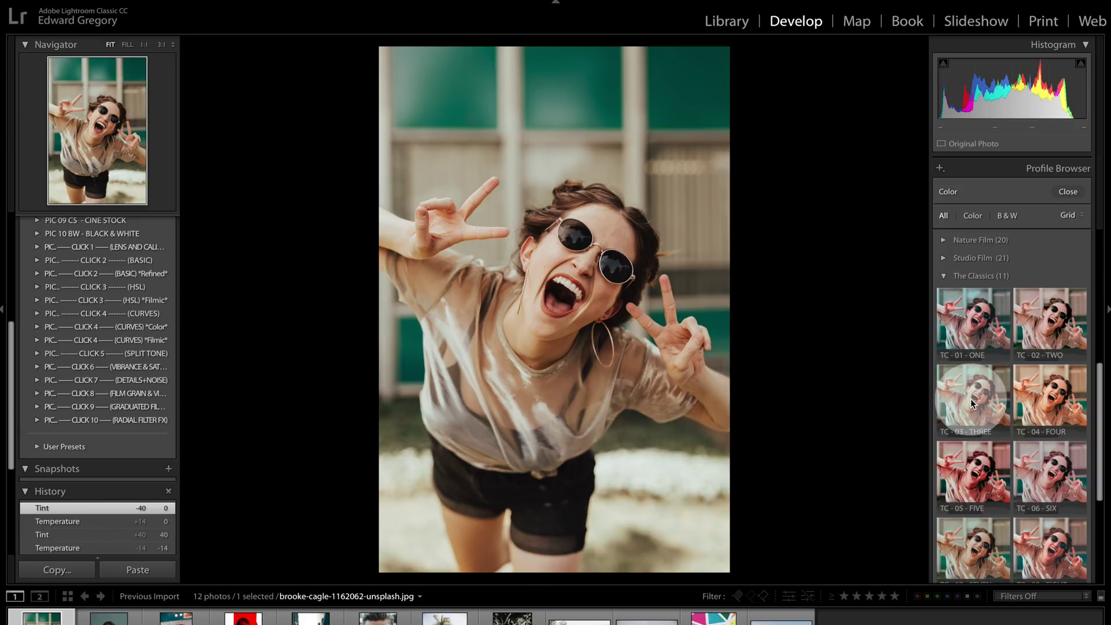
Try TC-01 and TC-03, then apply TC-07 - SEVEN and close the browser
{"action": "left_click", "coordinate": [970, 345]}
{"action": "left_click", "coordinate": [978, 413]}
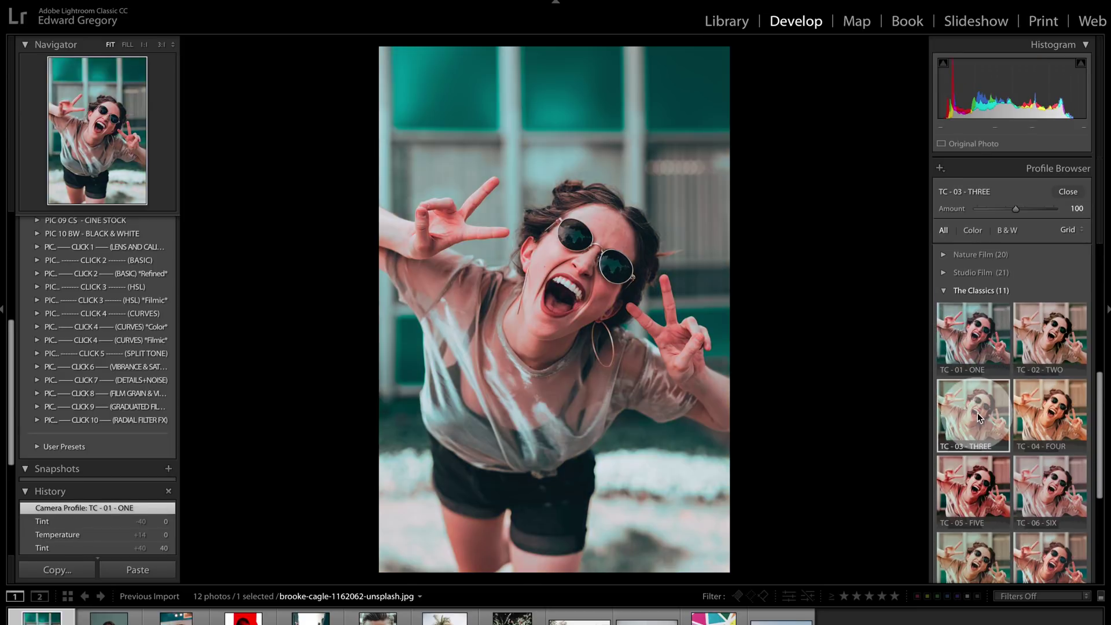
{"action": "scroll", "coordinate": [978, 412], "scroll_direction": "down", "scroll_amount": 3}
{"action": "left_click", "coordinate": [979, 483]}
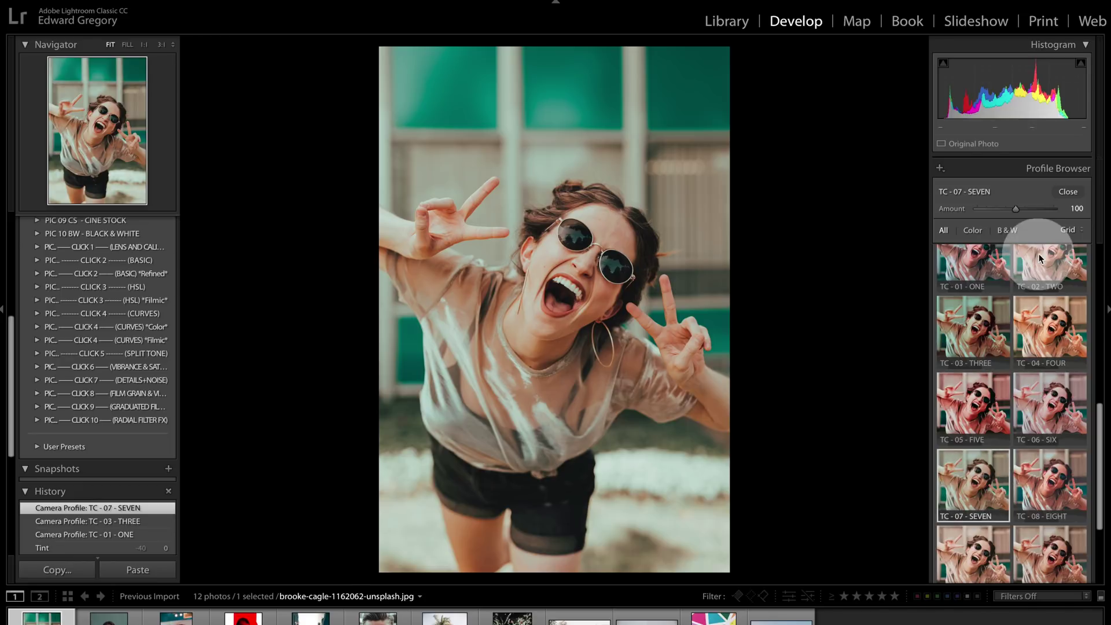
{"action": "left_click", "coordinate": [1067, 194]}
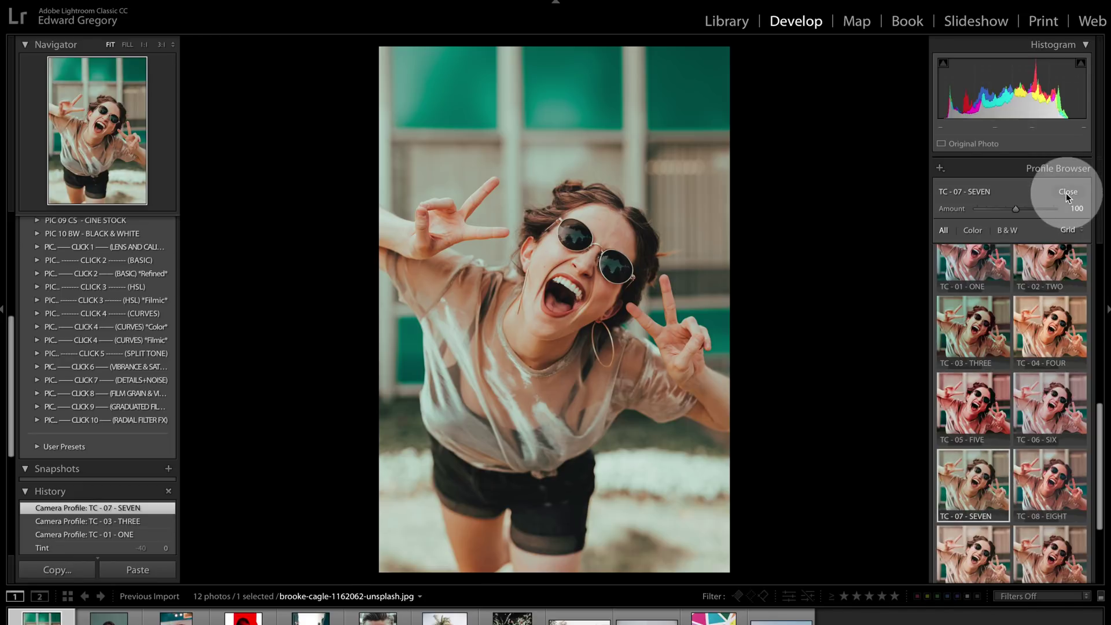
Test the profile Amount at 200 and about 107, then reset it to 100
{"action": "left_click_drag", "start_coordinate": [1017, 209], "coordinate": [1094, 216]}
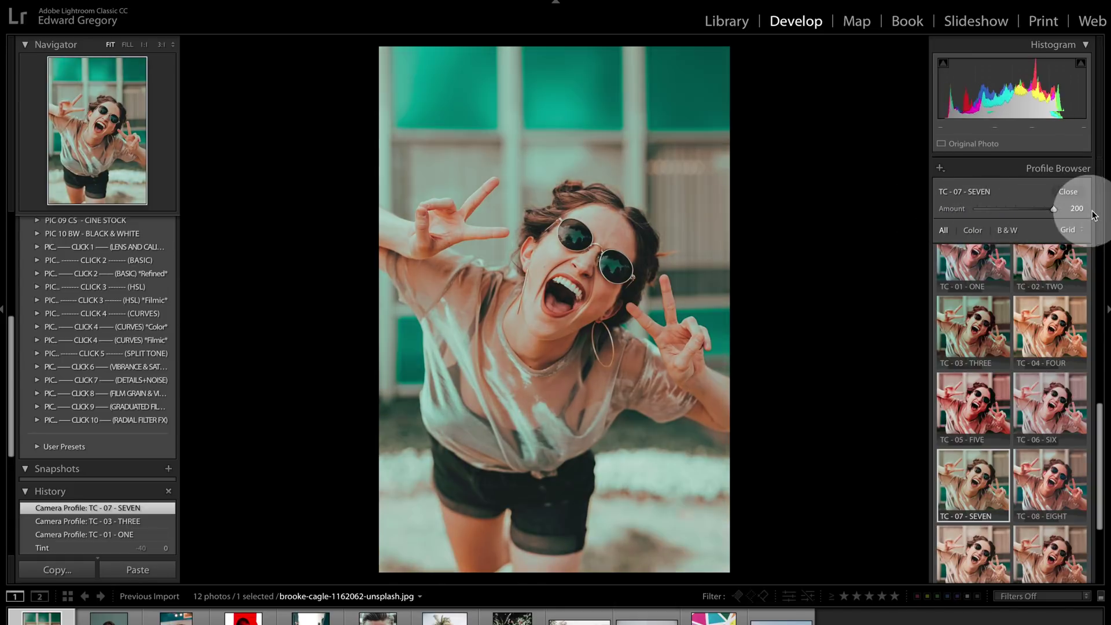
{"action": "mouse_move", "coordinate": [1022, 210]}
{"action": "left_mouse_down"}
{"action": "mouse_move", "coordinate": [1032, 208]}
{"action": "mouse_move", "coordinate": [1015, 206]}
{"action": "left_mouse_up"}
{"action": "double_click", "coordinate": [1015, 206]}
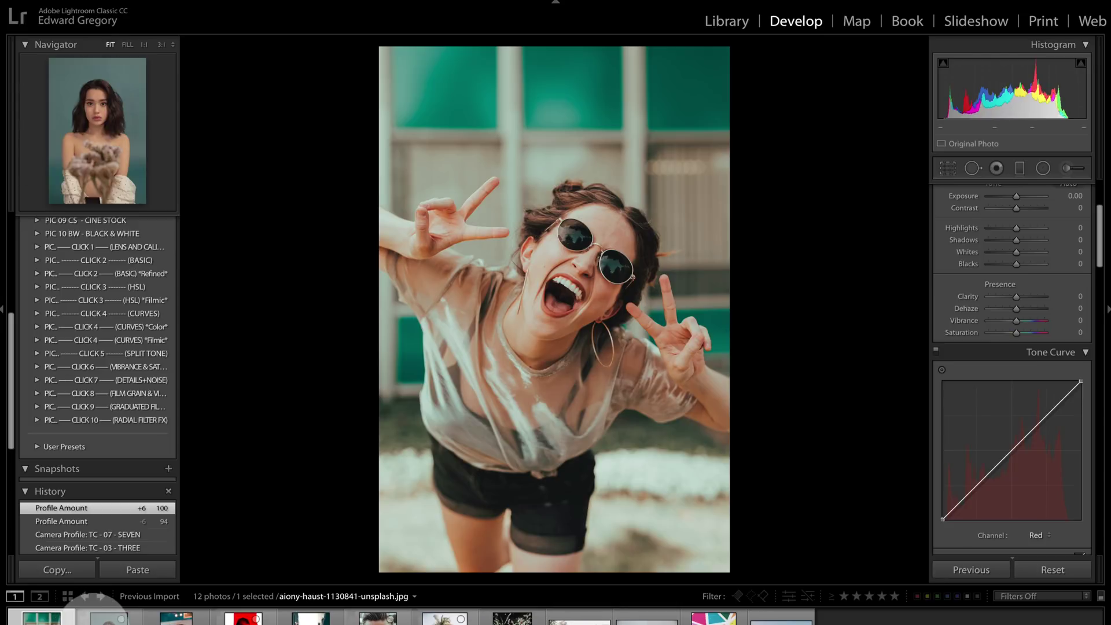
Open the flowers portrait and push the parametric curve's Highlights to +73
{"action": "left_click", "coordinate": [105, 617]}
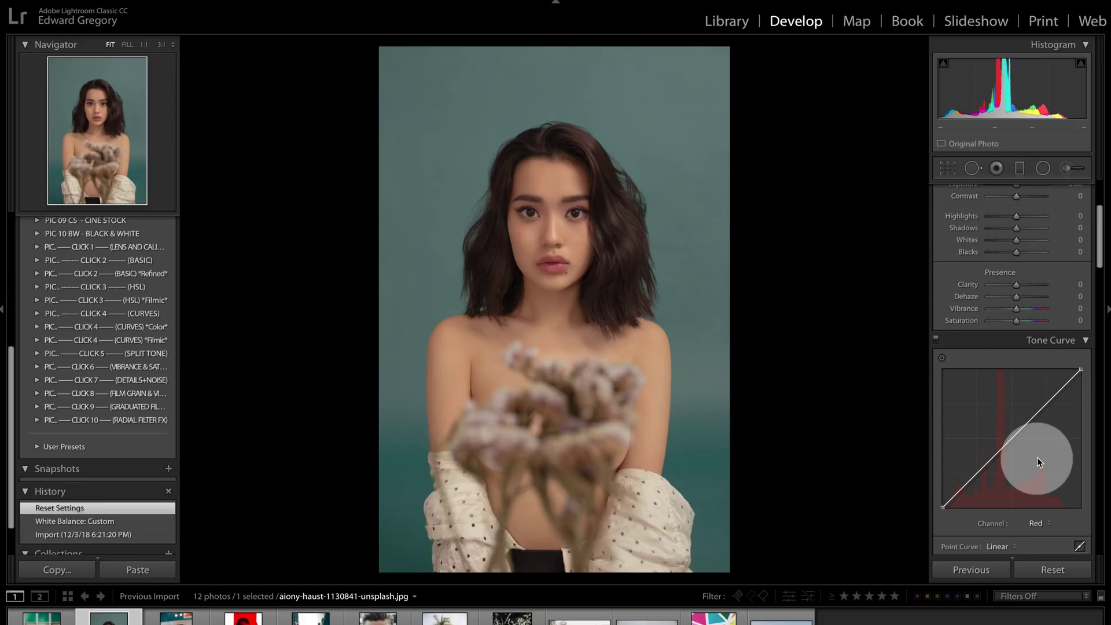
{"action": "scroll", "coordinate": [1059, 509], "scroll_direction": "down", "scroll_amount": 3}
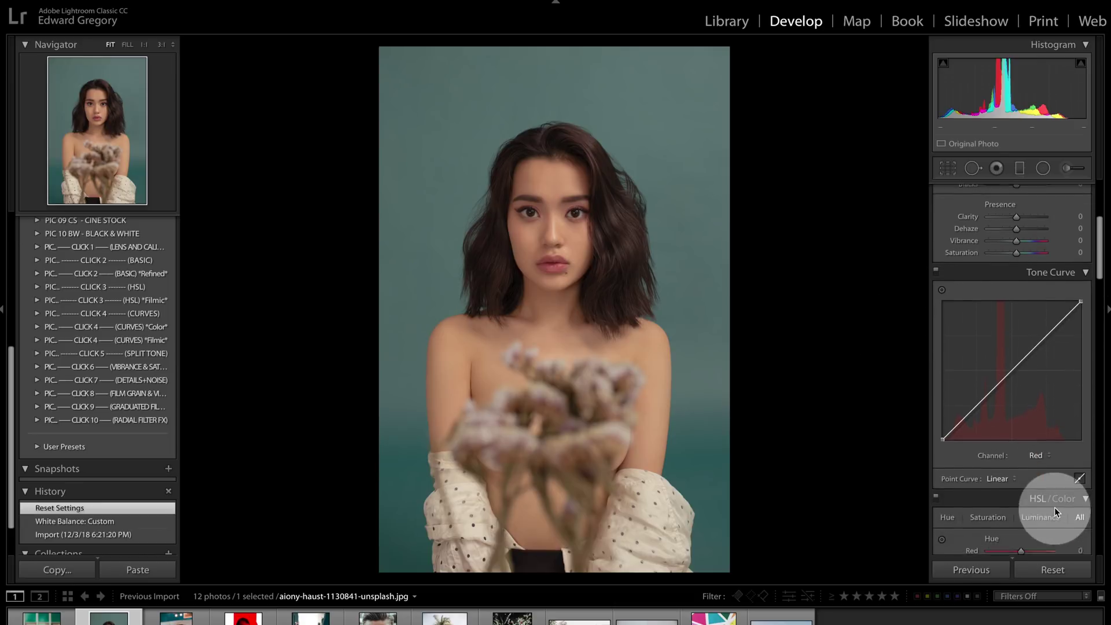
{"action": "left_click", "coordinate": [1080, 476]}
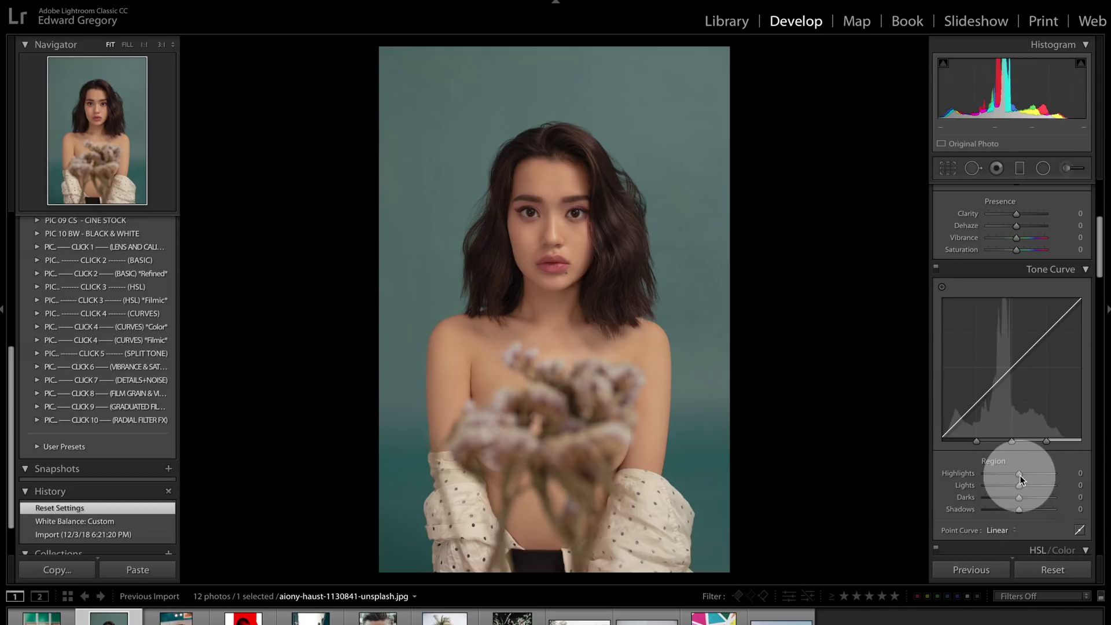
{"action": "left_click_drag", "start_coordinate": [988, 474], "coordinate": [1044, 474]}
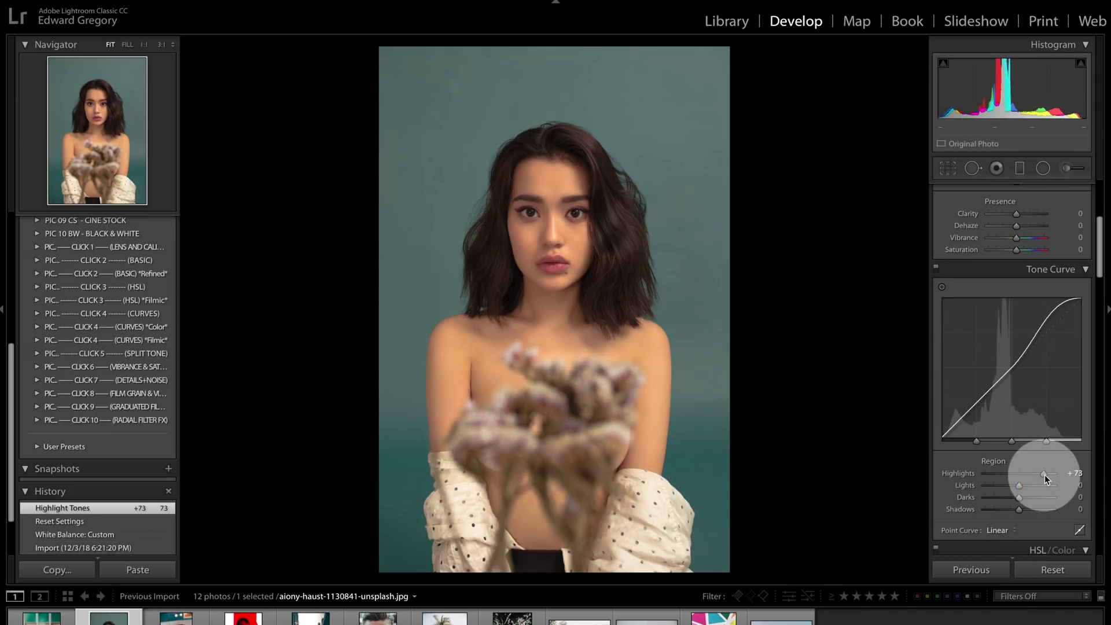
Reset Highlights to 0, return to the point curve, and load the city street photo
{"action": "double_click", "coordinate": [1041, 471]}
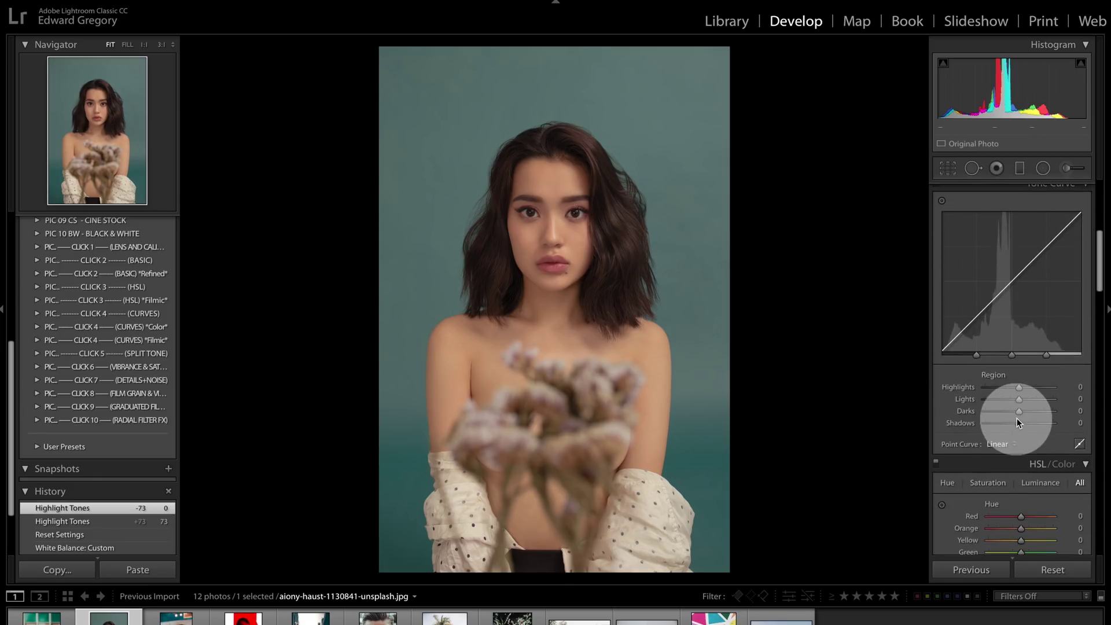
{"action": "left_click", "coordinate": [1081, 444]}
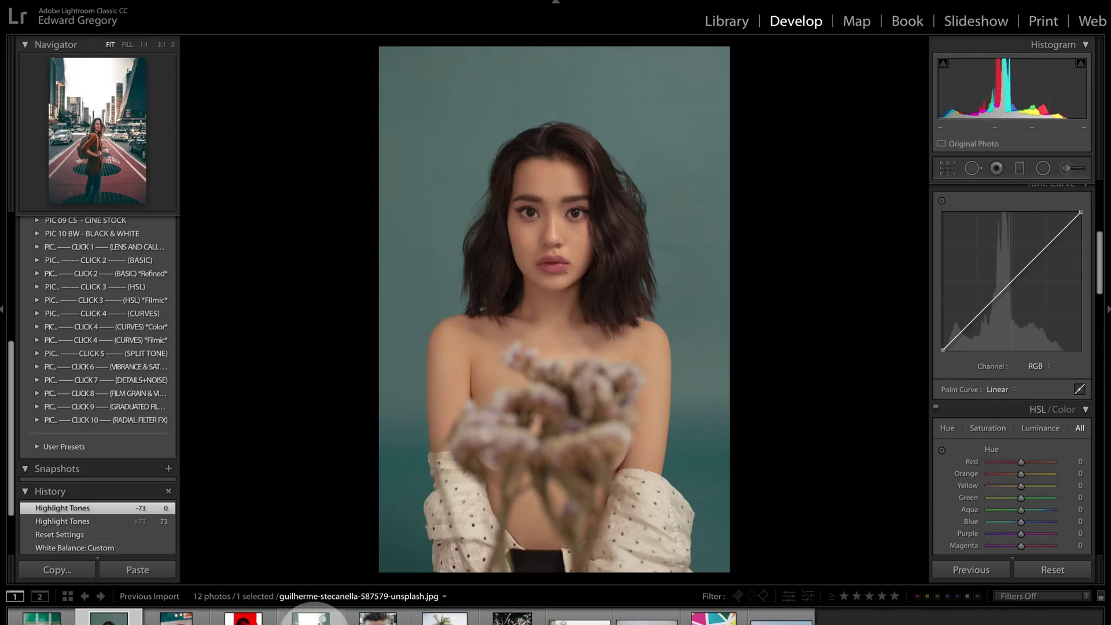
{"action": "left_click", "coordinate": [310, 618]}
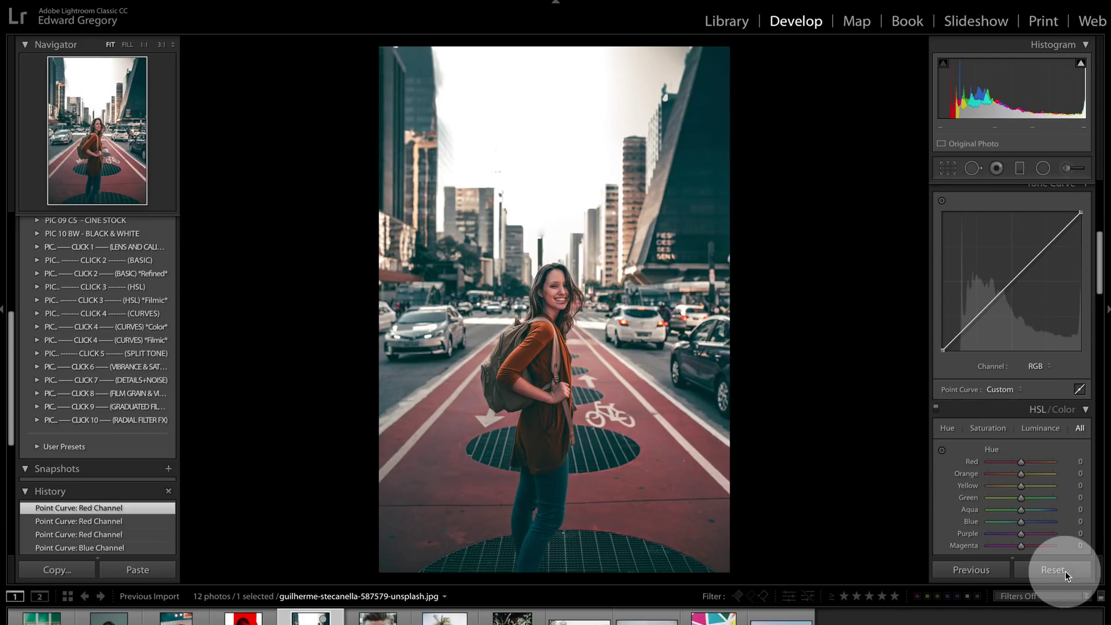
Reset the city photo's edits, add RGB curve points, then remove the lower point
{"action": "left_click", "coordinate": [1065, 571]}
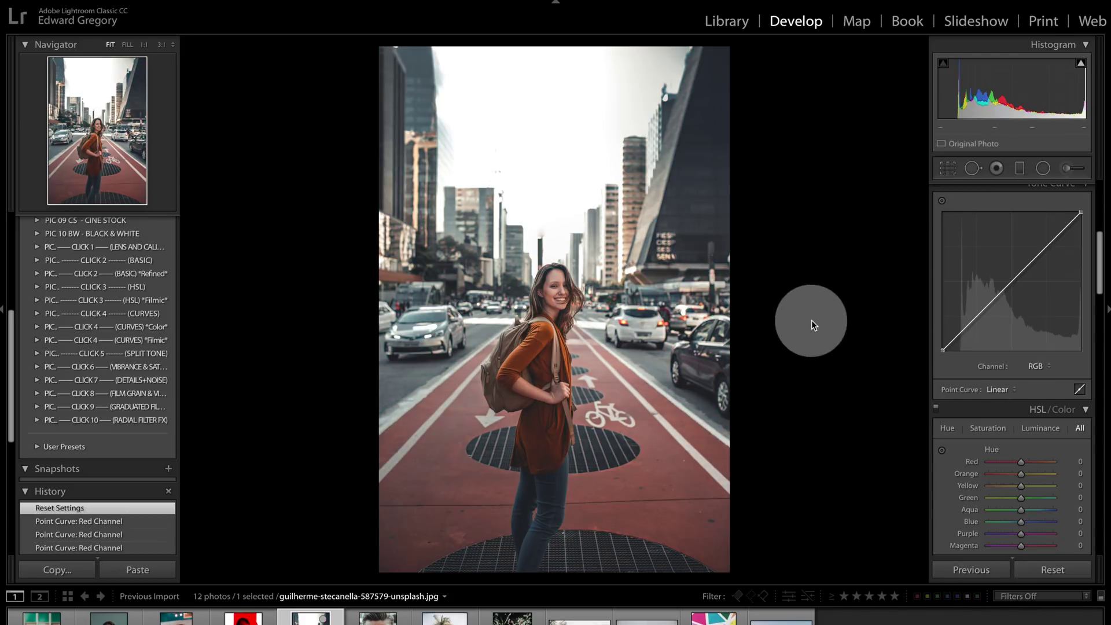
{"action": "left_click", "coordinate": [1012, 281]}
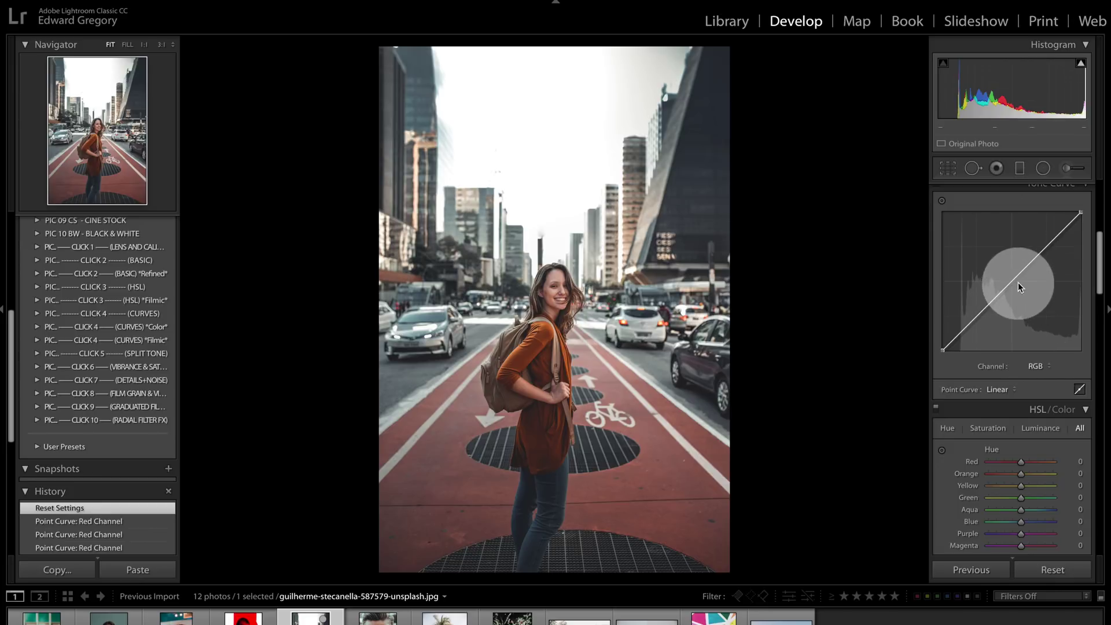
{"action": "left_click", "coordinate": [985, 307]}
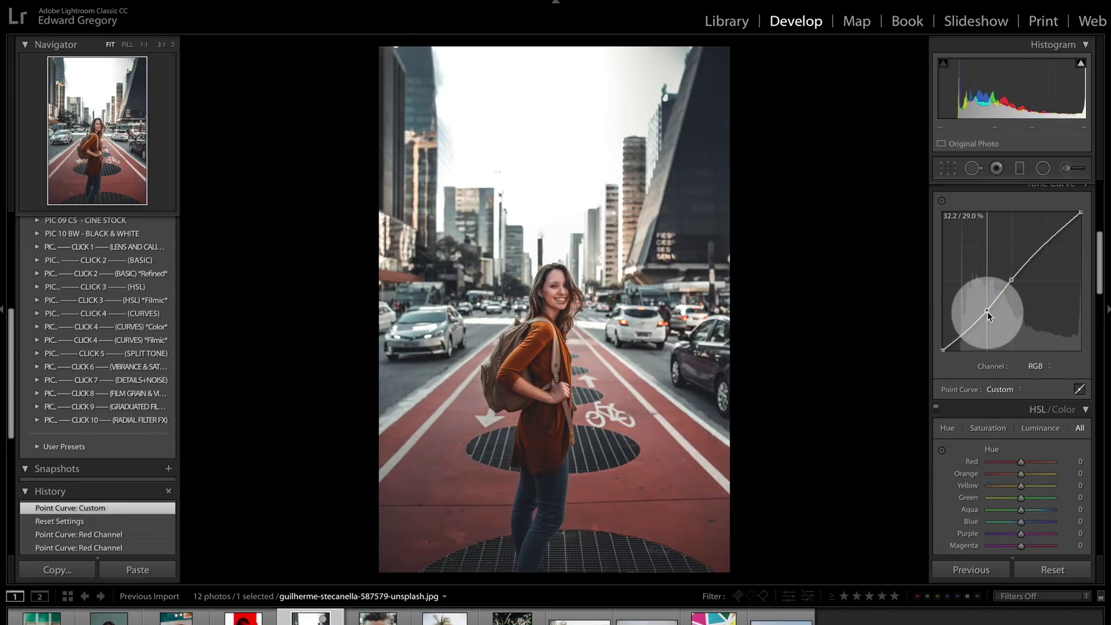
{"action": "left_click_drag", "start_coordinate": [987, 311], "coordinate": [984, 305]}
{"action": "double_click", "coordinate": [983, 305]}
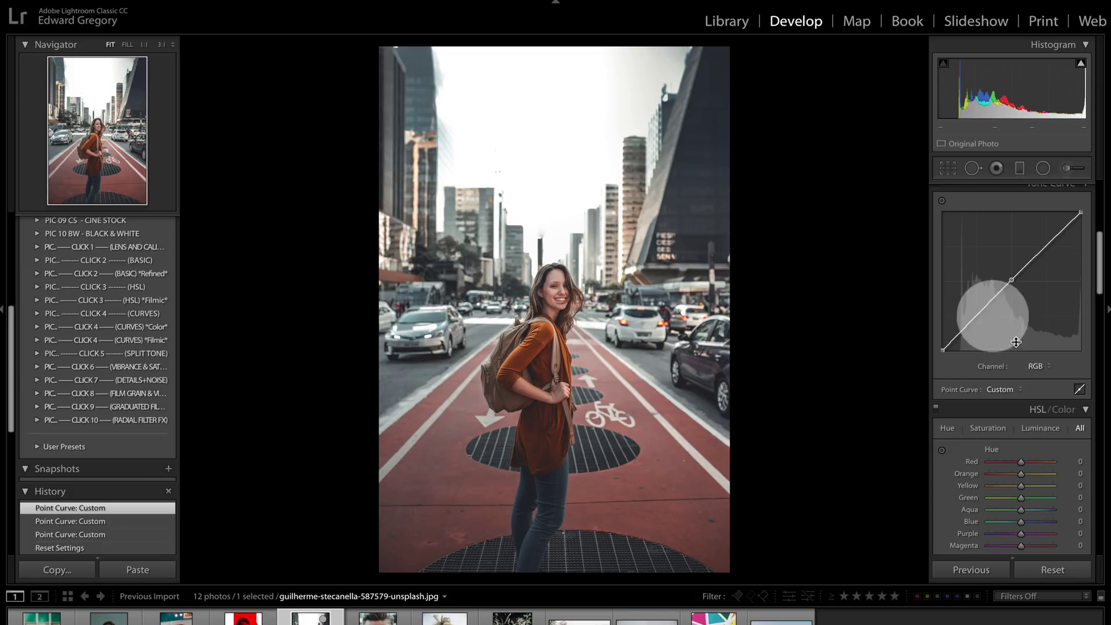
On the Red channel curve, anchor the midpoint and test a warming lift before straightening it
{"action": "left_click", "coordinate": [1036, 366]}
{"action": "left_click", "coordinate": [1044, 375]}
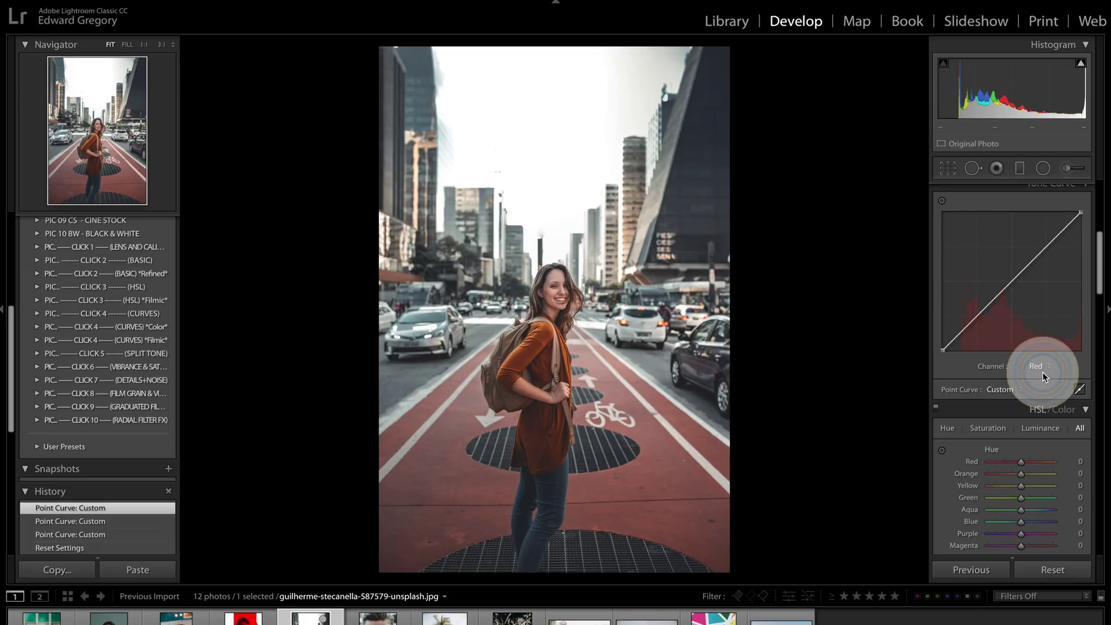
{"action": "left_click", "coordinate": [1012, 280]}
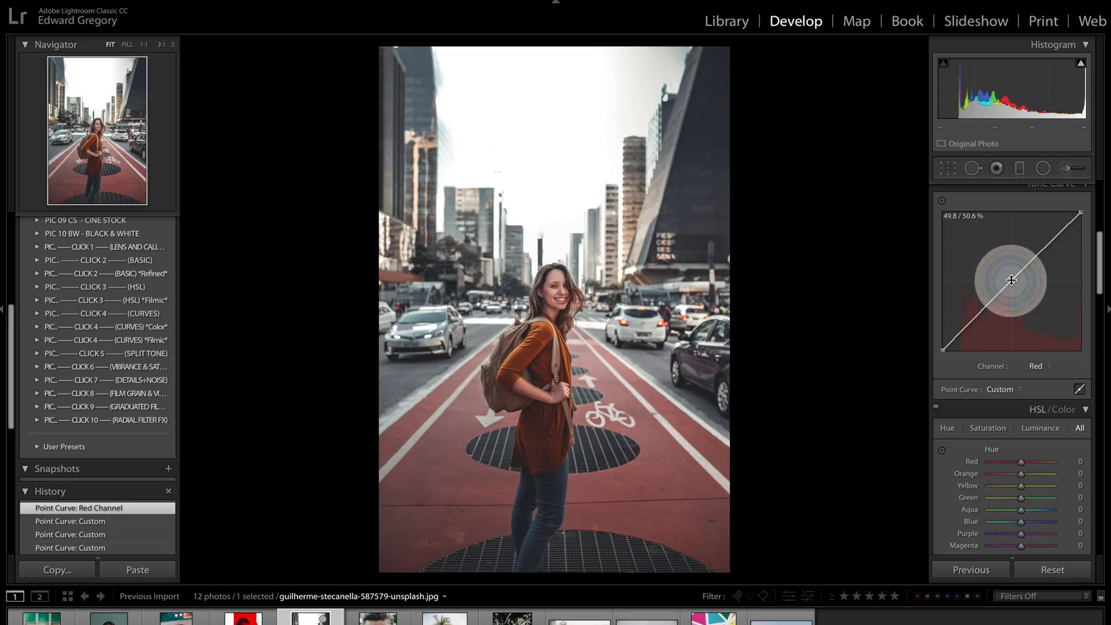
{"action": "left_click_drag", "start_coordinate": [1046, 251], "coordinate": [1036, 231]}
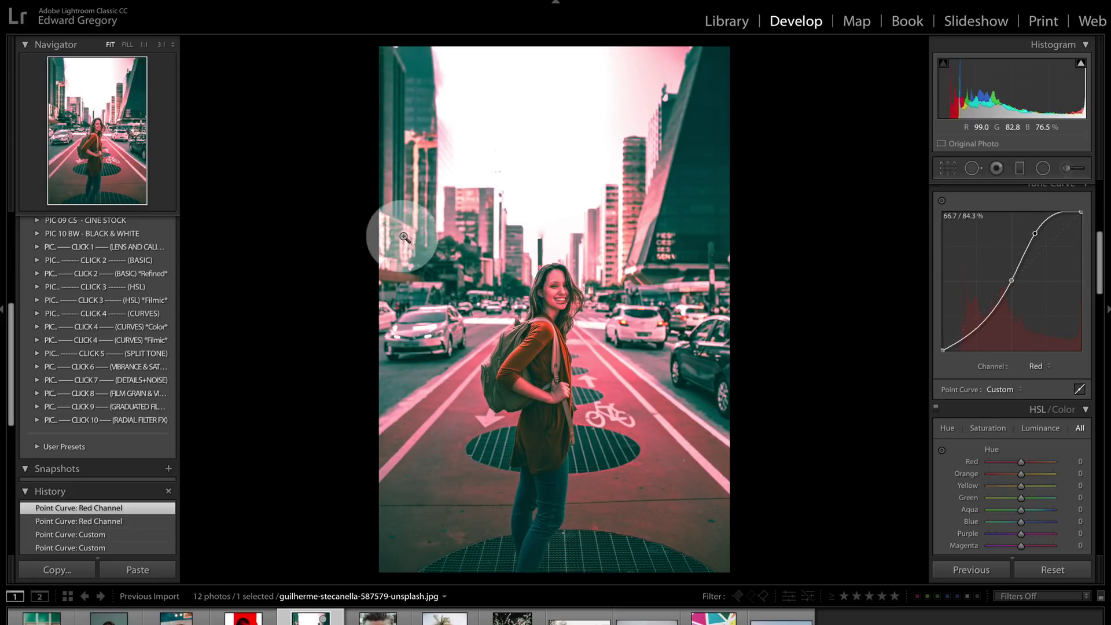
{"action": "left_click_drag", "start_coordinate": [1037, 236], "coordinate": [1012, 281]}
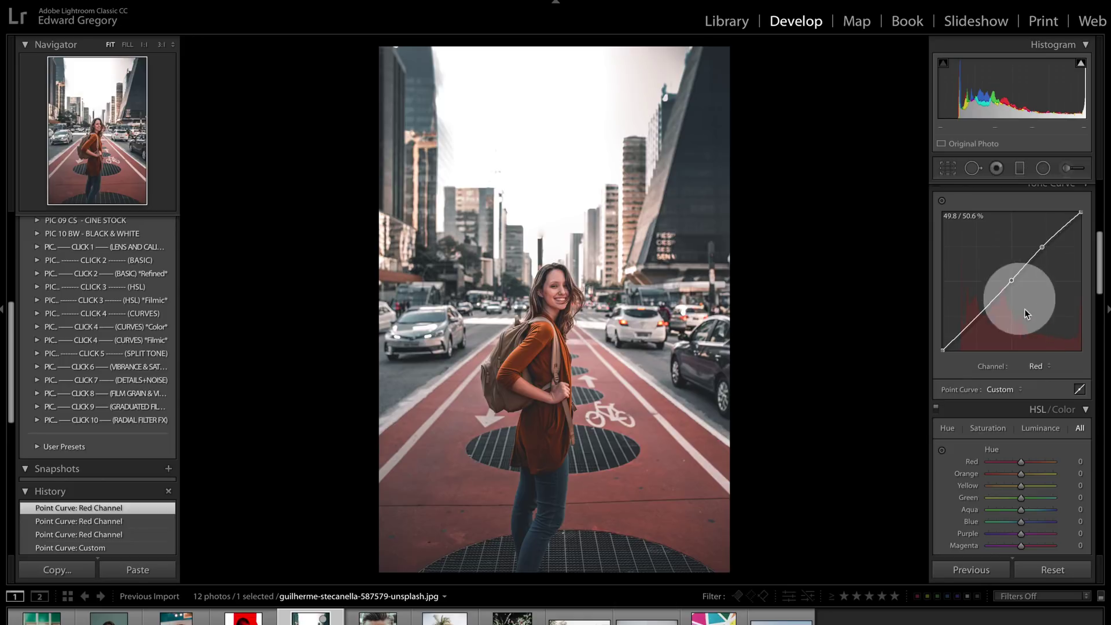
{"action": "left_click", "coordinate": [1036, 366]}
Nudge the Green curve's centre, then anchor the Blue curve and lift its shadows
{"action": "left_click", "coordinate": [1038, 373]}
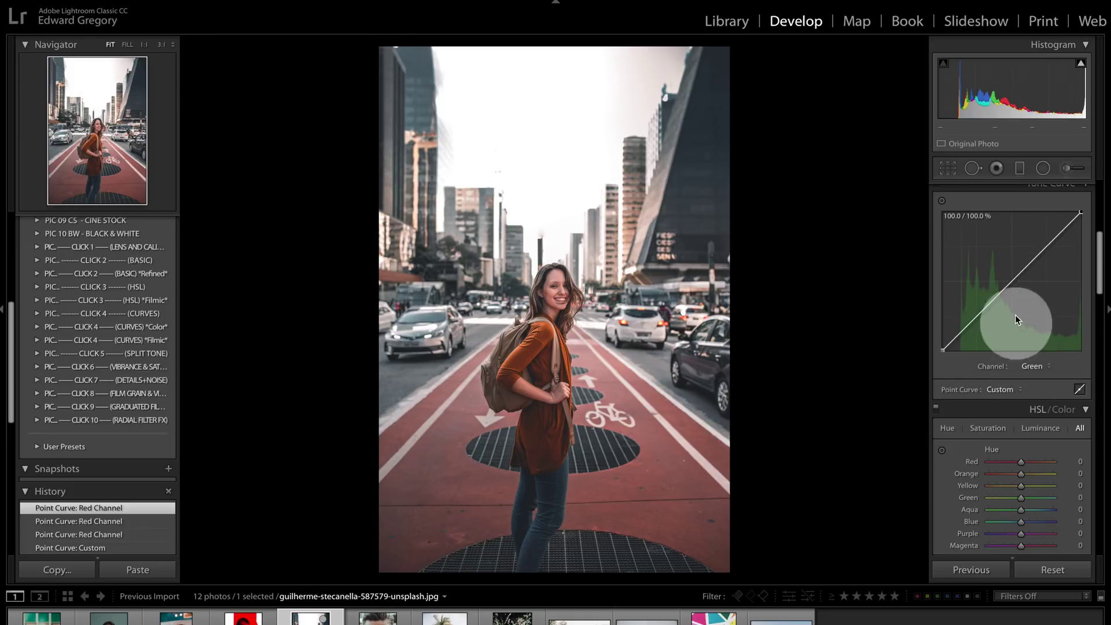
{"action": "left_click_drag", "start_coordinate": [1012, 282], "coordinate": [1016, 285]}
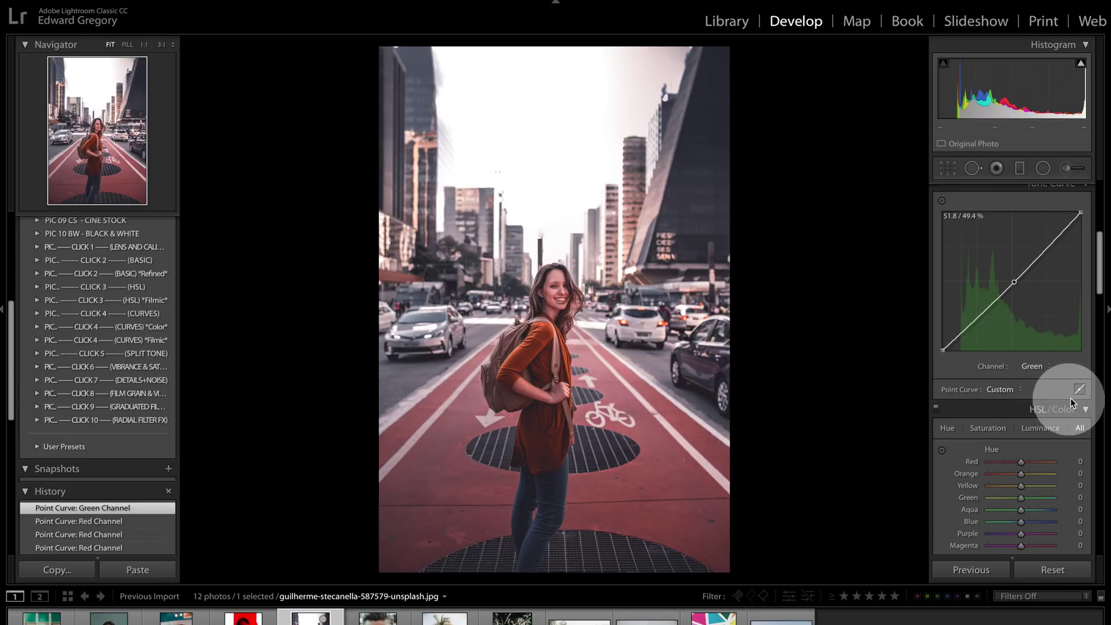
{"action": "left_click", "coordinate": [1046, 372]}
{"action": "left_click", "coordinate": [1045, 378]}
{"action": "left_click", "coordinate": [1013, 279]}
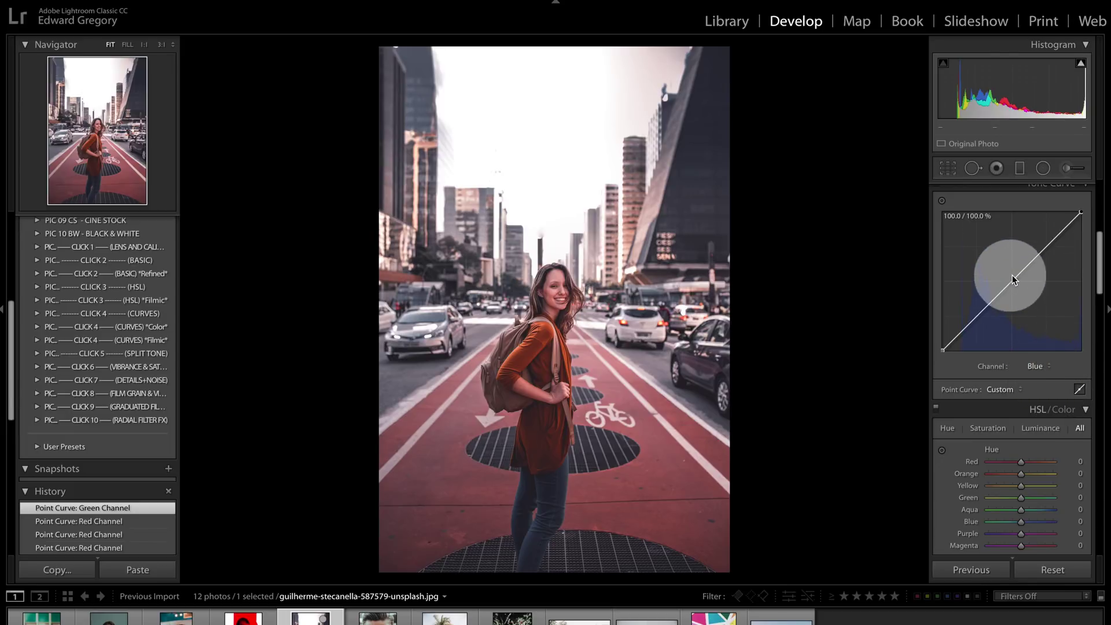
{"action": "left_click", "coordinate": [1013, 282]}
{"action": "left_click_drag", "start_coordinate": [975, 316], "coordinate": [965, 317]}
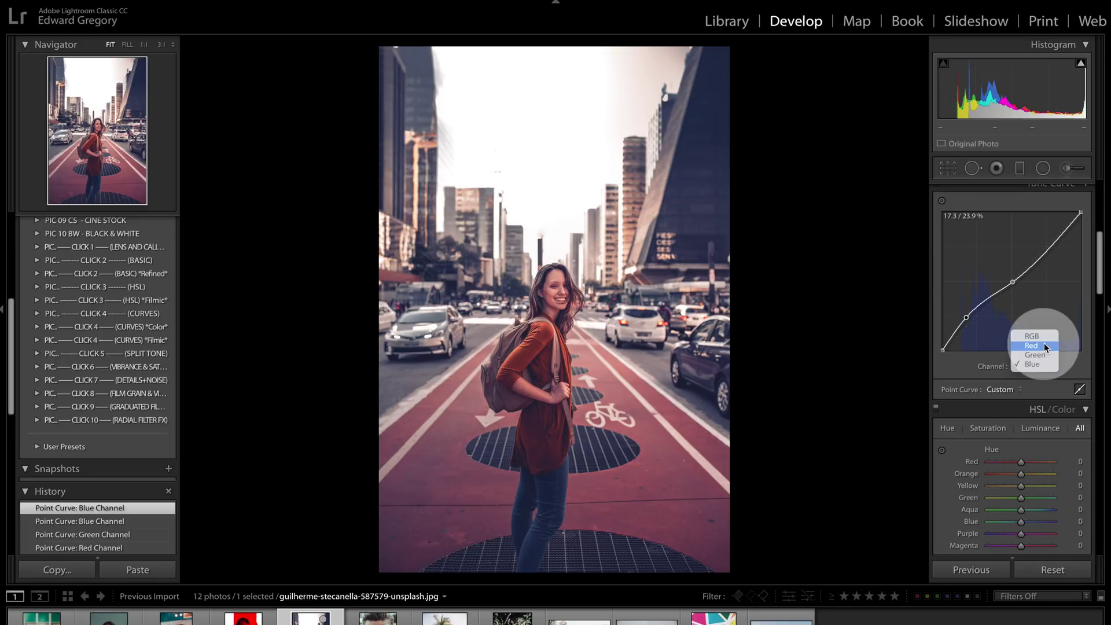
Raise the Red curve's upper point, lower its shadows slightly, then open the sneaker photo
{"action": "left_click", "coordinate": [1045, 345]}
{"action": "left_click_drag", "start_coordinate": [1045, 246], "coordinate": [1042, 248]}
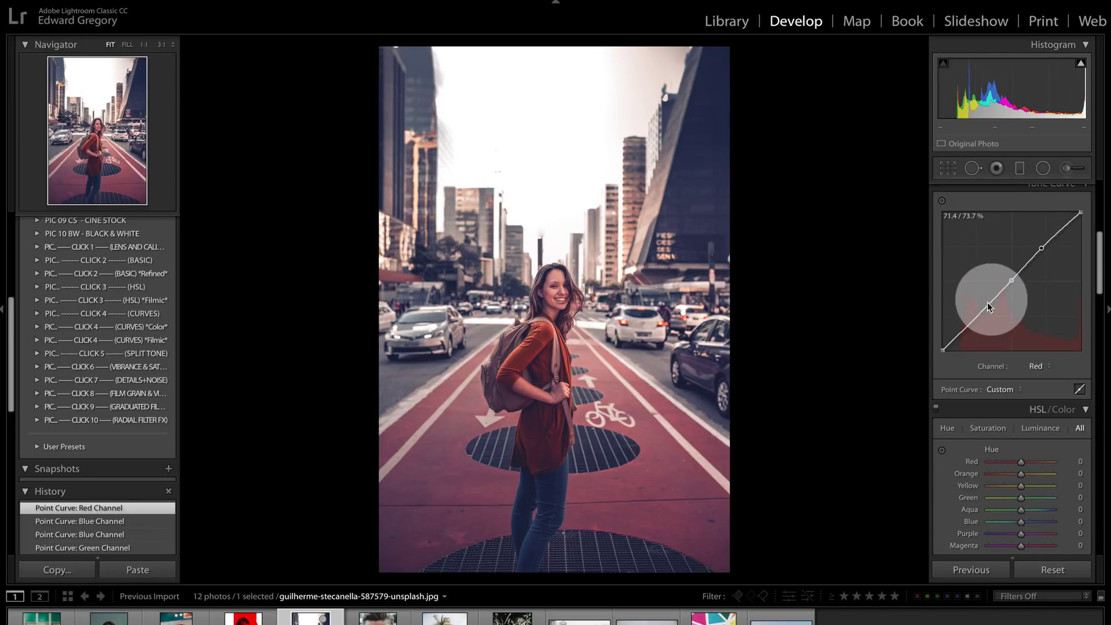
{"action": "left_click_drag", "start_coordinate": [979, 312], "coordinate": [980, 314]}
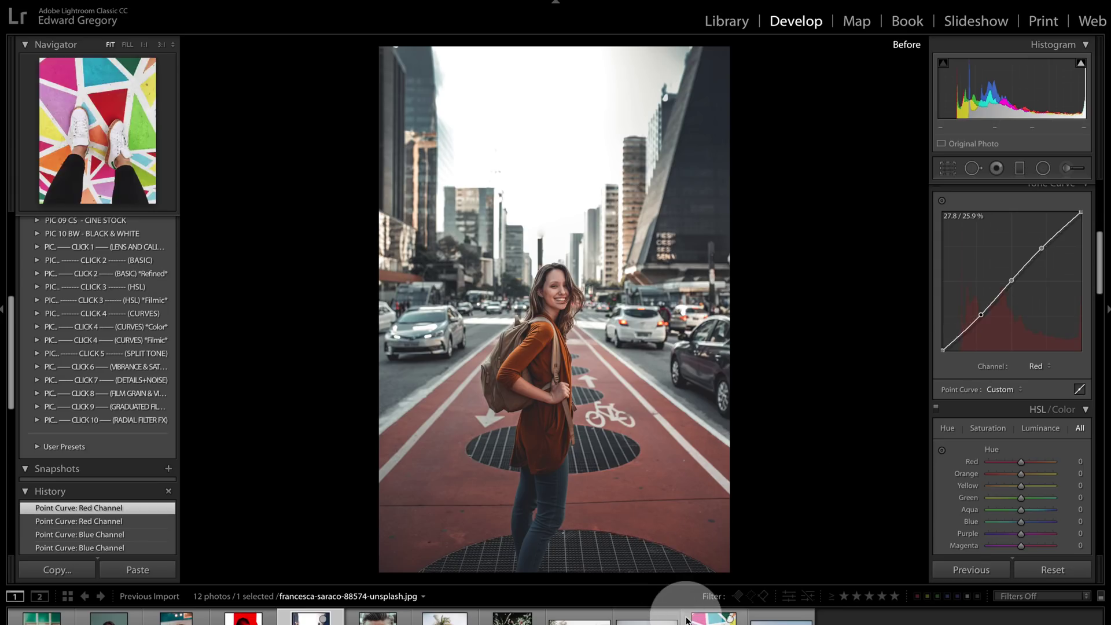
{"action": "left_click", "coordinate": [687, 620]}
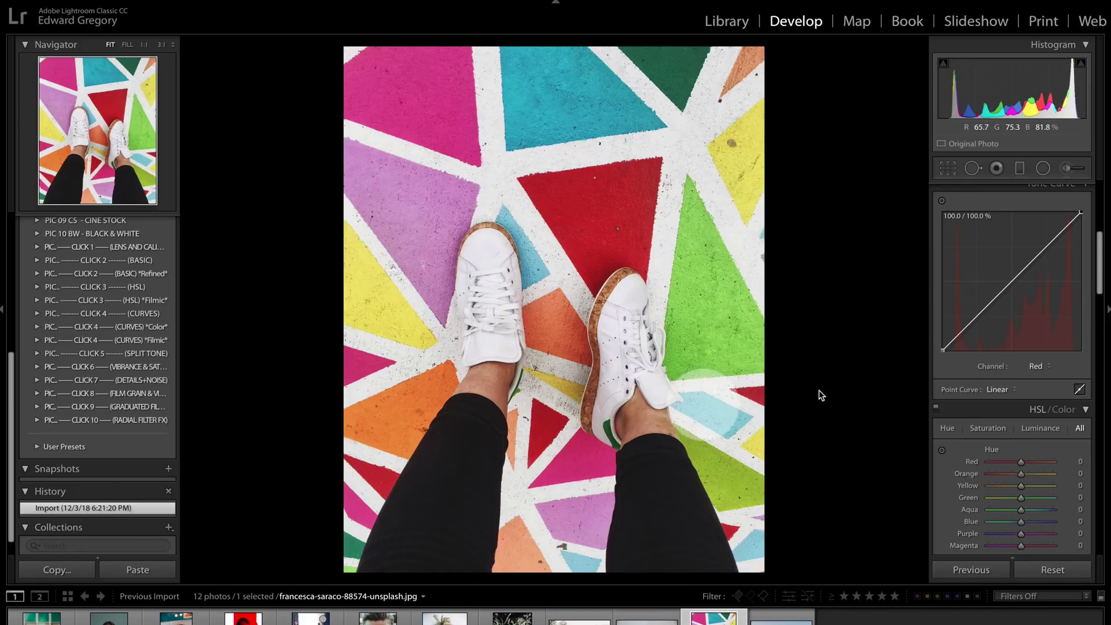
Select the colourful painted-triangles sneaker photo from the filmstrip
{"action": "left_click", "coordinate": [1080, 428]}
{"action": "scroll", "coordinate": [1069, 428], "scroll_direction": "down", "scroll_amount": 4}
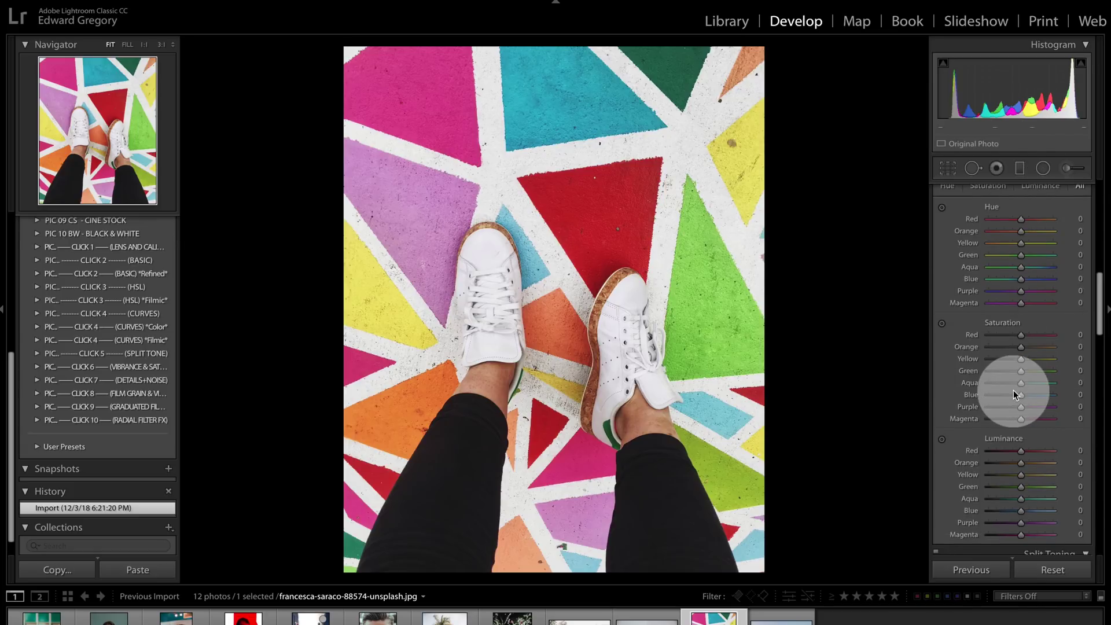
{"action": "scroll", "coordinate": [1013, 390], "scroll_direction": "up", "scroll_amount": 1}
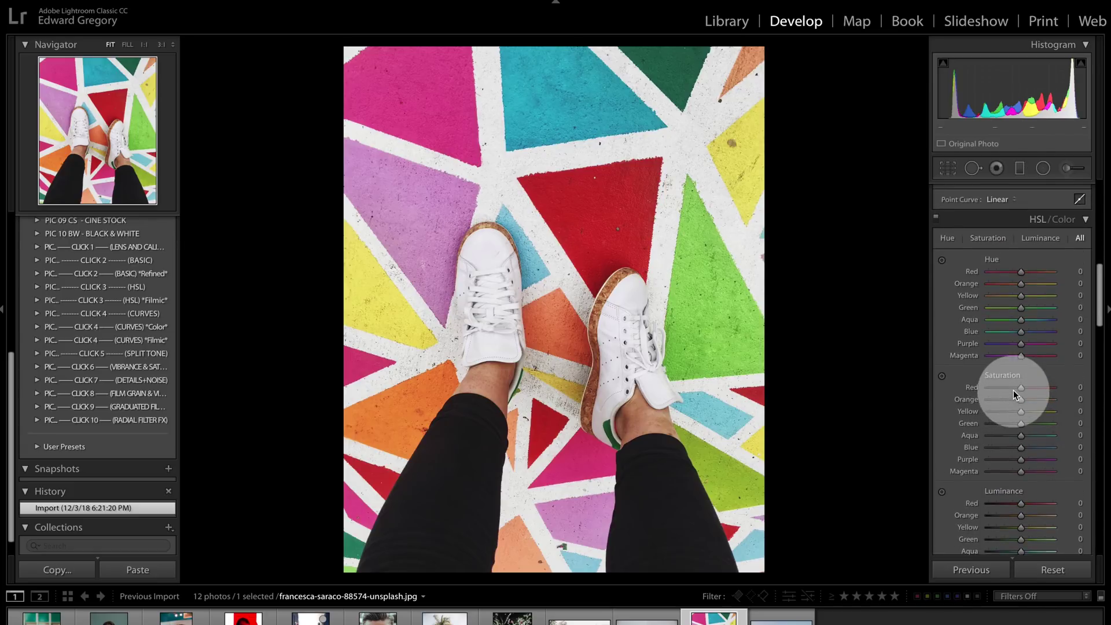
Preview the Yellow and Green swatches in Color view, then switch the HSL panel to All
{"action": "left_click", "coordinate": [1064, 221]}
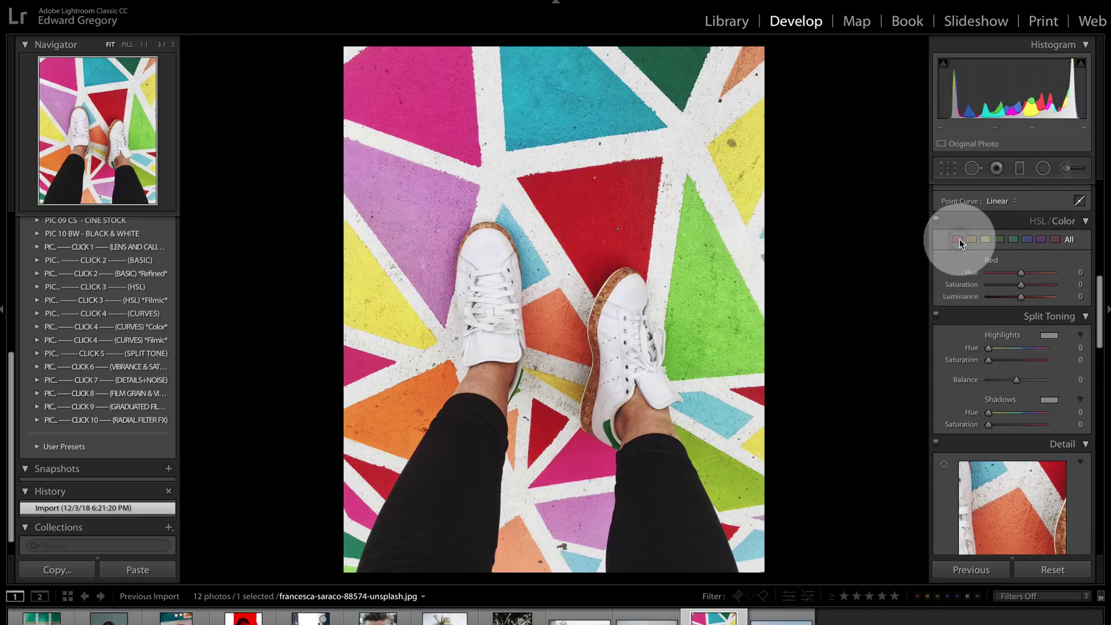
{"action": "left_click", "coordinate": [986, 239]}
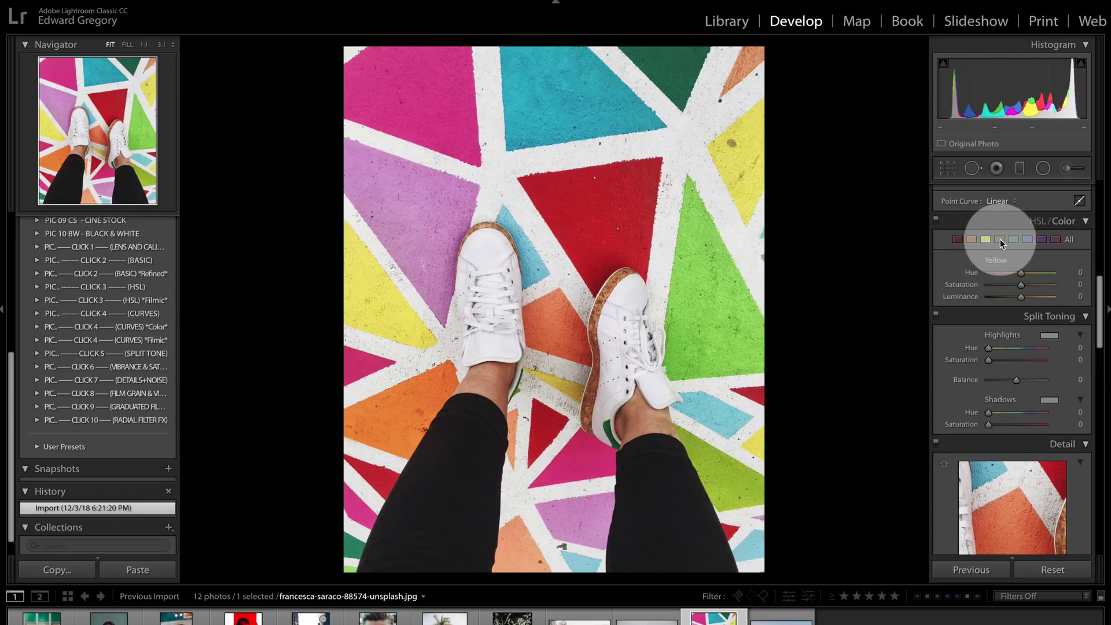
{"action": "left_click", "coordinate": [1001, 240]}
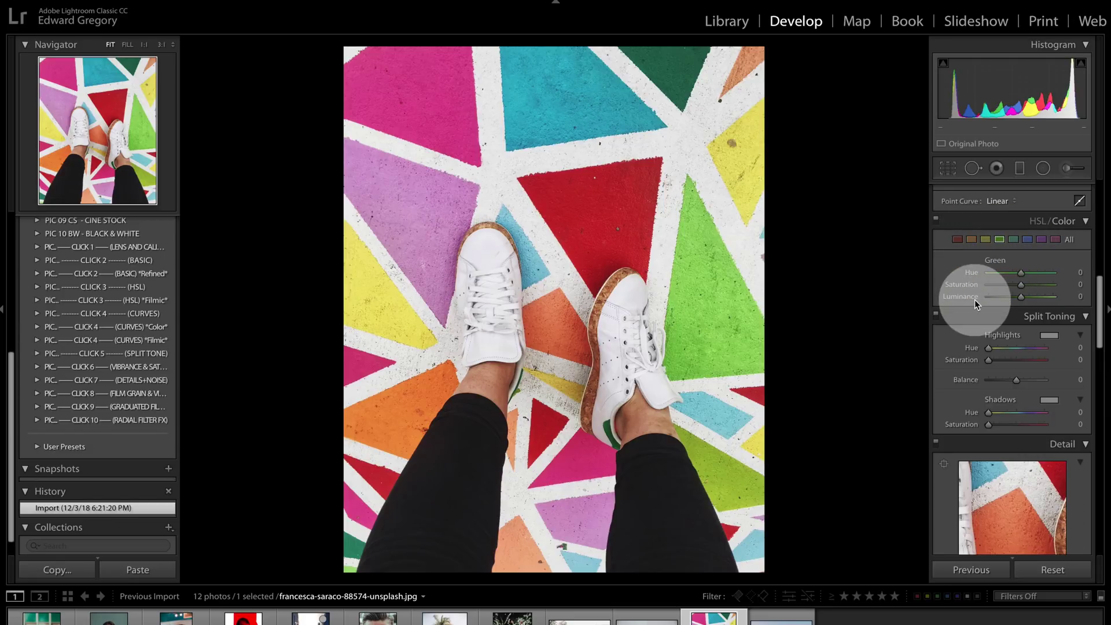
{"action": "left_click", "coordinate": [1061, 221]}
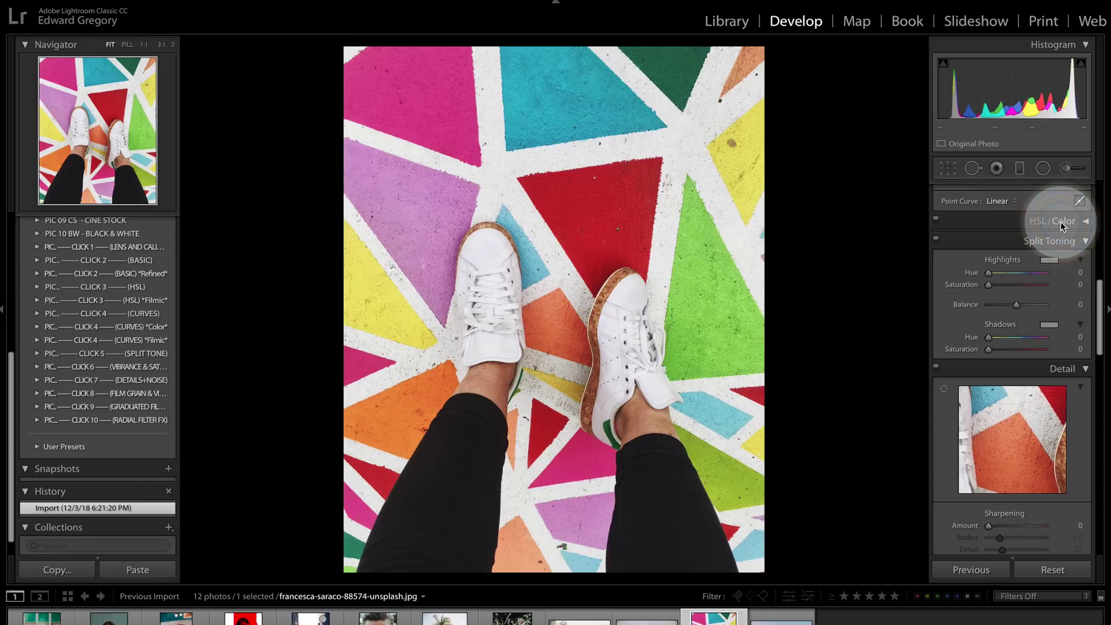
{"action": "left_click", "coordinate": [1061, 221]}
{"action": "left_click", "coordinate": [1040, 221]}
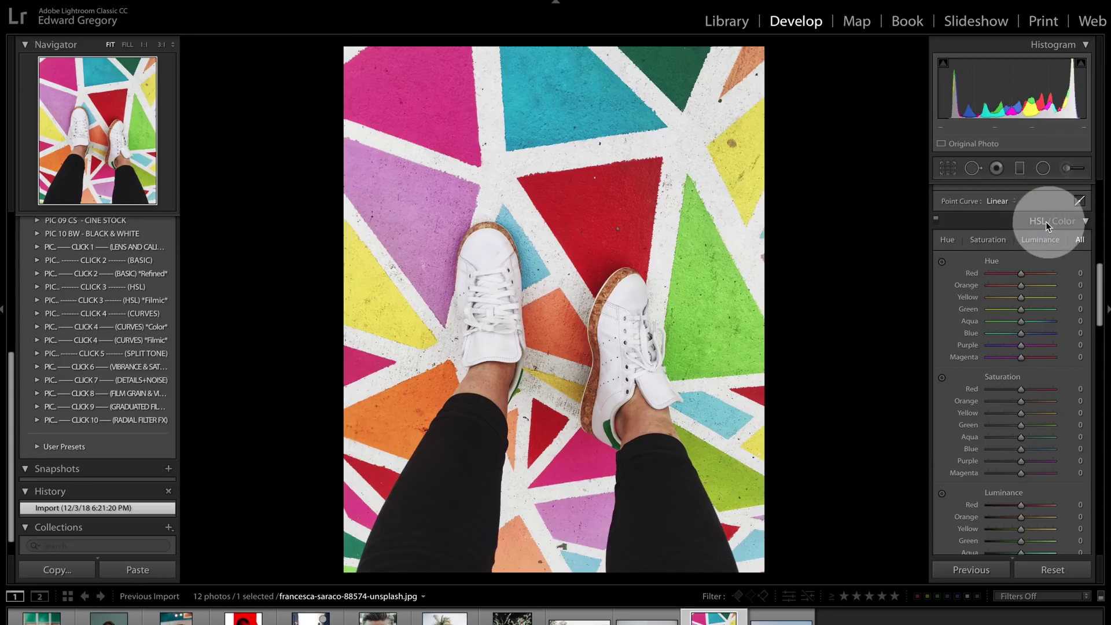
{"action": "scroll", "coordinate": [1010, 374], "scroll_direction": "down", "scroll_amount": 2}
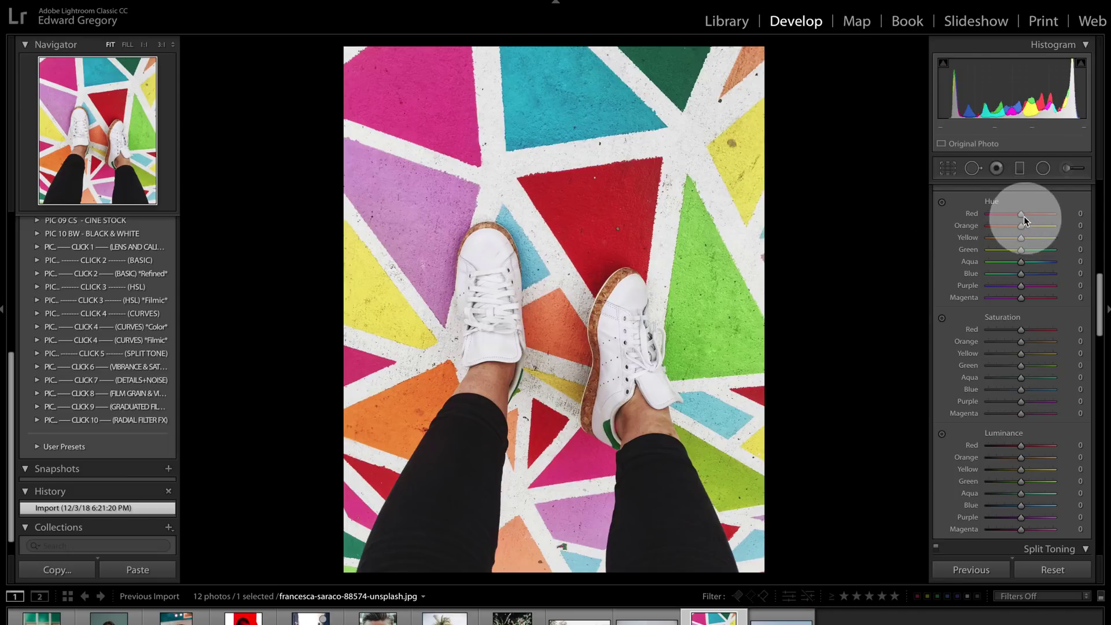
Test Red and Blue hue shifts, then reset both back to 0
{"action": "mouse_move", "coordinate": [1022, 214]}
{"action": "left_mouse_down"}
{"action": "mouse_move", "coordinate": [1065, 216]}
{"action": "mouse_move", "coordinate": [932, 217]}
{"action": "mouse_move", "coordinate": [1082, 223]}
{"action": "mouse_move", "coordinate": [949, 221]}
{"action": "mouse_move", "coordinate": [1005, 225]}
{"action": "left_mouse_up"}
{"action": "double_click", "coordinate": [1006, 214]}
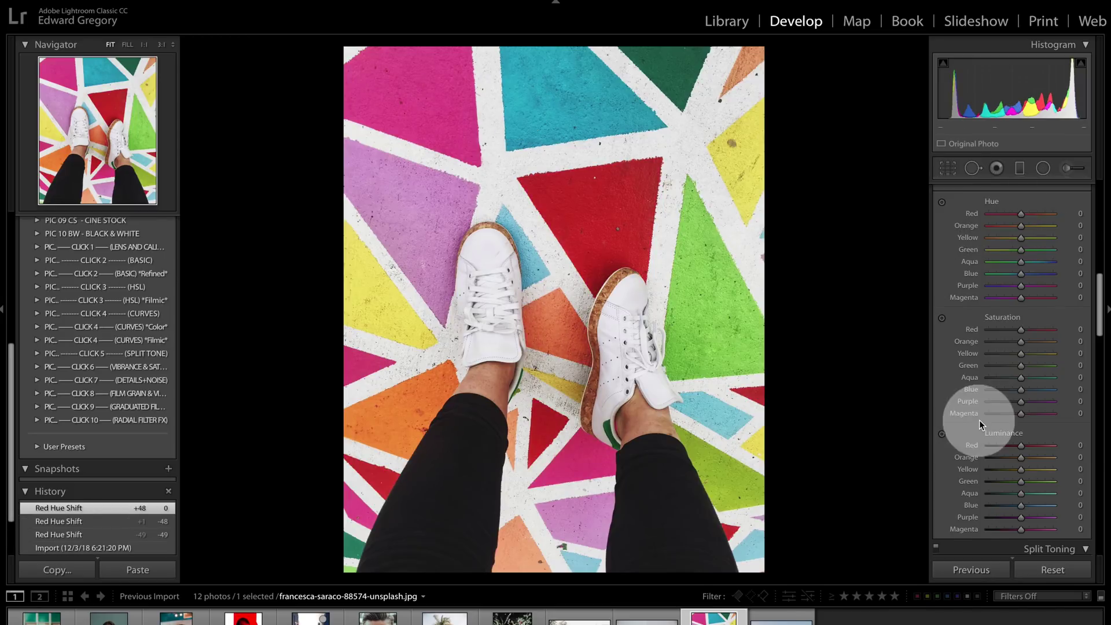
{"action": "mouse_move", "coordinate": [1017, 273]}
{"action": "left_mouse_down"}
{"action": "mouse_move", "coordinate": [1079, 281]}
{"action": "mouse_move", "coordinate": [1012, 266]}
{"action": "mouse_move", "coordinate": [913, 270]}
{"action": "mouse_move", "coordinate": [1096, 285]}
{"action": "mouse_move", "coordinate": [906, 280]}
{"action": "mouse_move", "coordinate": [1067, 285]}
{"action": "mouse_move", "coordinate": [1017, 268]}
{"action": "mouse_move", "coordinate": [1022, 278]}
{"action": "left_mouse_up"}
{"action": "double_click", "coordinate": [1022, 278]}
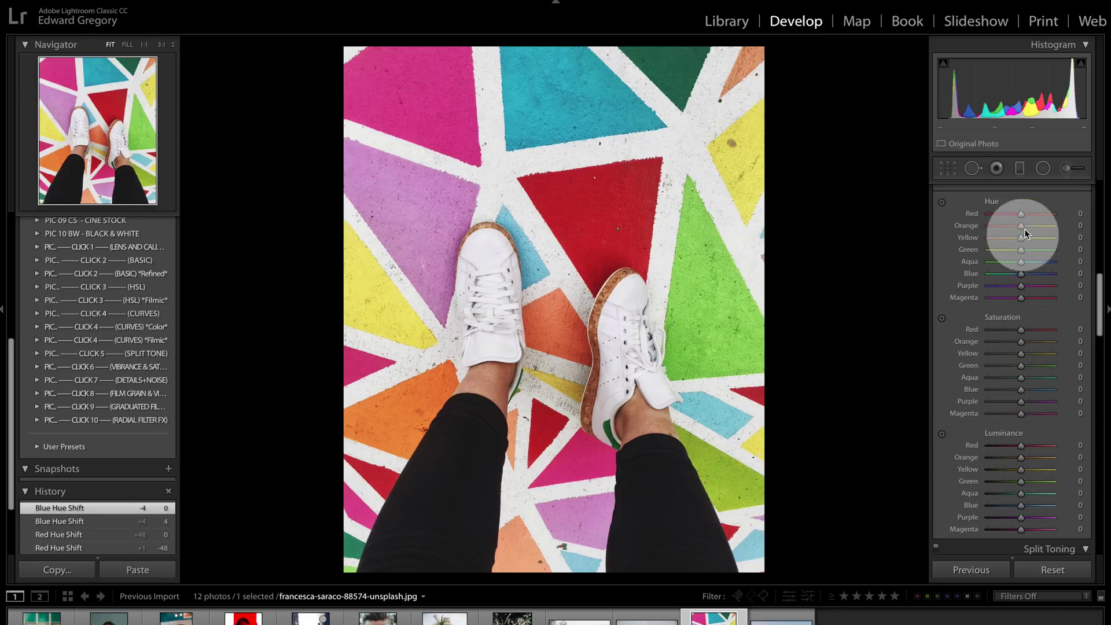
Set hues to Red −33, Orange/Yellow/Green −100, Aqua/Blue +100, and compare before/after
{"action": "mouse_move", "coordinate": [1021, 213]}
{"action": "left_mouse_down"}
{"action": "mouse_move", "coordinate": [1101, 219]}
{"action": "mouse_move", "coordinate": [918, 217]}
{"action": "mouse_move", "coordinate": [1019, 217]}
{"action": "left_mouse_up"}
{"action": "left_click_drag", "start_coordinate": [1021, 225], "coordinate": [929, 224]}
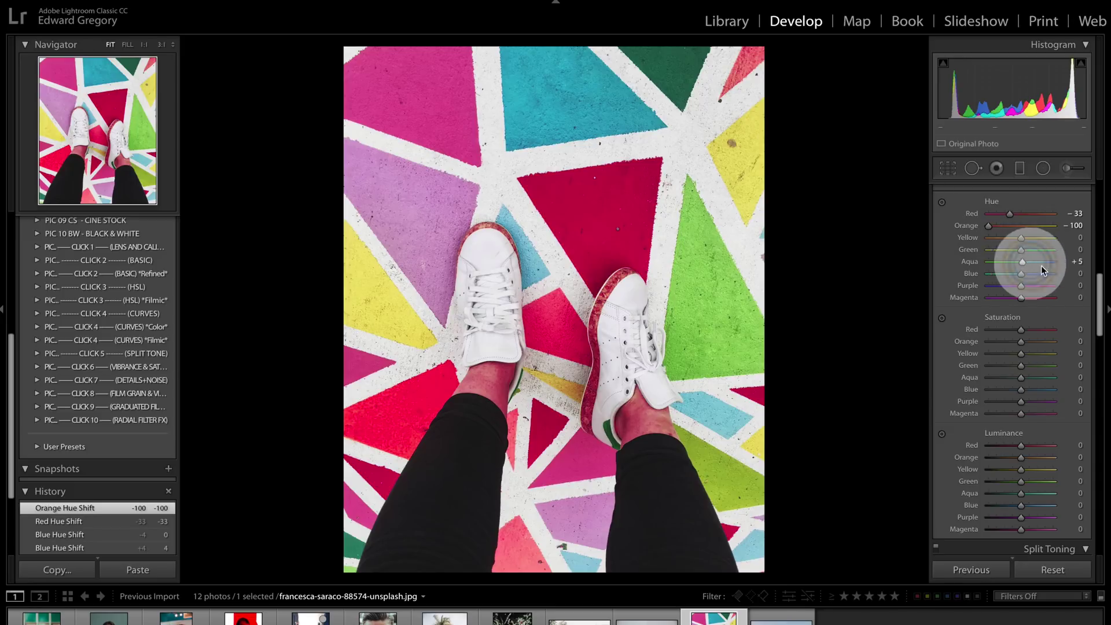
{"action": "left_click_drag", "start_coordinate": [1042, 266], "coordinate": [1082, 275]}
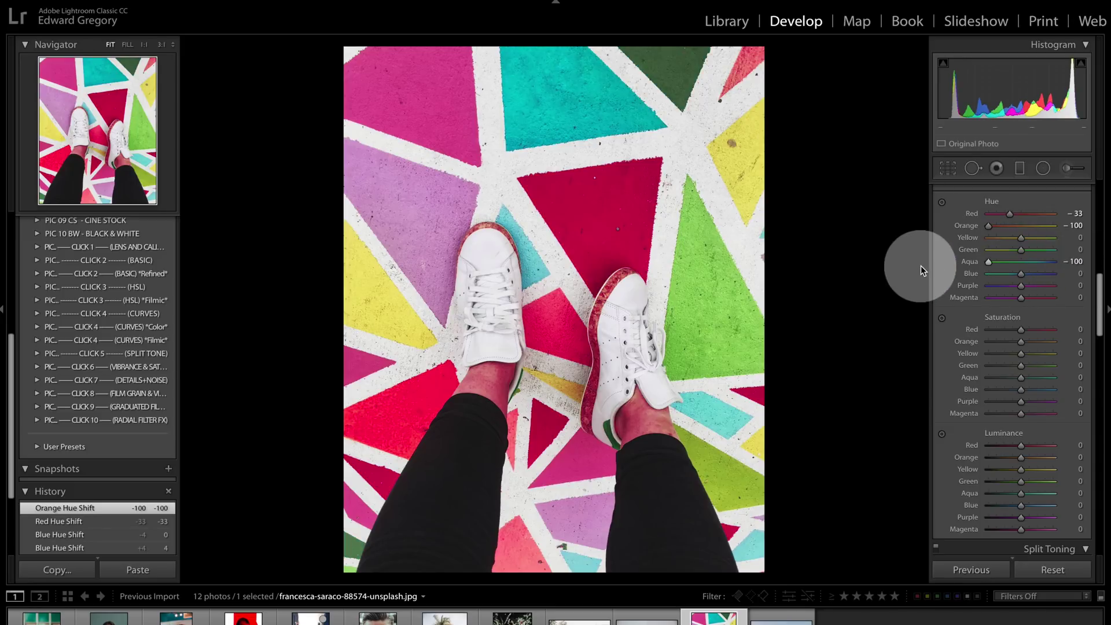
{"action": "left_click_drag", "start_coordinate": [1020, 274], "coordinate": [1103, 272]}
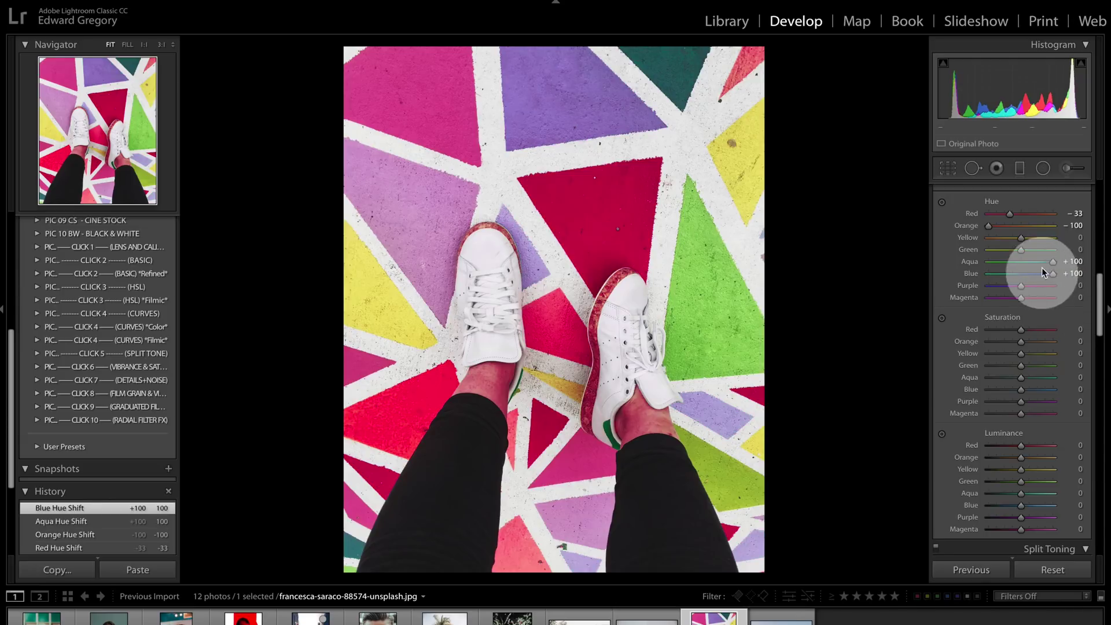
{"action": "left_click_drag", "start_coordinate": [1022, 254], "coordinate": [938, 255]}
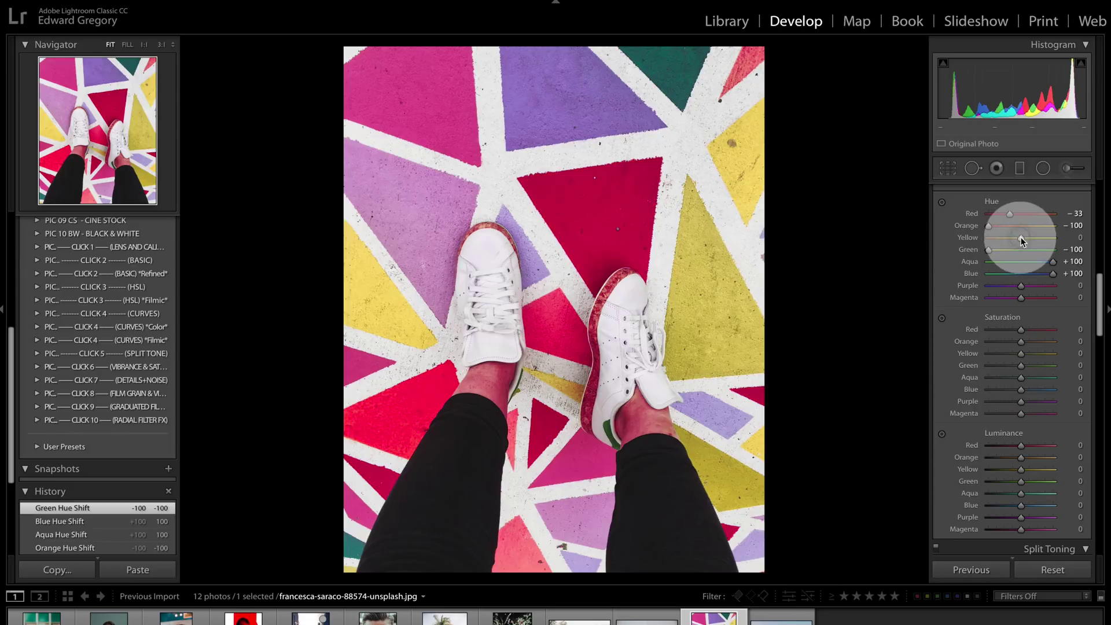
{"action": "left_click_drag", "start_coordinate": [1020, 237], "coordinate": [1015, 237]}
{"action": "left_click_drag", "start_coordinate": [894, 231], "coordinate": [891, 231]}
{"action": "key", "text": "backslash"}
{"action": "key", "text": "backslash"}
{"action": "key", "text": "backslash"}
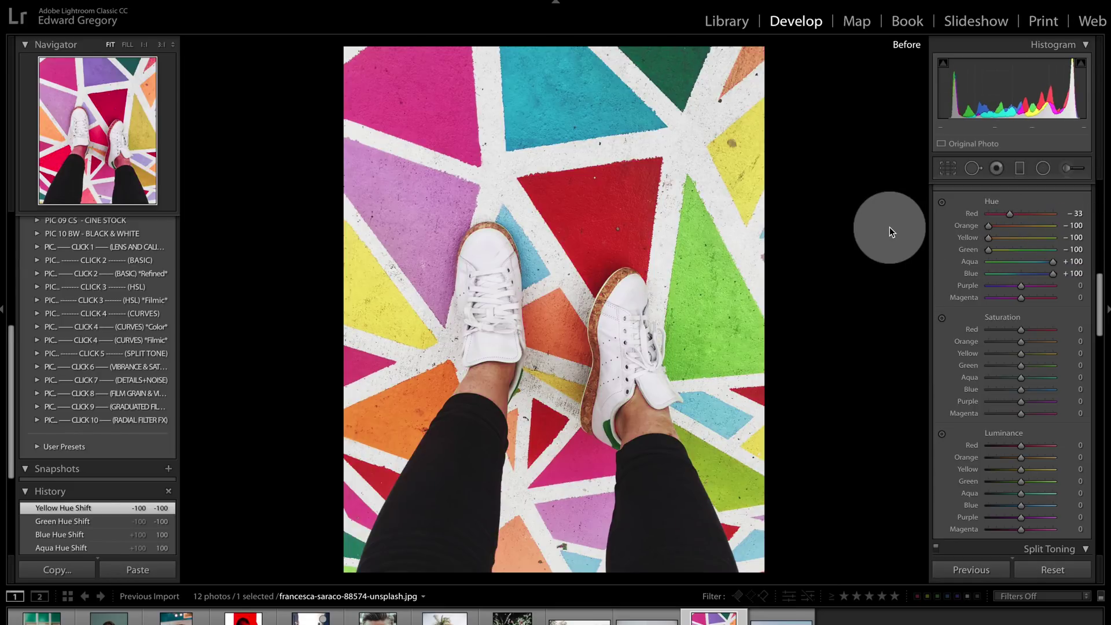
{"action": "key", "text": "backslash"}
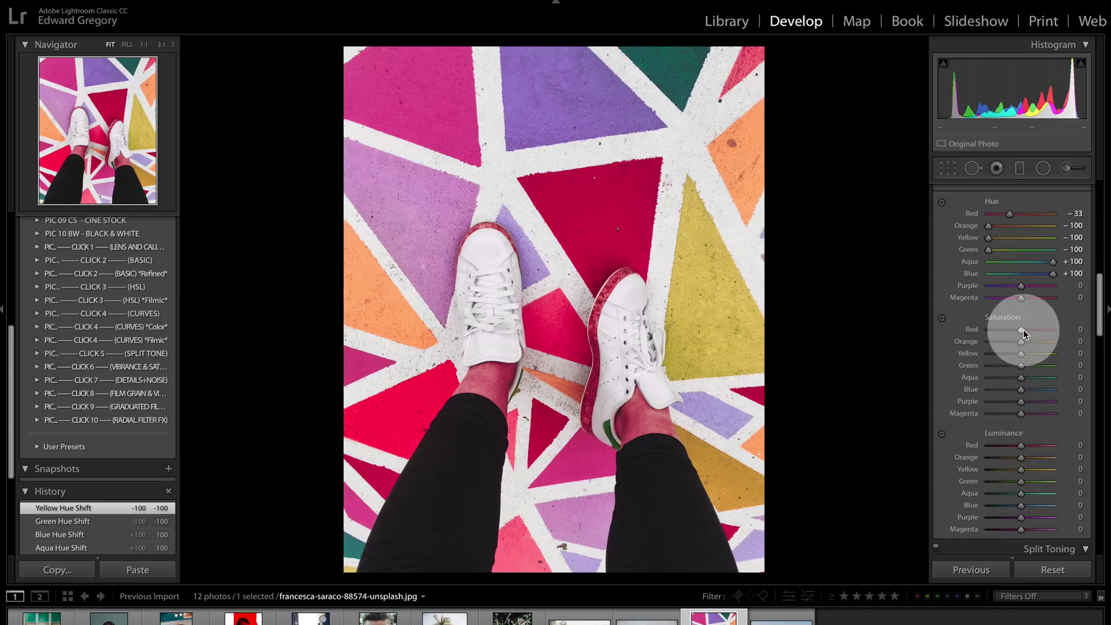
Test desaturating Red and Orange, then reset both saturations to 0
{"action": "left_click_drag", "start_coordinate": [1023, 329], "coordinate": [886, 335]}
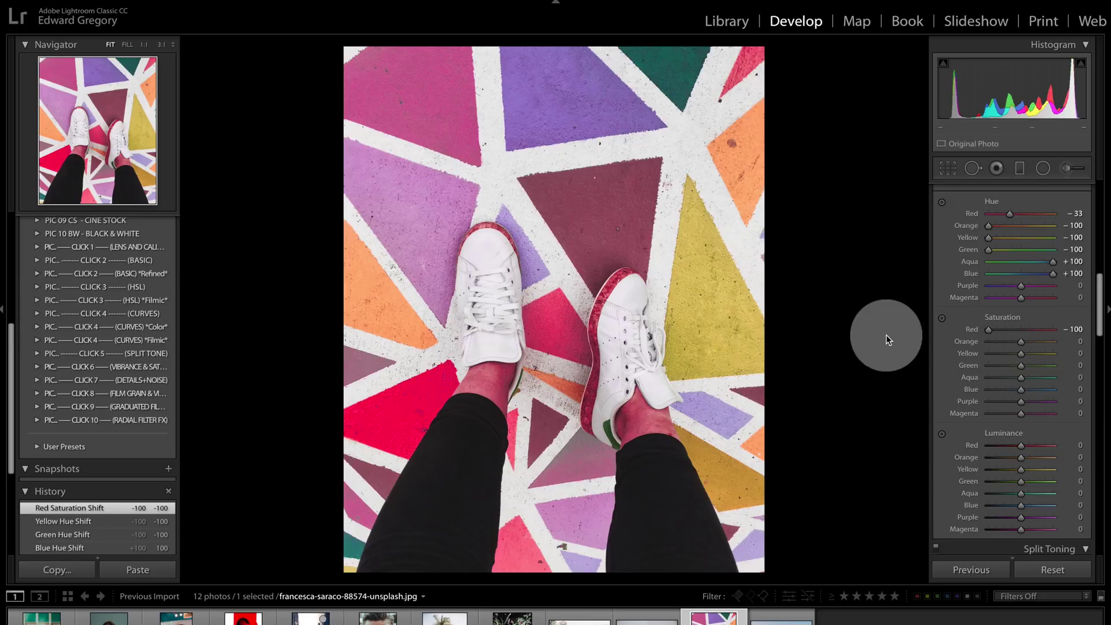
{"action": "left_click_drag", "start_coordinate": [1022, 341], "coordinate": [902, 346]}
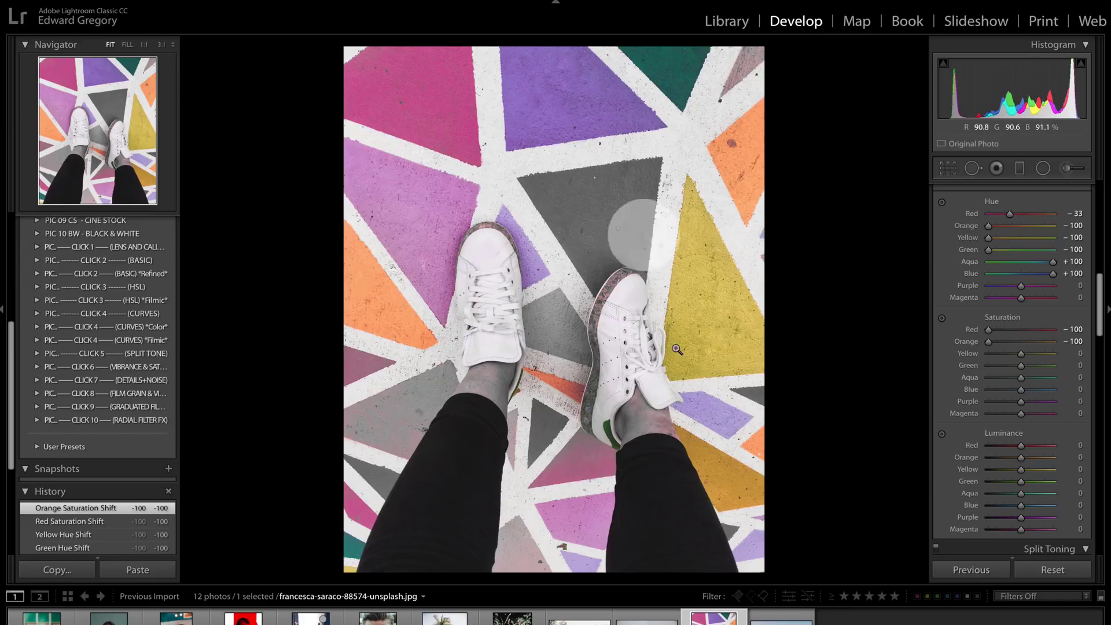
{"action": "double_click", "coordinate": [989, 329]}
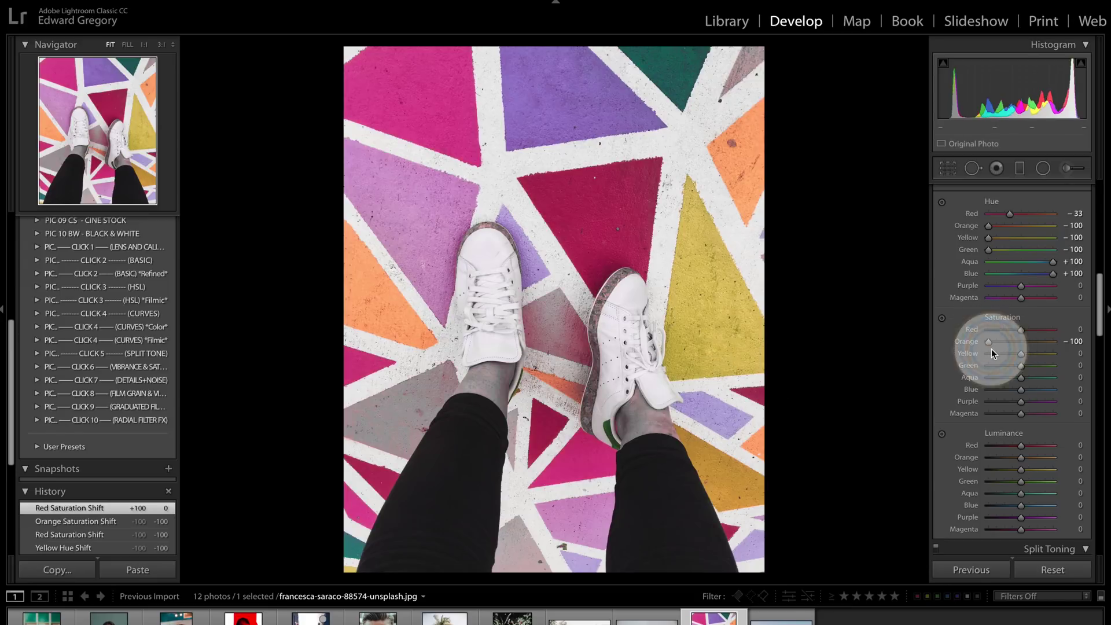
{"action": "double_click", "coordinate": [990, 345]}
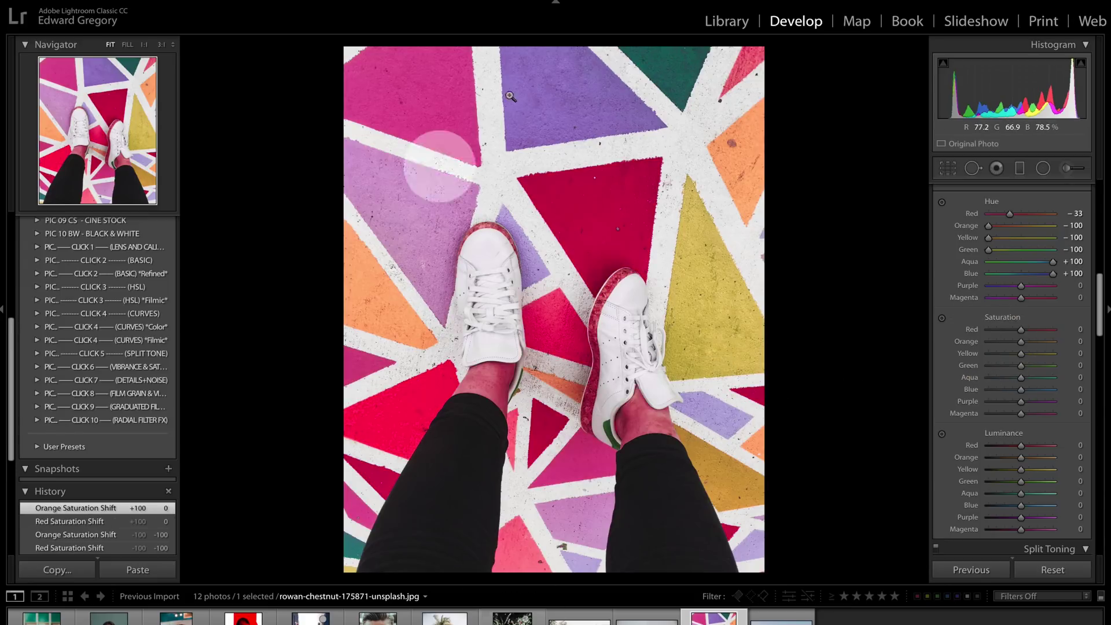
Set Yellow, Green and Aqua saturation to −100 and compare with the original
{"action": "left_click", "coordinate": [1013, 353]}
{"action": "left_click_drag", "start_coordinate": [962, 356], "coordinate": [927, 355]}
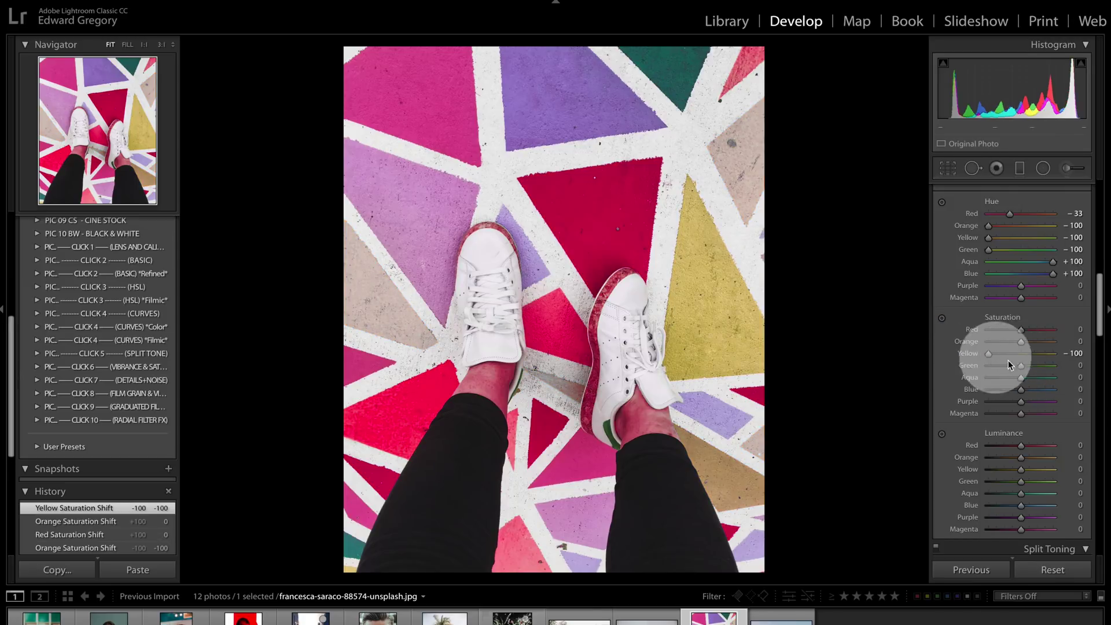
{"action": "left_click_drag", "start_coordinate": [1020, 365], "coordinate": [897, 365]}
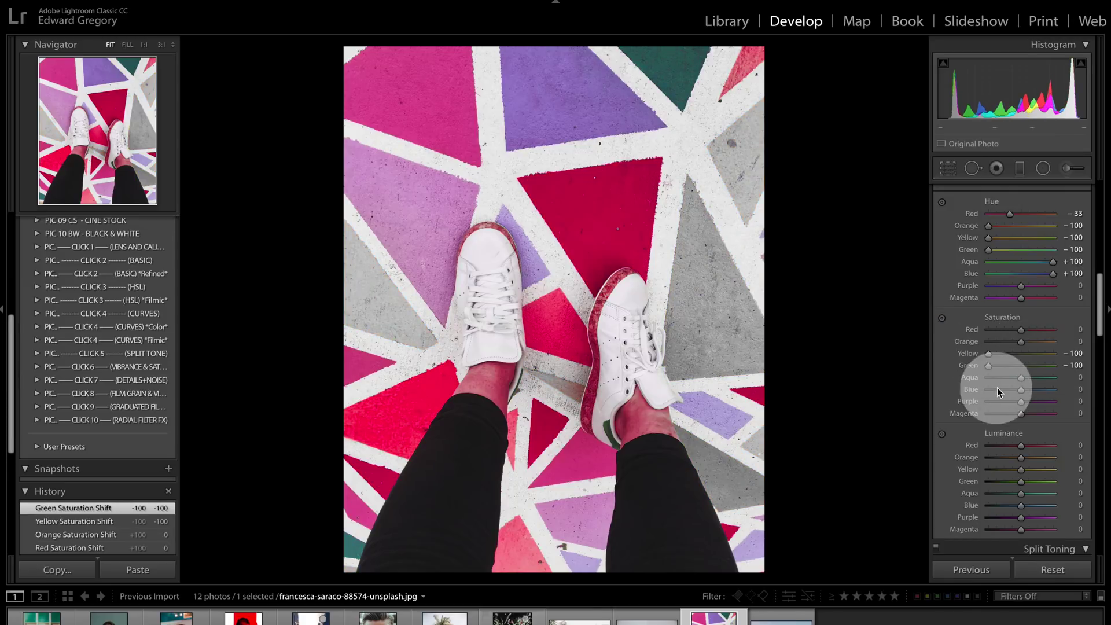
{"action": "left_click_drag", "start_coordinate": [1021, 384], "coordinate": [880, 386]}
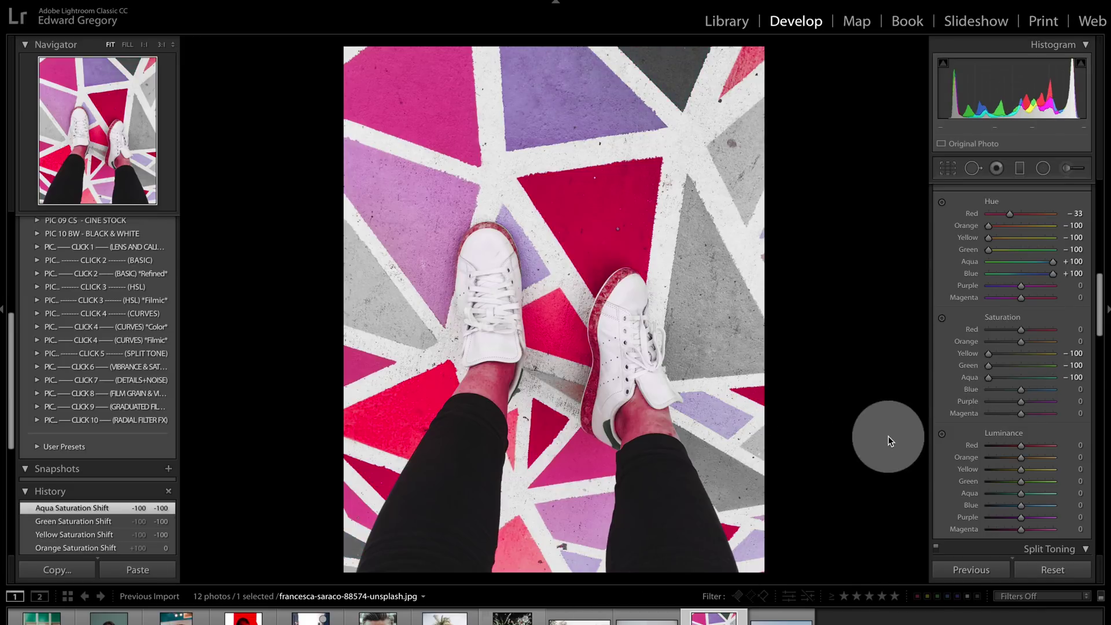
{"action": "key", "text": "backslash"}
{"action": "key", "text": "backslash"}
{"action": "key", "text": "backslash"}
{"action": "key", "text": "backslash"}
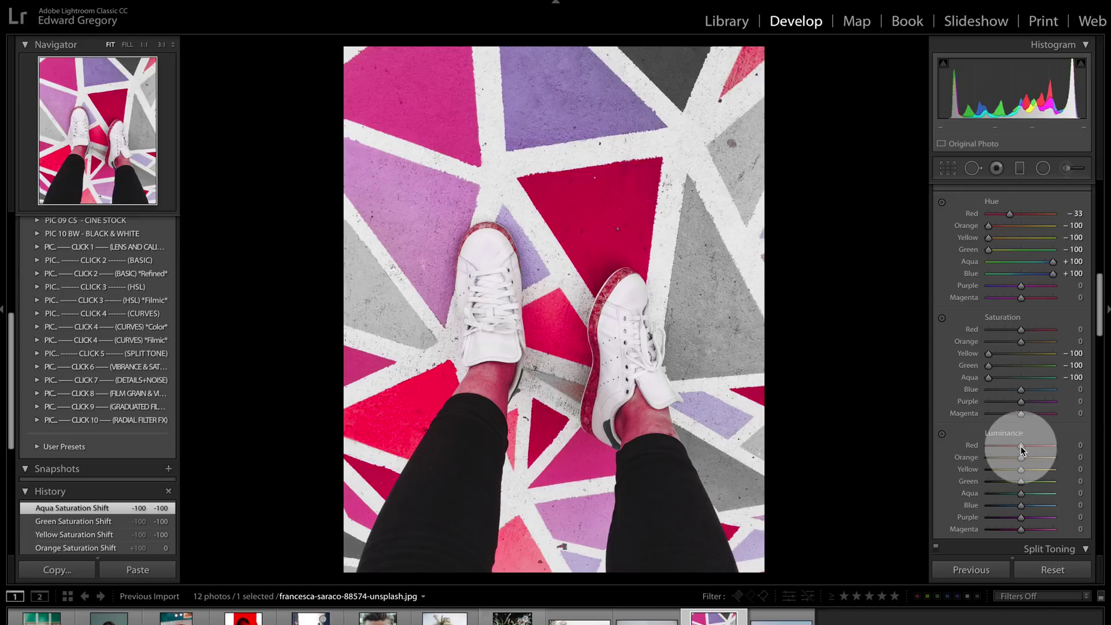
Set luminance Red +73, Yellow/Green/Aqua +100, Blue −30, compare, then open the man's portrait
{"action": "left_click_drag", "start_coordinate": [1022, 450], "coordinate": [1019, 474]}
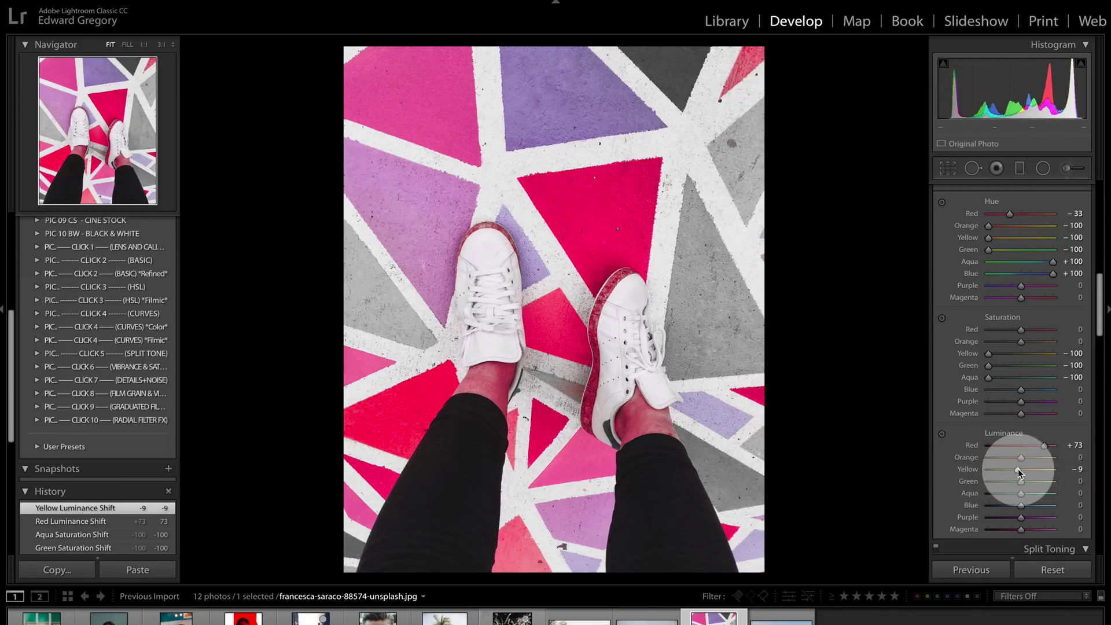
{"action": "left_click_drag", "start_coordinate": [1018, 469], "coordinate": [1105, 470]}
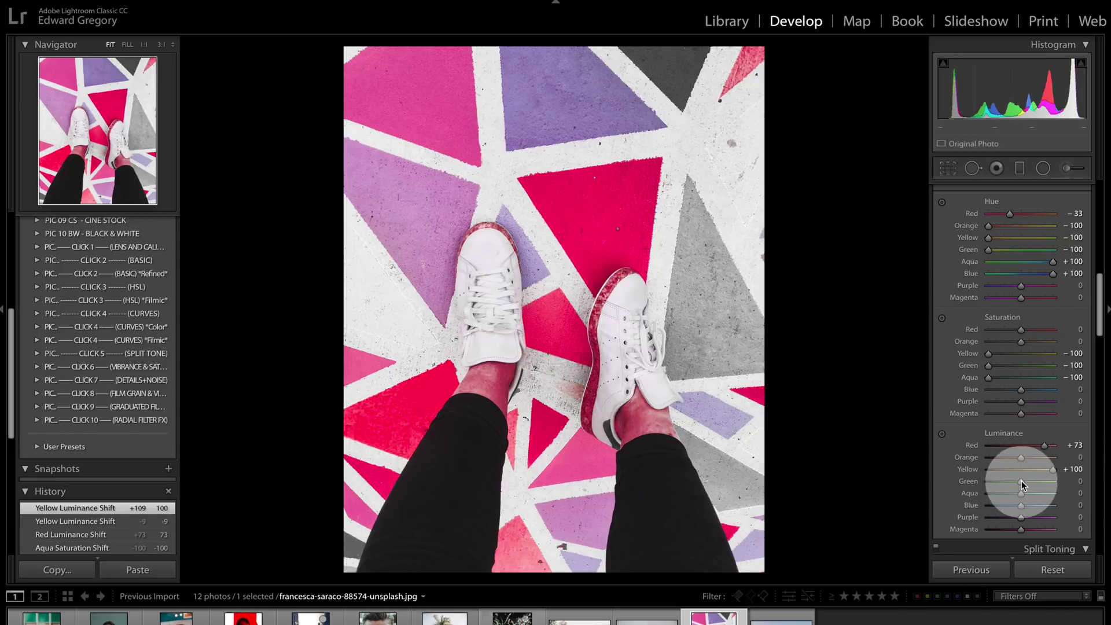
{"action": "left_click_drag", "start_coordinate": [1021, 481], "coordinate": [1102, 480]}
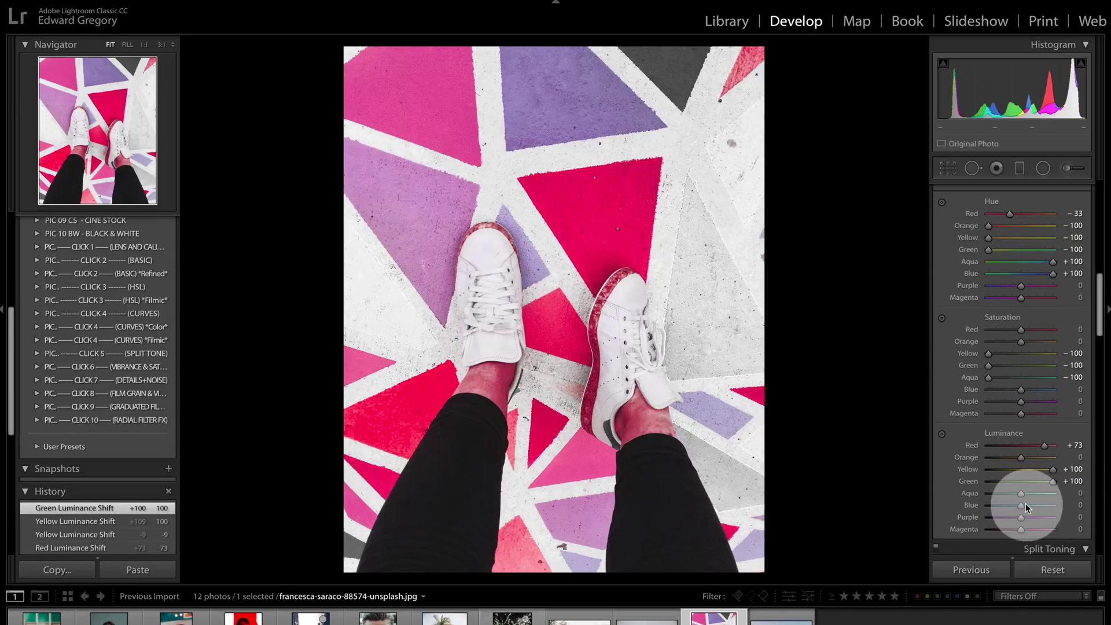
{"action": "left_click_drag", "start_coordinate": [1023, 495], "coordinate": [1103, 495]}
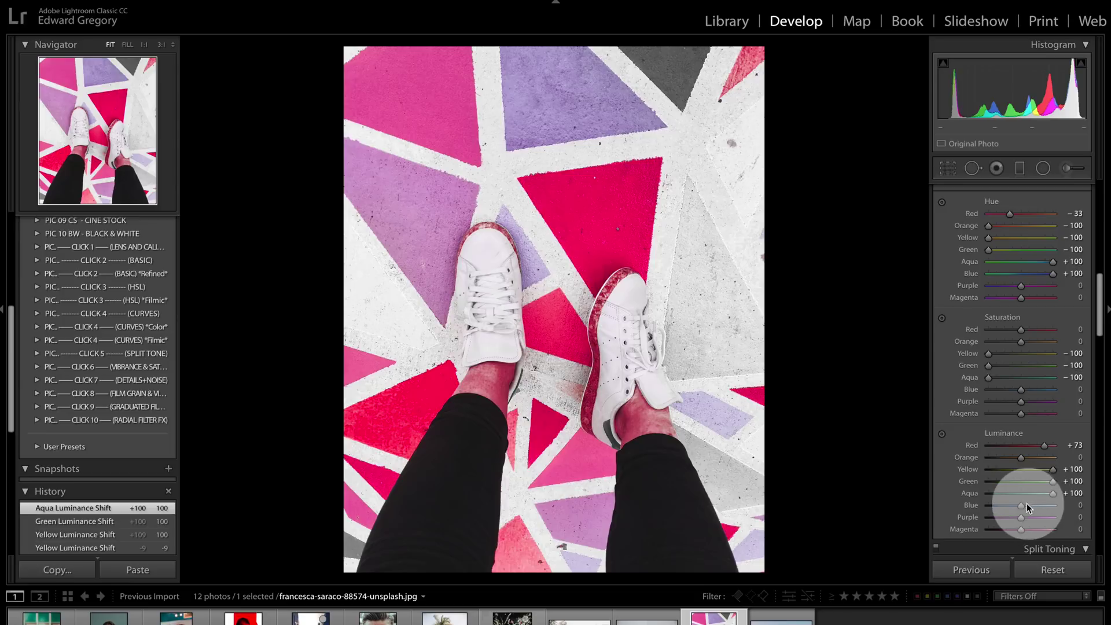
{"action": "mouse_move", "coordinate": [1021, 505]}
{"action": "left_mouse_down"}
{"action": "mouse_move", "coordinate": [845, 501]}
{"action": "mouse_move", "coordinate": [1011, 505]}
{"action": "left_mouse_up"}
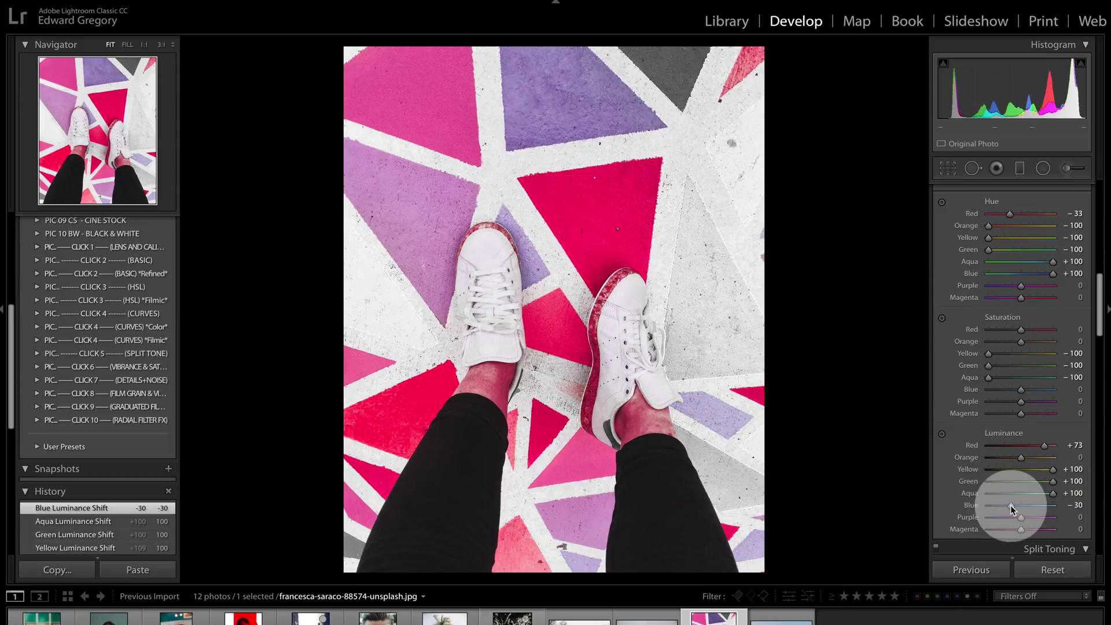
{"action": "key", "text": "backslash"}
{"action": "key", "text": "backslash"}
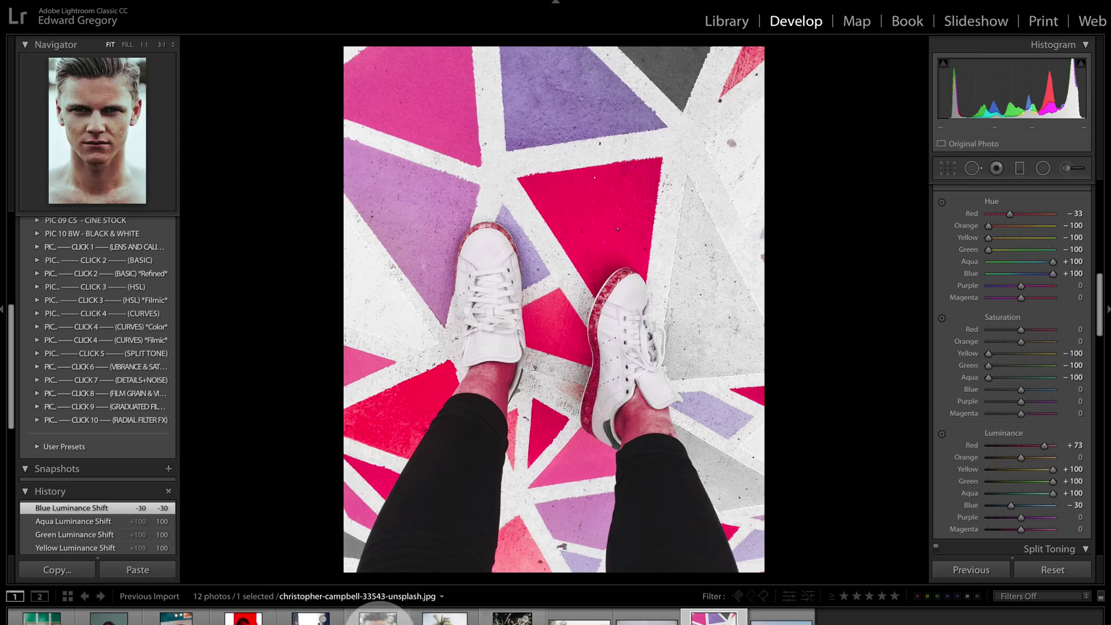
{"action": "left_click", "coordinate": [378, 618]}
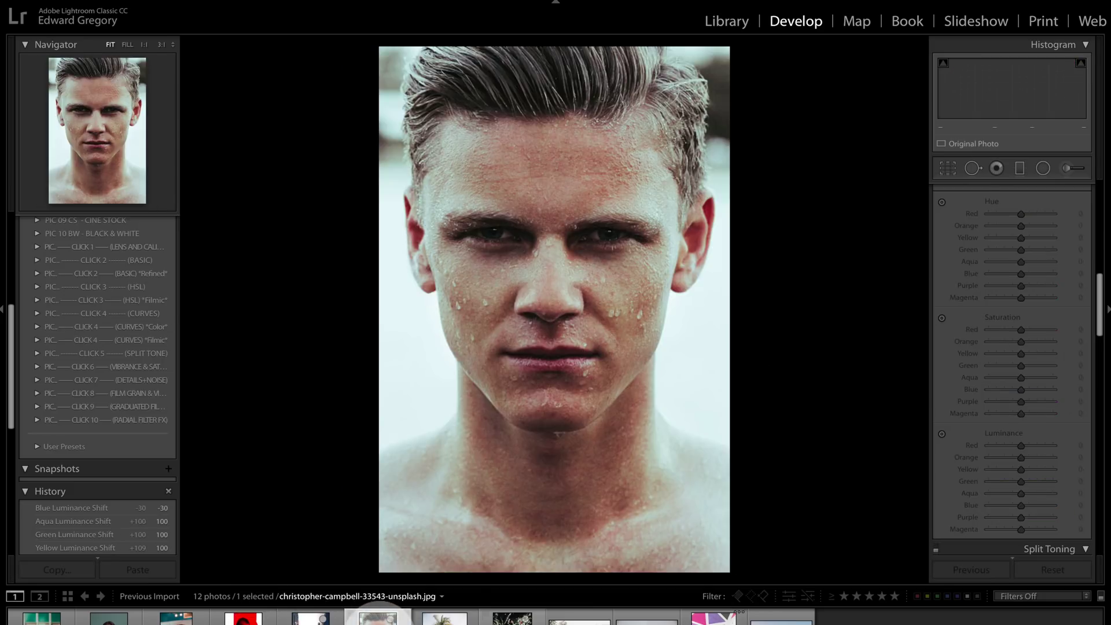
Reset the man's portrait and test an Orange hue shift, returning it to 0
{"action": "left_click", "coordinate": [1049, 569]}
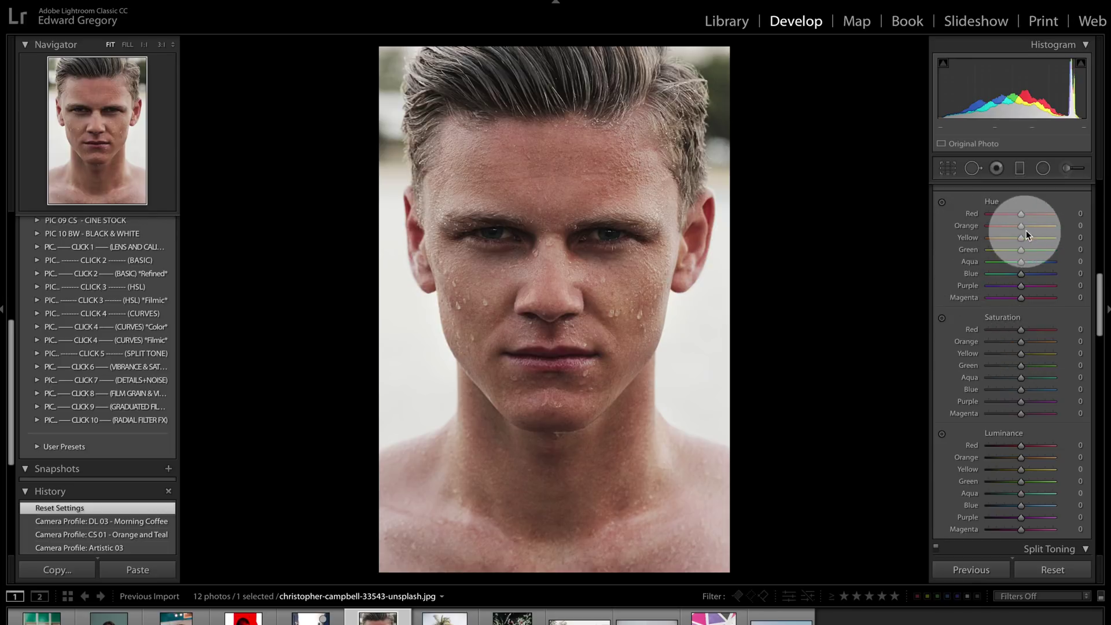
{"action": "left_click_drag", "start_coordinate": [1023, 226], "coordinate": [890, 227]}
{"action": "double_click", "coordinate": [991, 227]}
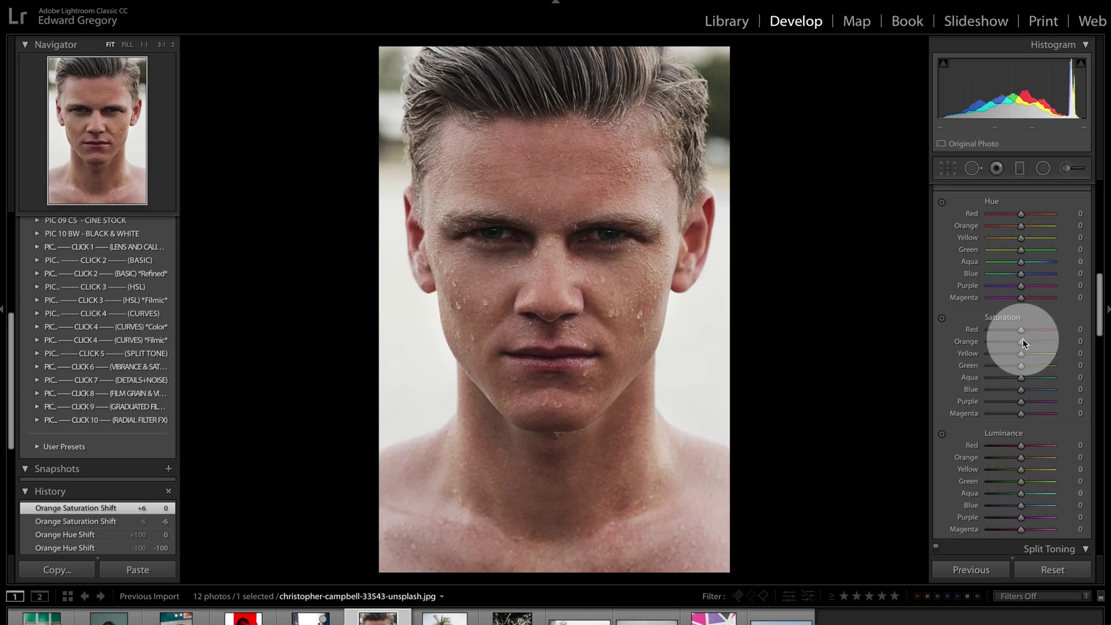
Set Orange saturation −25 and Orange luminance +33, then open the red-and-cyan portrait
{"action": "left_click_drag", "start_coordinate": [1023, 339], "coordinate": [1014, 338]}
{"action": "left_click_drag", "start_coordinate": [1022, 457], "coordinate": [1033, 458]}
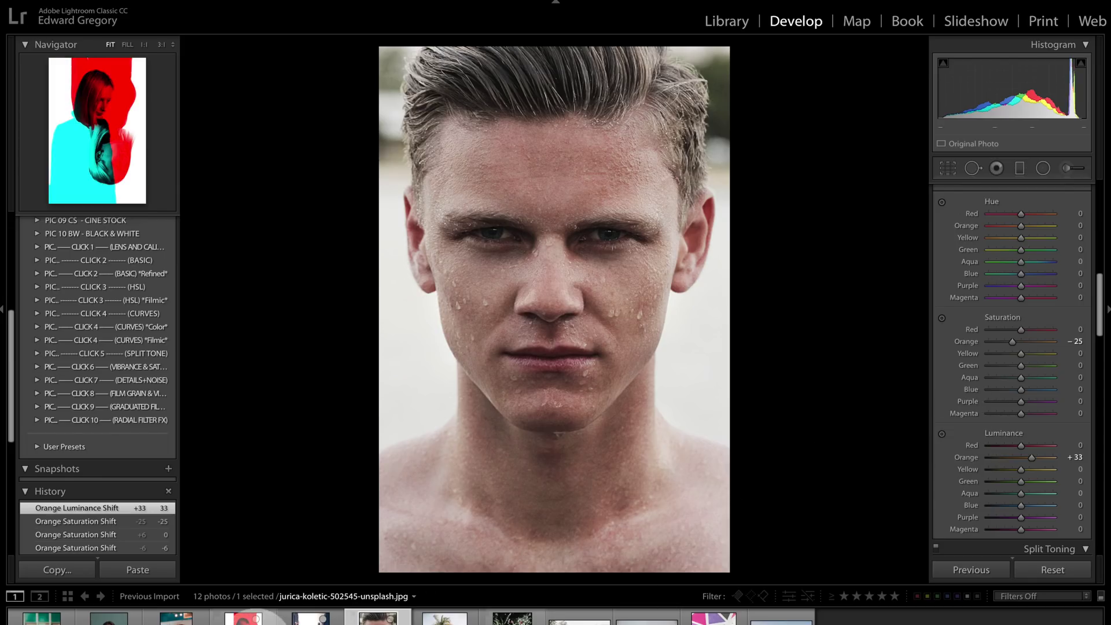
{"action": "left_click", "coordinate": [244, 618]}
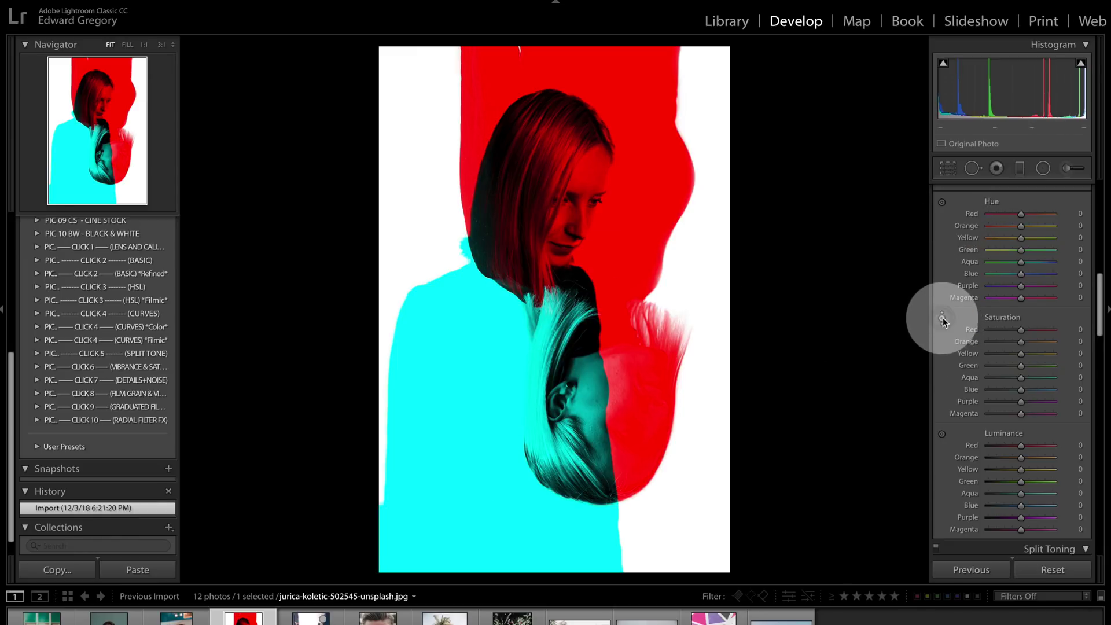
Drag on the photo with the targeted saturation tool to desaturate the red and cyan areas
{"action": "scroll", "coordinate": [942, 317], "scroll_direction": "up", "scroll_amount": 1}
{"action": "left_click", "coordinate": [943, 333]}
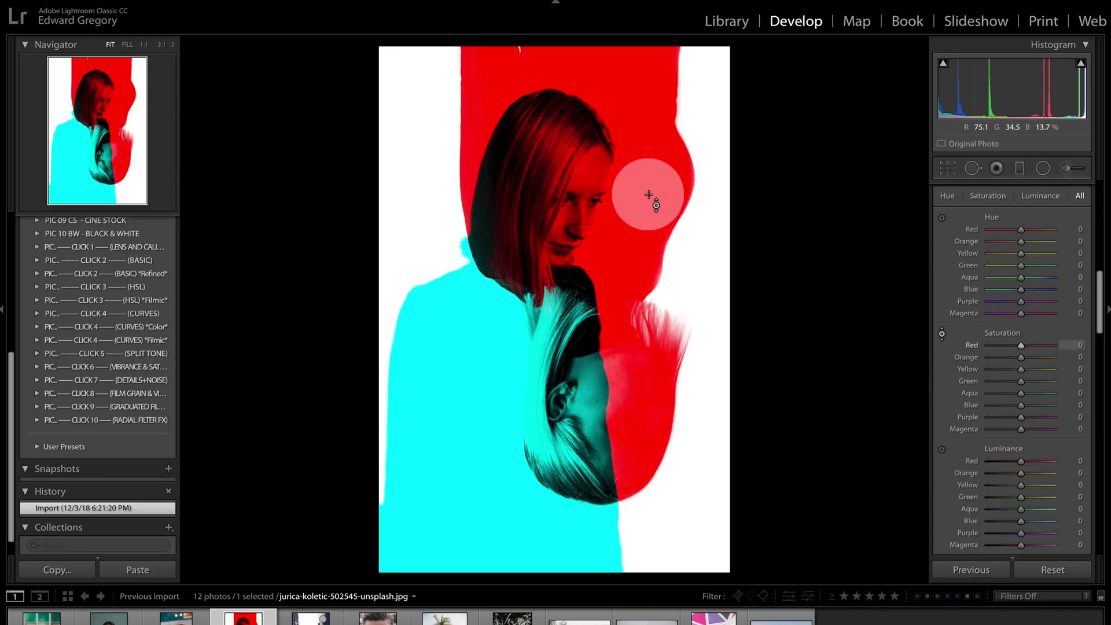
{"action": "left_click_drag", "start_coordinate": [647, 200], "coordinate": [627, 350]}
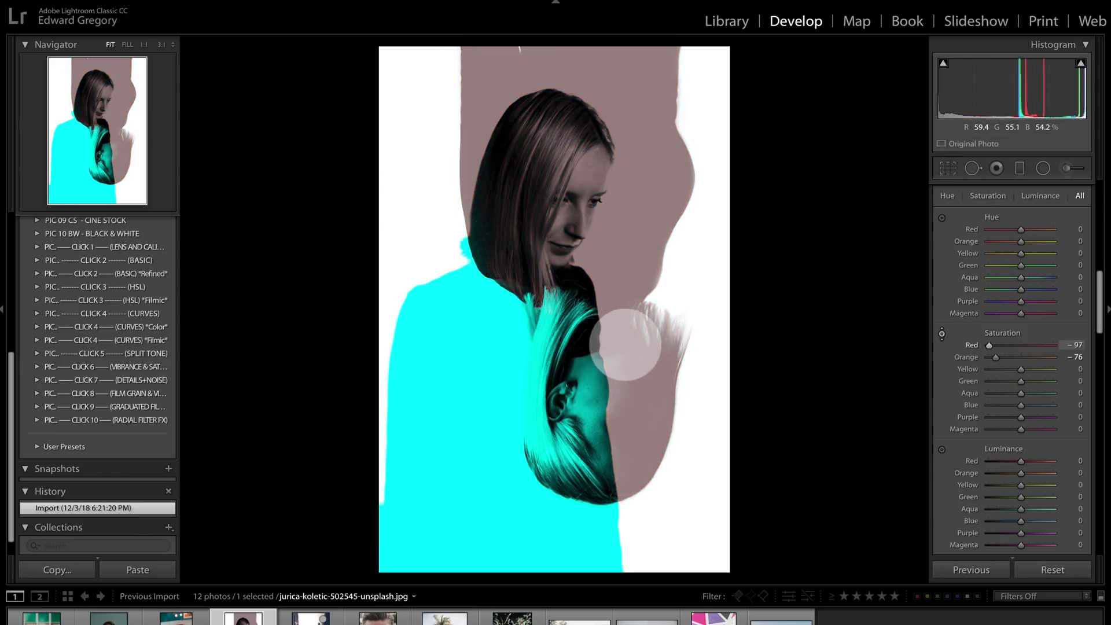
{"action": "left_click_drag", "start_coordinate": [635, 241], "coordinate": [645, 194]}
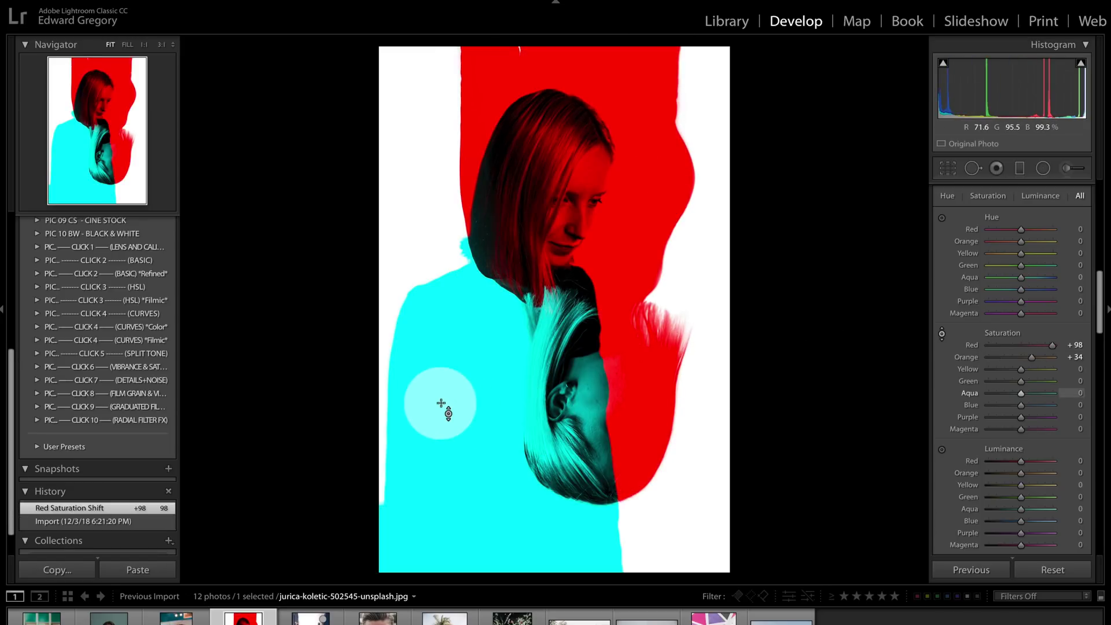
{"action": "mouse_move", "coordinate": [441, 404]}
{"action": "left_mouse_down"}
{"action": "mouse_move", "coordinate": [455, 597]}
{"action": "mouse_move", "coordinate": [442, 360]}
{"action": "mouse_move", "coordinate": [468, 249]}
{"action": "mouse_move", "coordinate": [442, 404]}
{"action": "left_mouse_up"}
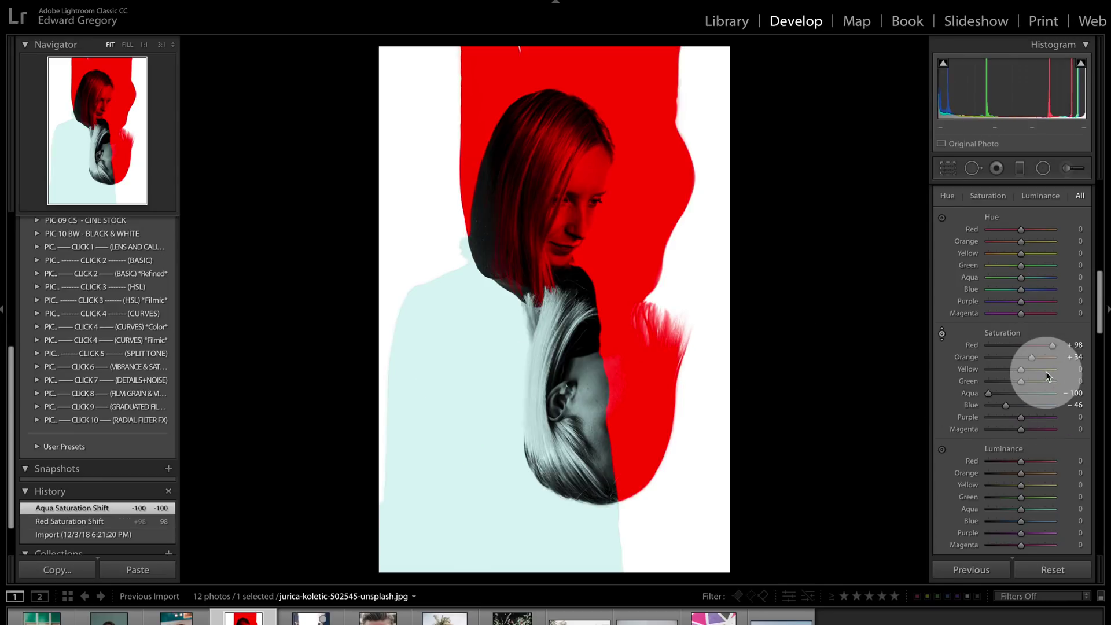
Turn off the targeted tool, reset the red-and-cyan portrait, and open the beach photo
{"action": "left_click", "coordinate": [944, 335]}
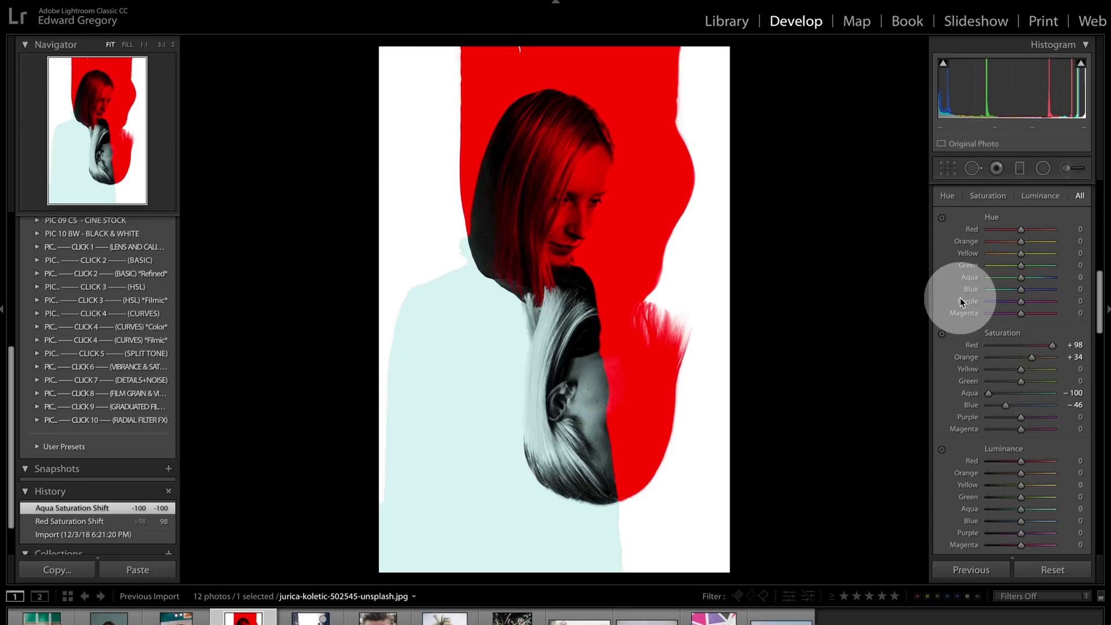
{"action": "left_click", "coordinate": [1062, 567]}
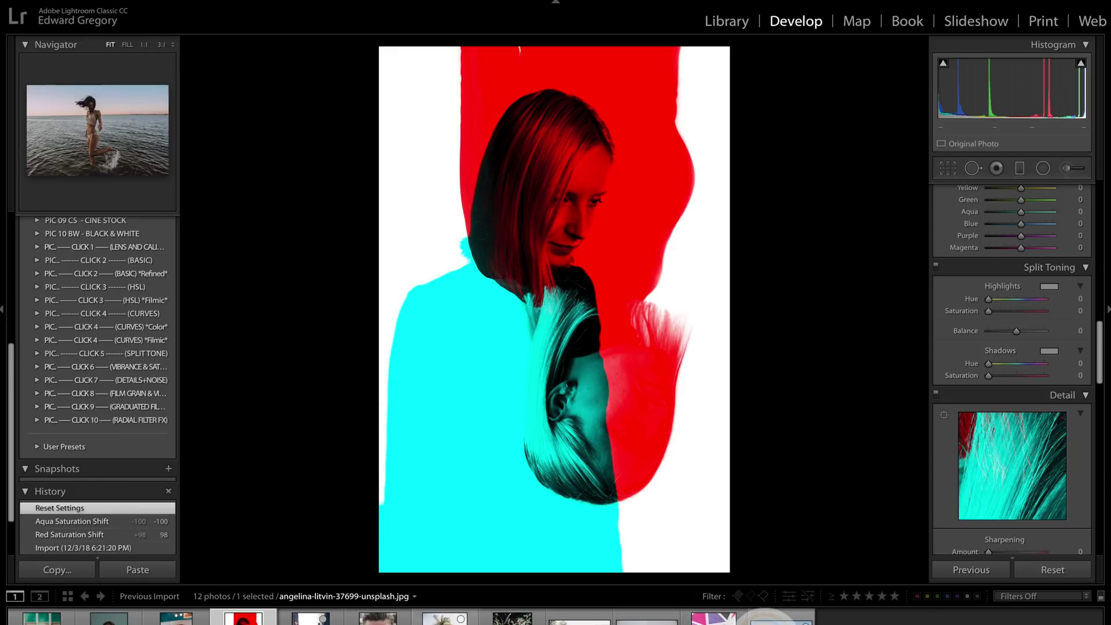
{"action": "left_click", "coordinate": [781, 618]}
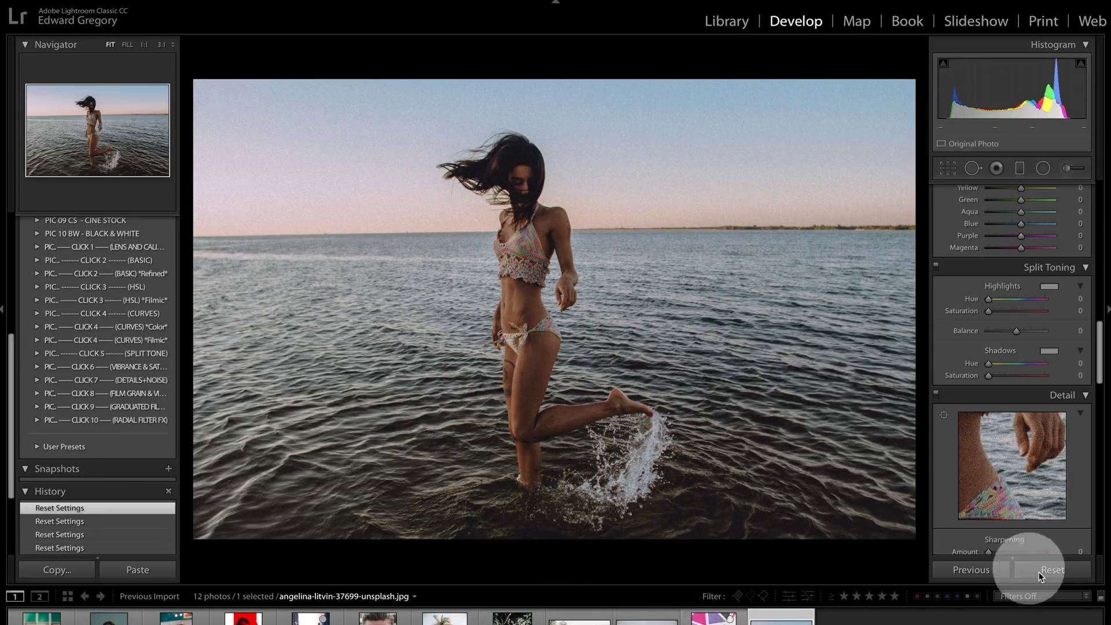
Give the beach photo's split-toning highlights an orange hue of 40 with added saturation
{"action": "left_click", "coordinate": [1042, 444]}
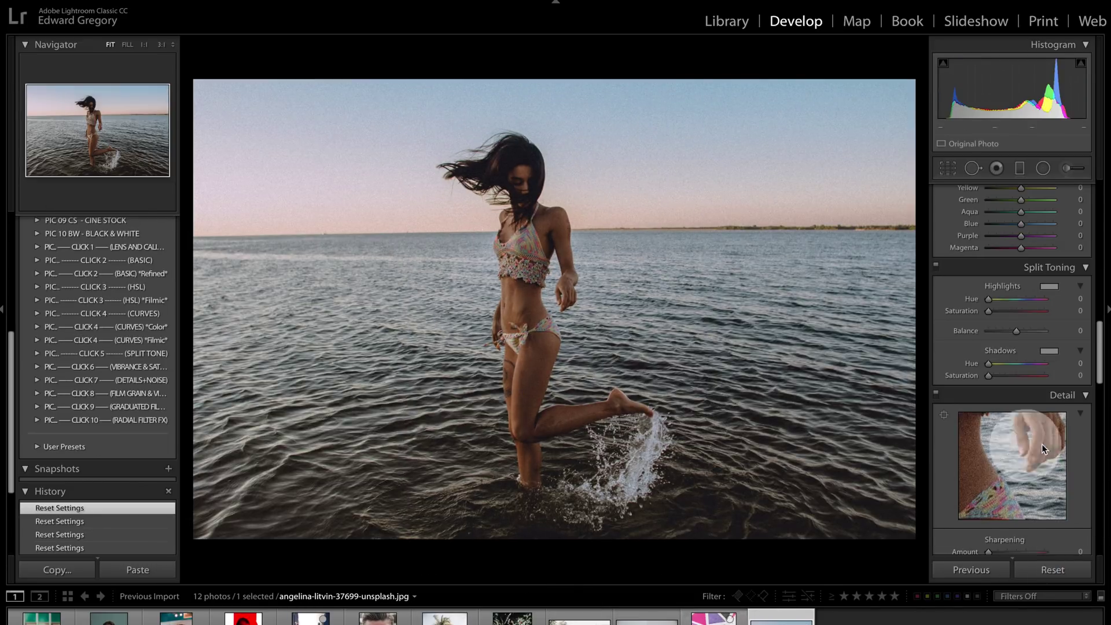
{"action": "left_click", "coordinate": [1005, 317]}
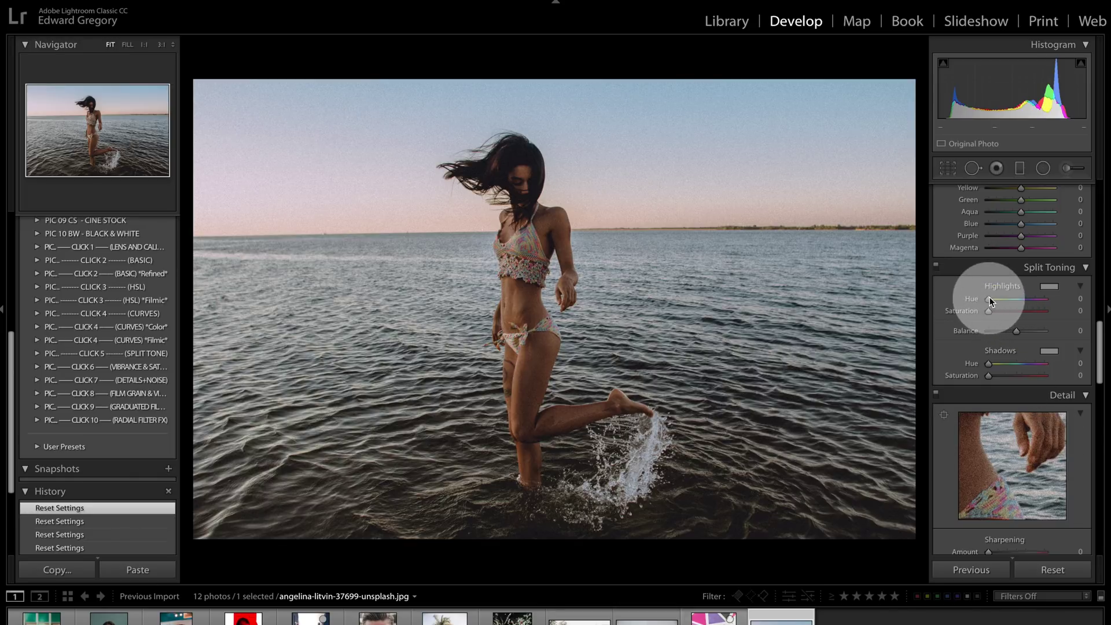
{"action": "left_click_drag", "start_coordinate": [989, 300], "coordinate": [996, 300]}
{"action": "left_click", "coordinate": [991, 311]}
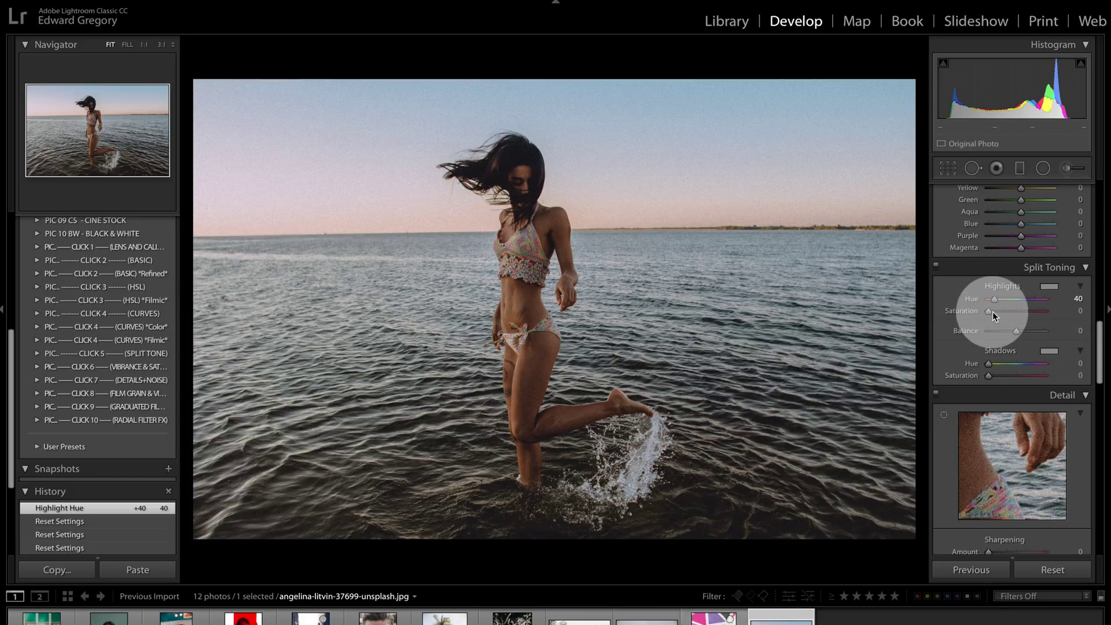
{"action": "left_click_drag", "start_coordinate": [991, 312], "coordinate": [1013, 320]}
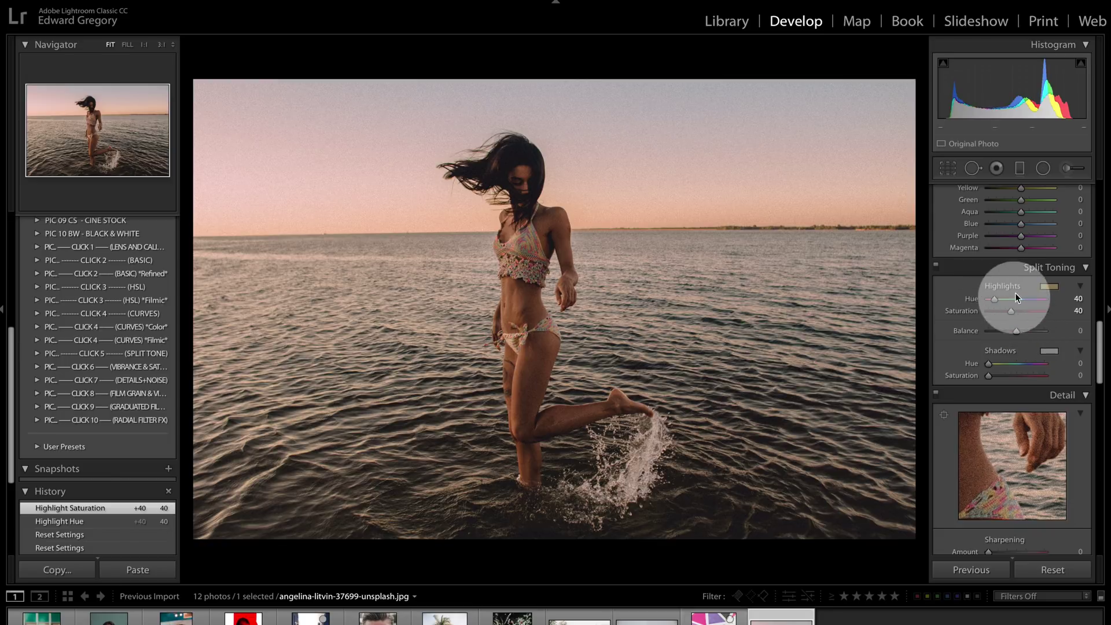
Tint the shadows purple with some saturation and shift the balance toward the shadows
{"action": "left_click_drag", "start_coordinate": [987, 366], "coordinate": [1026, 368]}
{"action": "left_click_drag", "start_coordinate": [988, 375], "coordinate": [1005, 376]}
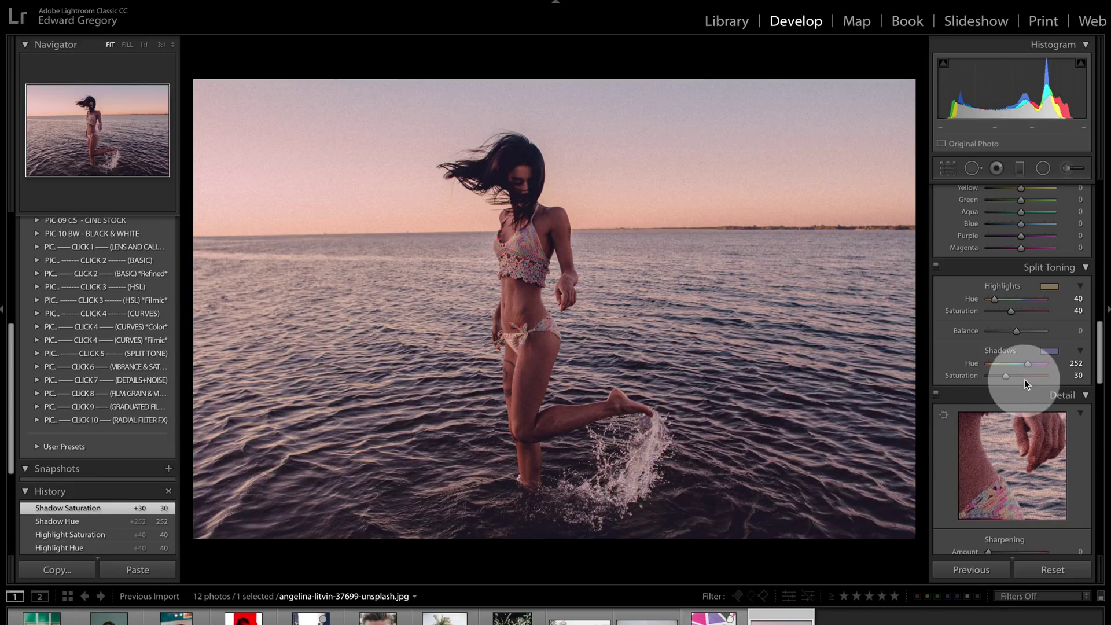
{"action": "left_click_drag", "start_coordinate": [1025, 379], "coordinate": [1041, 375]}
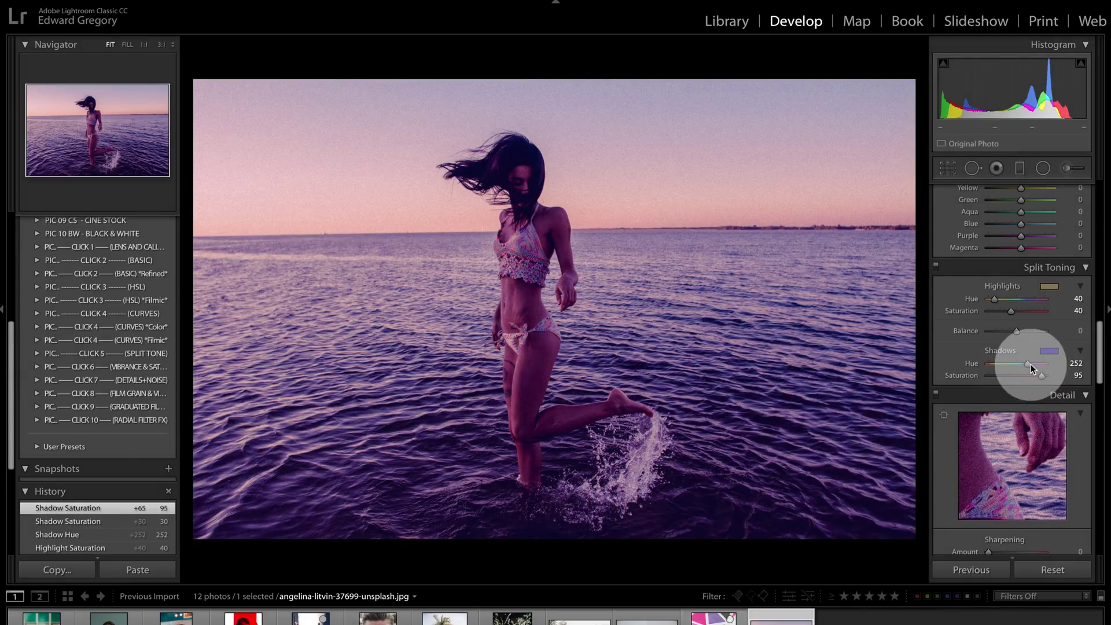
{"action": "mouse_move", "coordinate": [1027, 369]}
{"action": "left_mouse_down"}
{"action": "mouse_move", "coordinate": [986, 370]}
{"action": "mouse_move", "coordinate": [1029, 366]}
{"action": "mouse_move", "coordinate": [1052, 381]}
{"action": "mouse_move", "coordinate": [1022, 376]}
{"action": "left_mouse_up"}
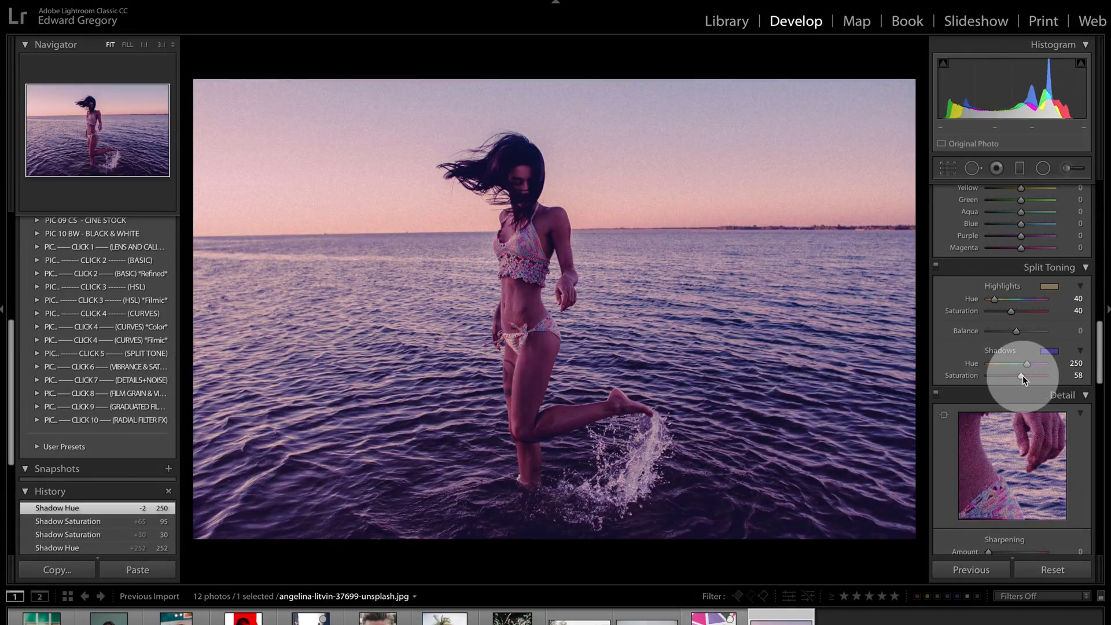
{"action": "left_click", "coordinate": [1013, 332]}
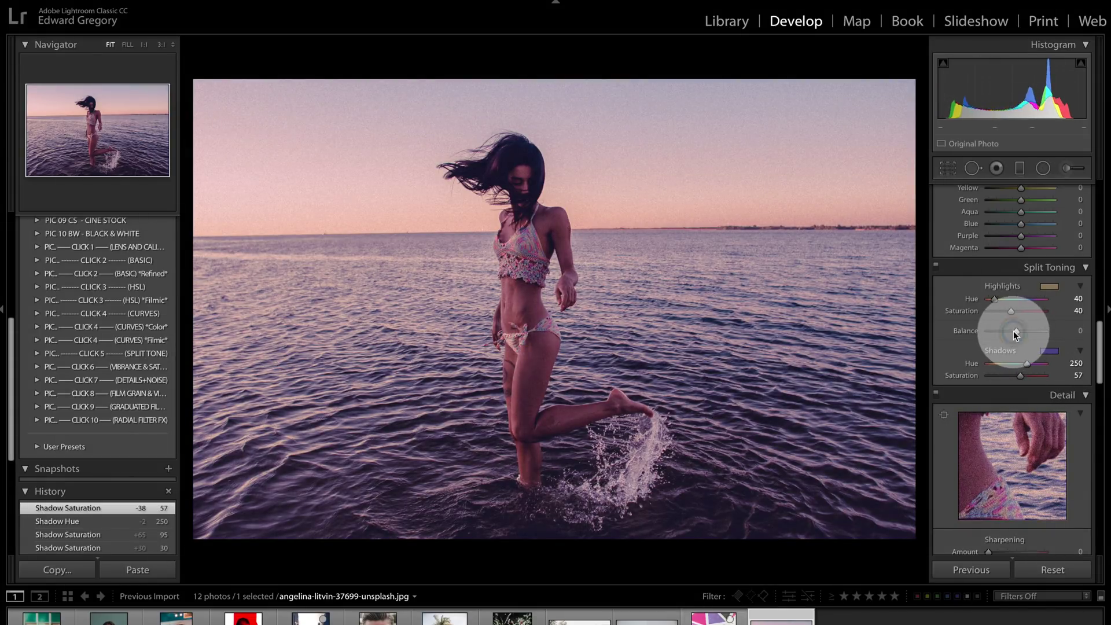
{"action": "mouse_move", "coordinate": [1013, 331]}
{"action": "left_mouse_down"}
{"action": "mouse_move", "coordinate": [991, 334]}
{"action": "mouse_move", "coordinate": [1058, 333]}
{"action": "mouse_move", "coordinate": [1029, 330]}
{"action": "left_mouse_up"}
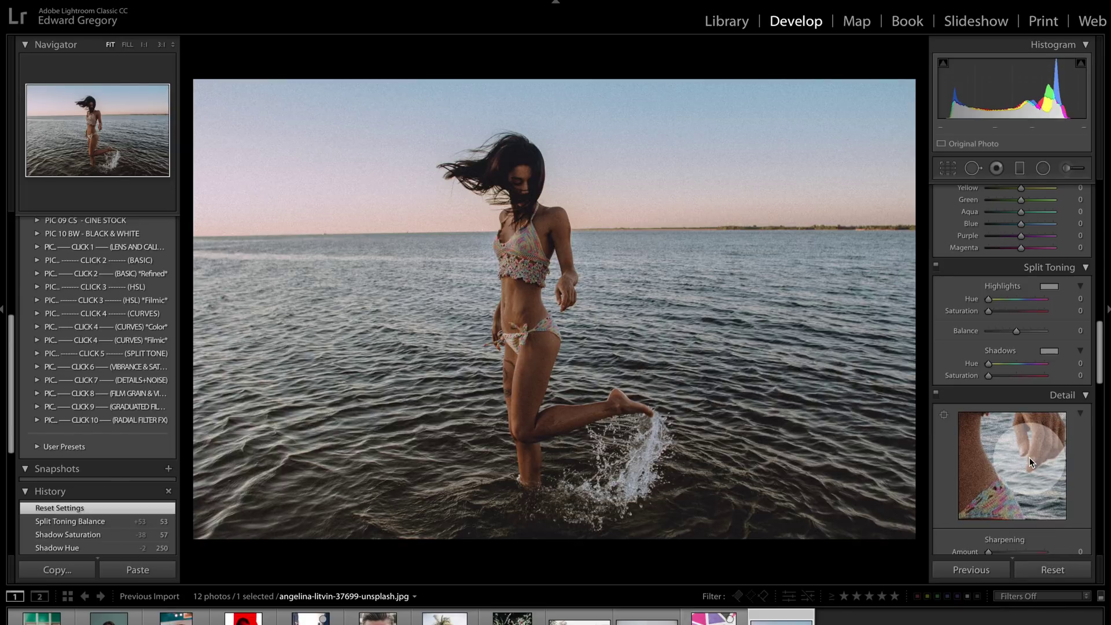
{"action": "scroll", "coordinate": [1029, 457], "scroll_direction": "down", "scroll_amount": 10}
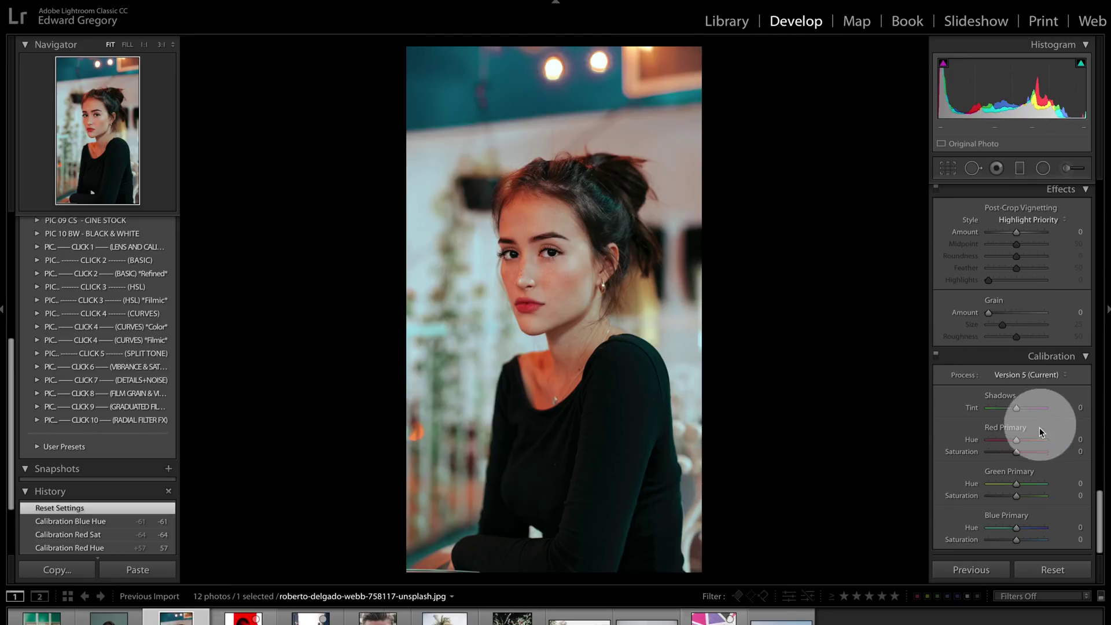
Try various Calibration Red Primary hue/saturation and Blue Primary hue strengths on the café portrait
{"action": "left_click", "coordinate": [1035, 441]}
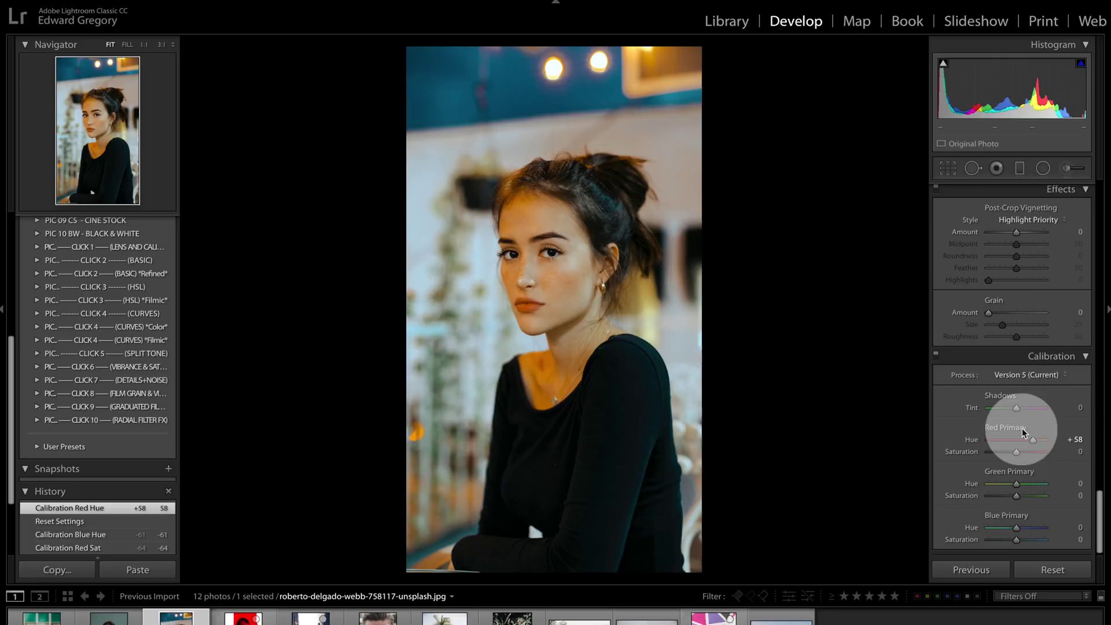
{"action": "left_click", "coordinate": [1000, 452]}
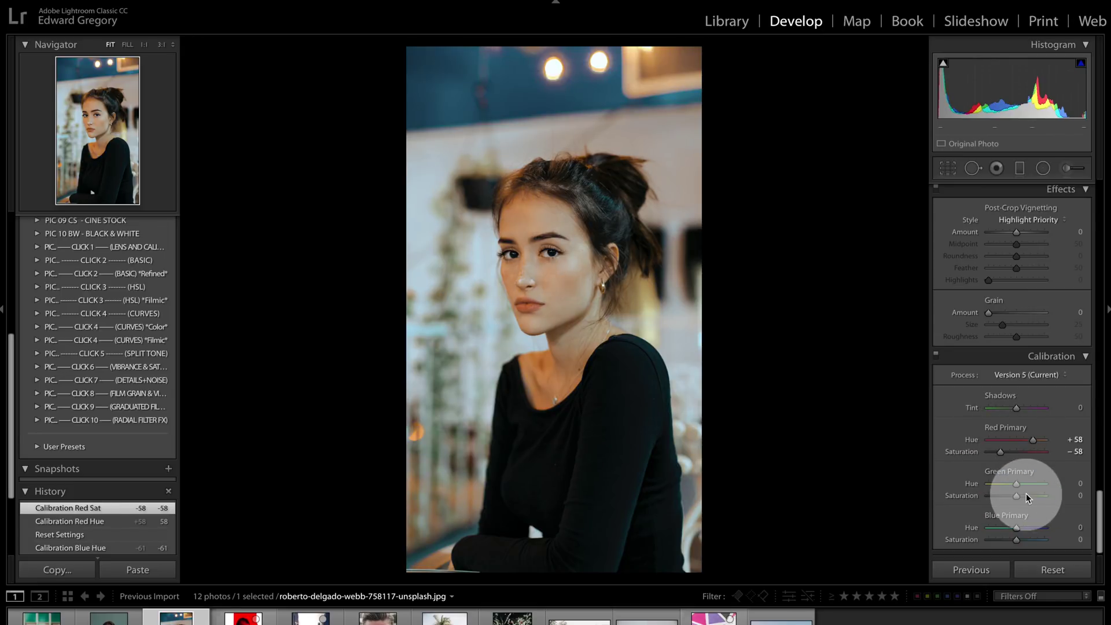
{"action": "left_click", "coordinate": [1002, 528]}
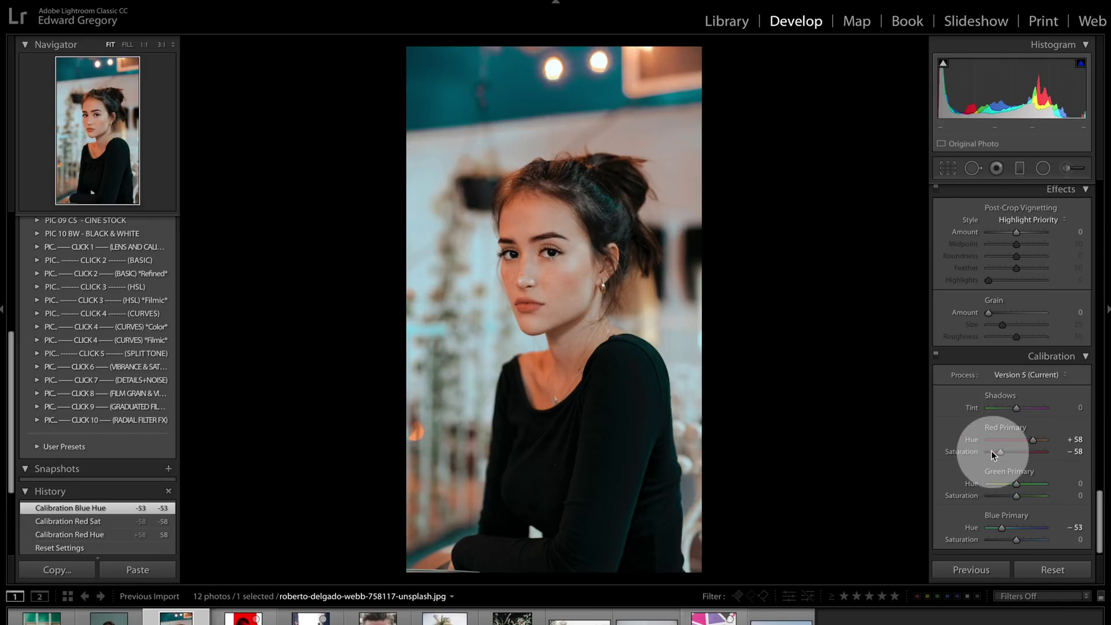
{"action": "left_click_drag", "start_coordinate": [993, 452], "coordinate": [1097, 449]}
{"action": "left_click_drag", "start_coordinate": [1002, 527], "coordinate": [984, 528]}
{"action": "left_click", "coordinate": [1008, 528]}
{"action": "left_click", "coordinate": [999, 453]}
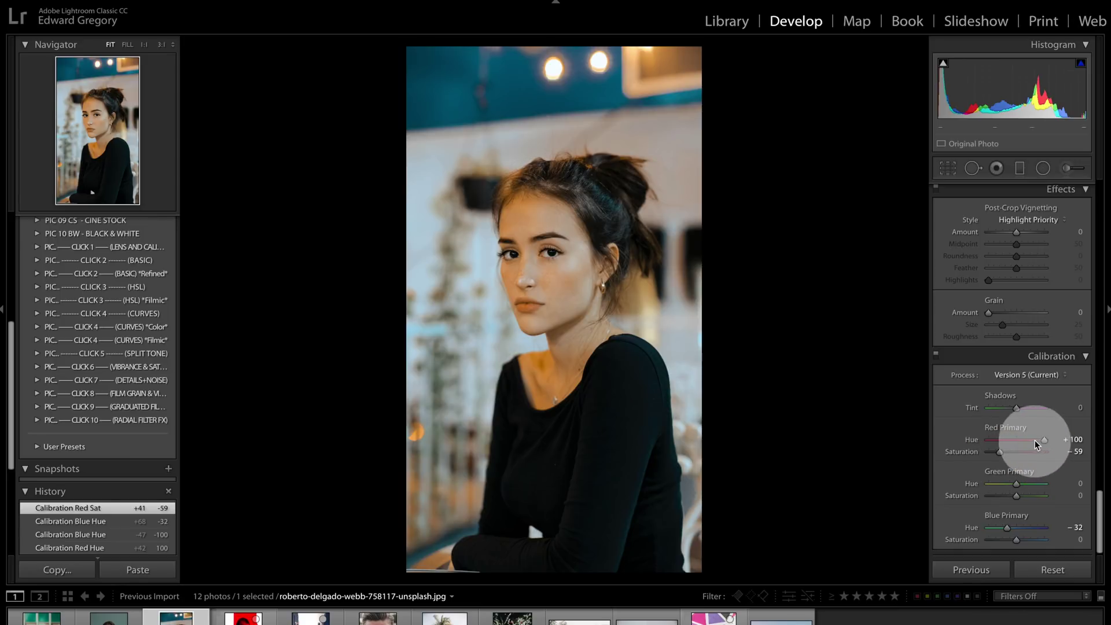
Settle on Red Primary Hue +47, Saturation −52, Blue Hue −58; then open and reset the sunglasses photo
{"action": "left_click", "coordinate": [1035, 440]}
{"action": "left_click_drag", "start_coordinate": [1028, 441], "coordinate": [1002, 450]}
{"action": "left_click", "coordinate": [1002, 451]}
{"action": "left_click", "coordinate": [1009, 528]}
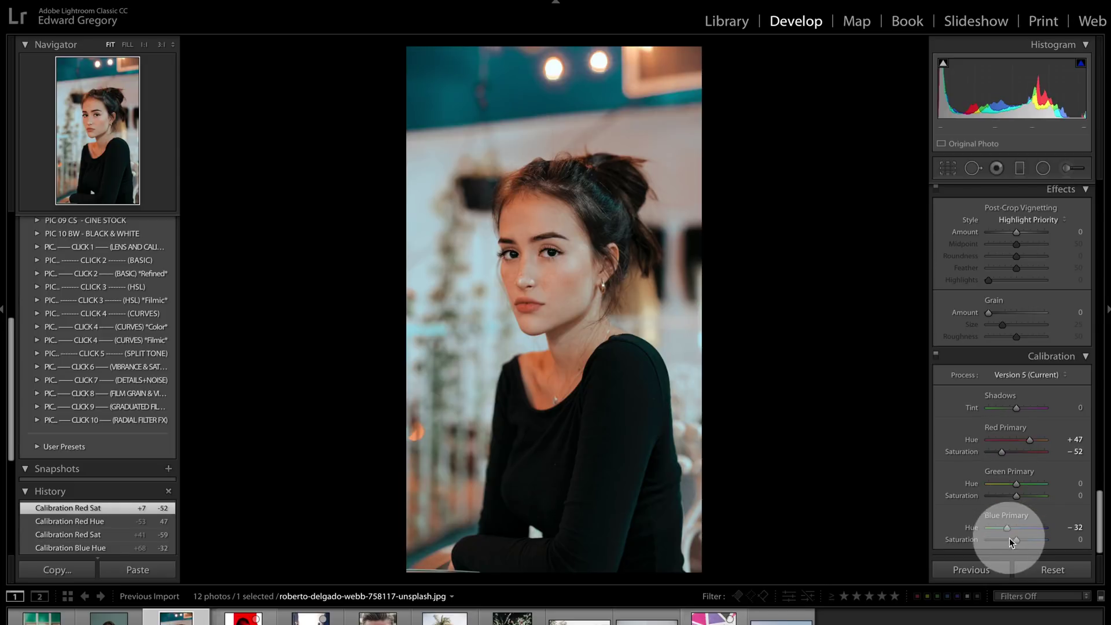
{"action": "left_click_drag", "start_coordinate": [1009, 526], "coordinate": [1002, 527]}
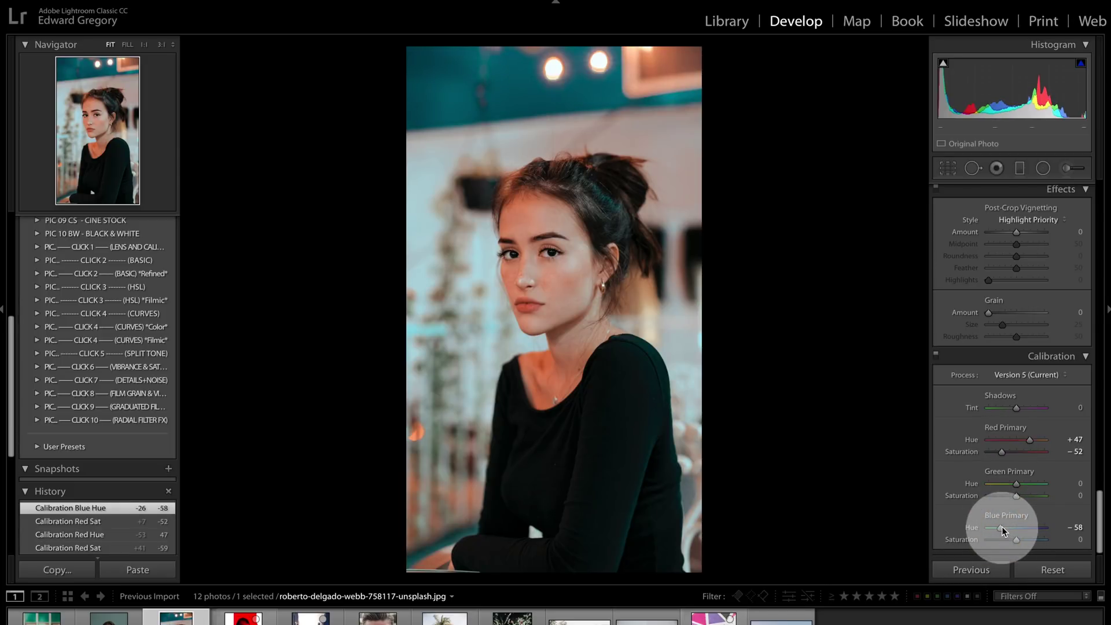
{"action": "left_click", "coordinate": [42, 619]}
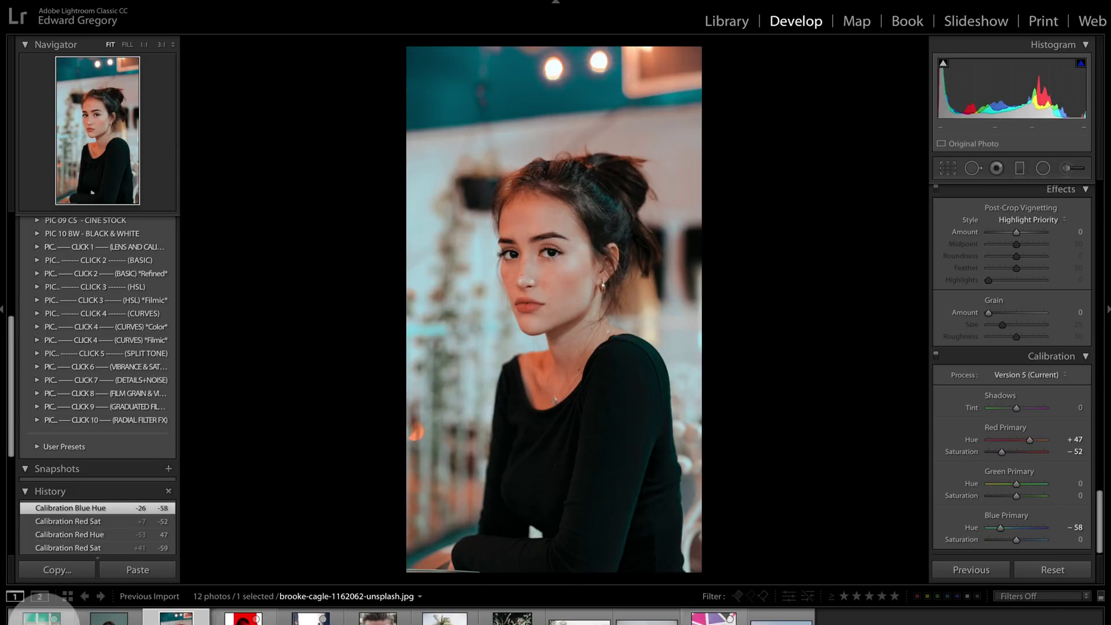
{"action": "left_click", "coordinate": [1061, 573]}
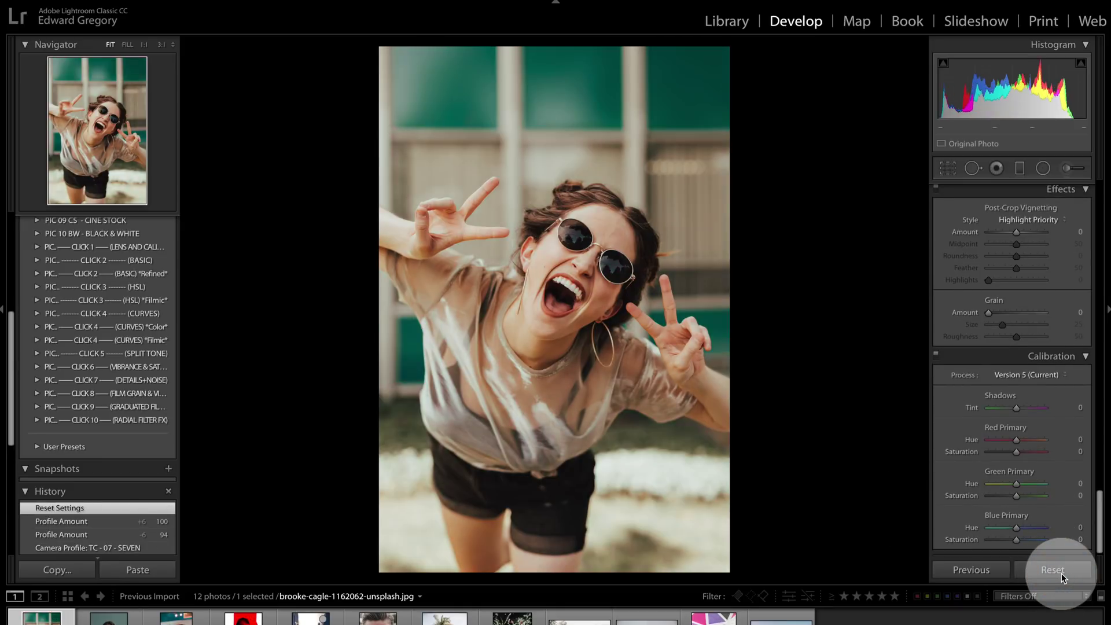
Set the sunglasses photo's calibration to Red Primary Hue +57, Saturation −51, Blue Hue −59
{"action": "left_click", "coordinate": [1034, 441]}
{"action": "left_click_drag", "start_coordinate": [1016, 452], "coordinate": [1001, 452]}
{"action": "left_click_drag", "start_coordinate": [1016, 527], "coordinate": [999, 527]}
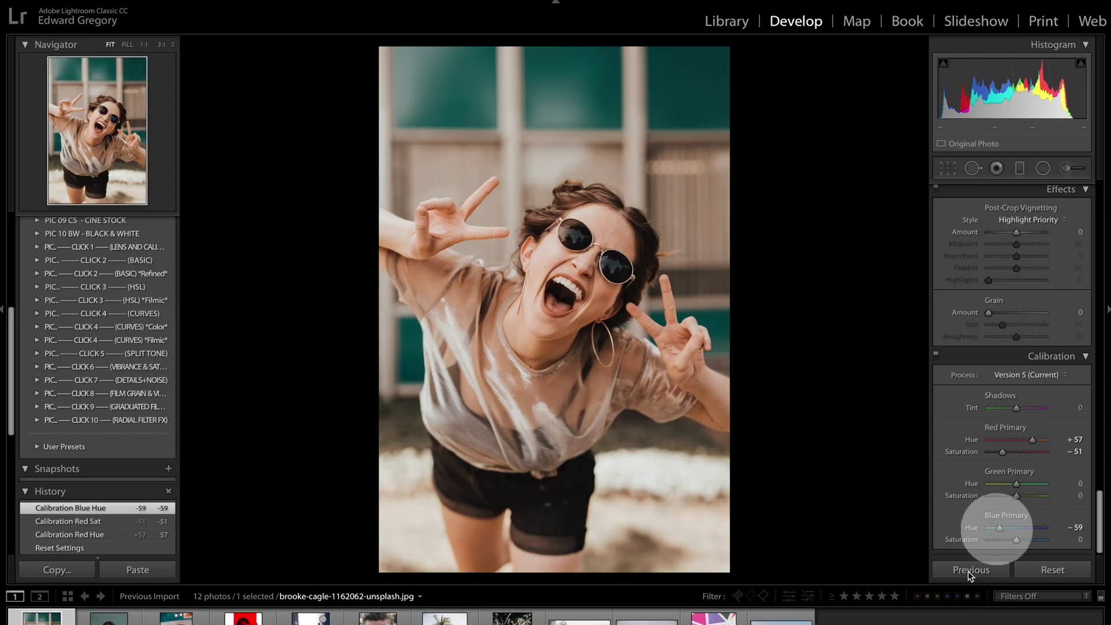
Reset the garden portrait and set Red Primary Hue +60, Saturation −46, Blue Hue −58
{"action": "left_click", "coordinate": [512, 618]}
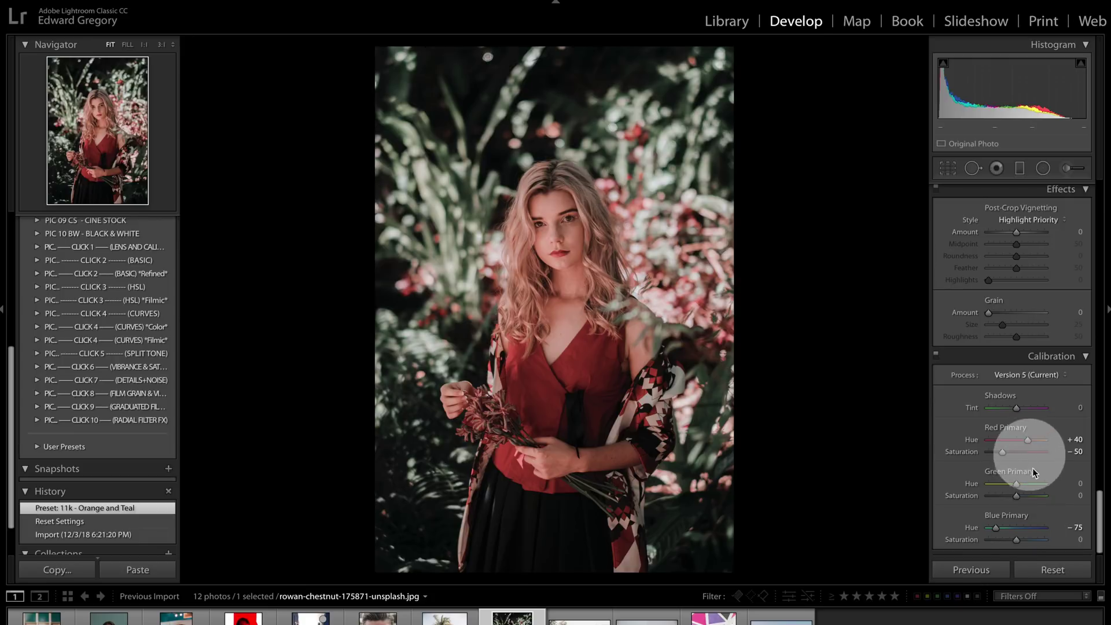
{"action": "left_click", "coordinate": [1051, 568]}
{"action": "mouse_move", "coordinate": [1010, 441]}
{"action": "left_mouse_down"}
{"action": "mouse_move", "coordinate": [1034, 440]}
{"action": "mouse_move", "coordinate": [1003, 451]}
{"action": "left_mouse_up"}
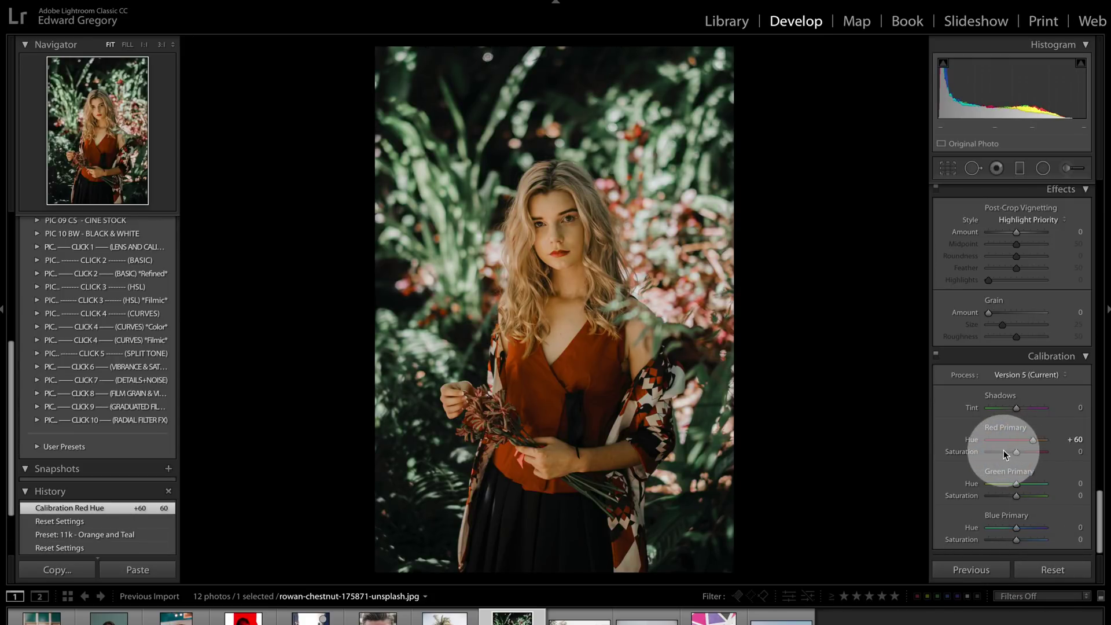
{"action": "left_click", "coordinate": [1000, 527]}
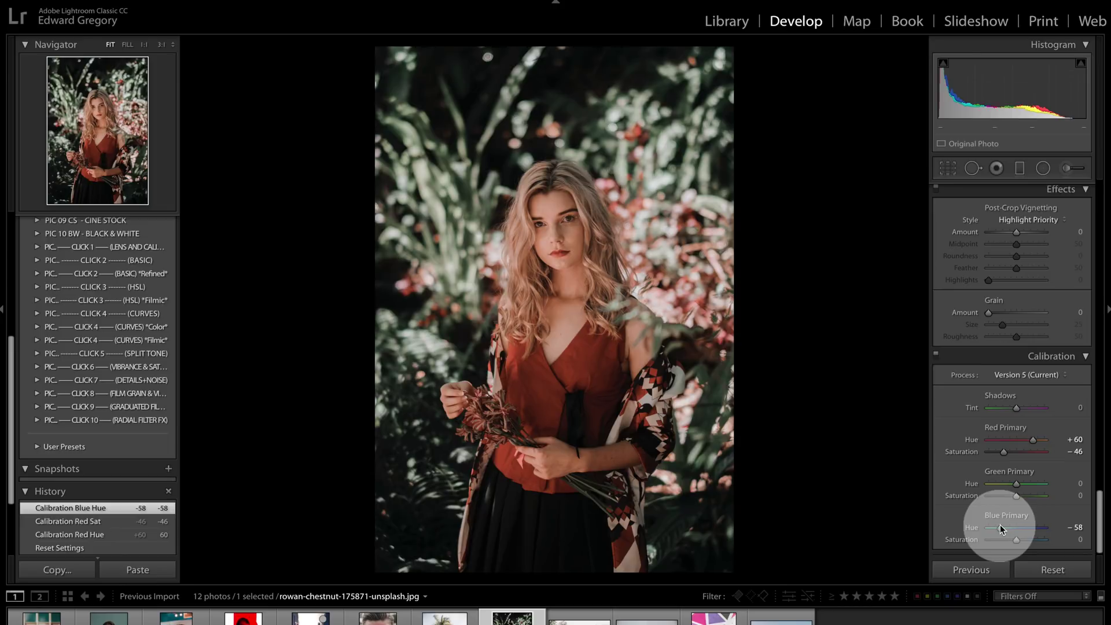